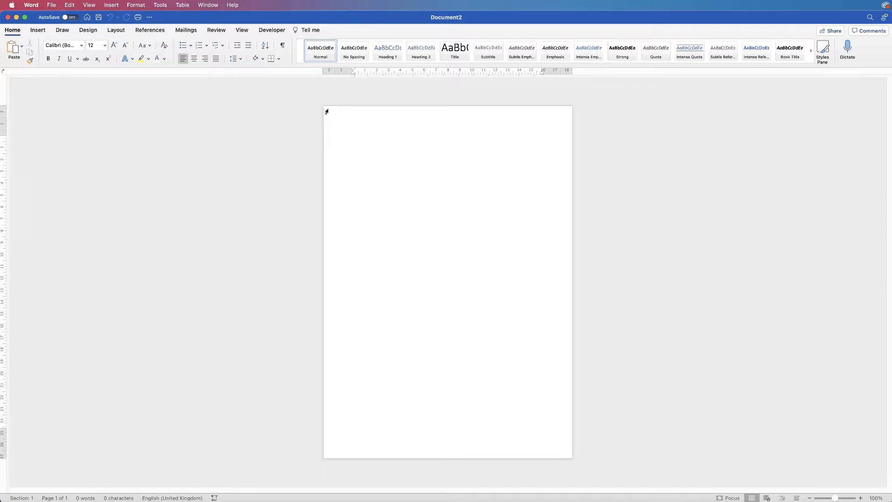
Step: Draw a rectangle covering the whole page, about 21.2 cm wide and 29.9 cm high
{"action": "left_click", "coordinate": [37, 30]}
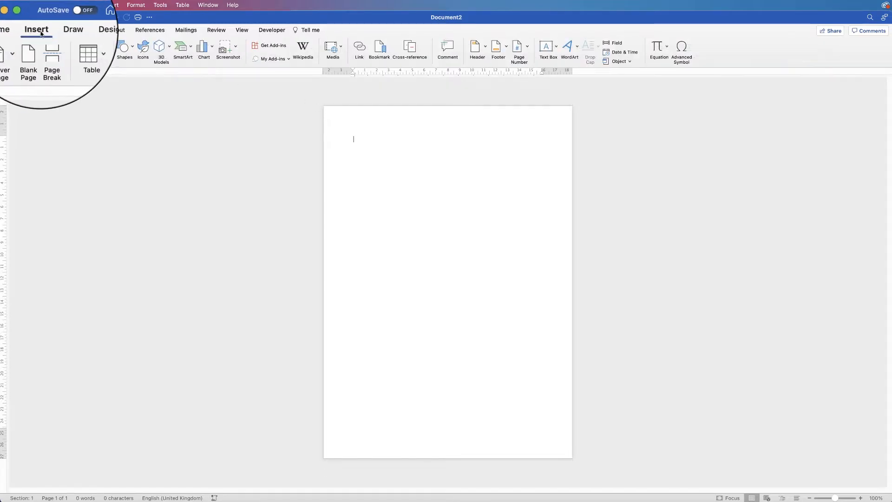
{"action": "left_click", "coordinate": [121, 58]}
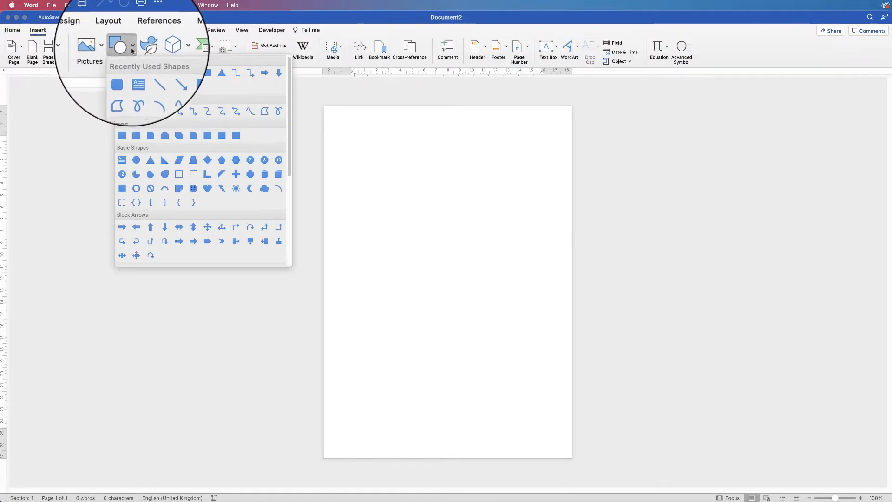
{"action": "left_click", "coordinate": [122, 135]}
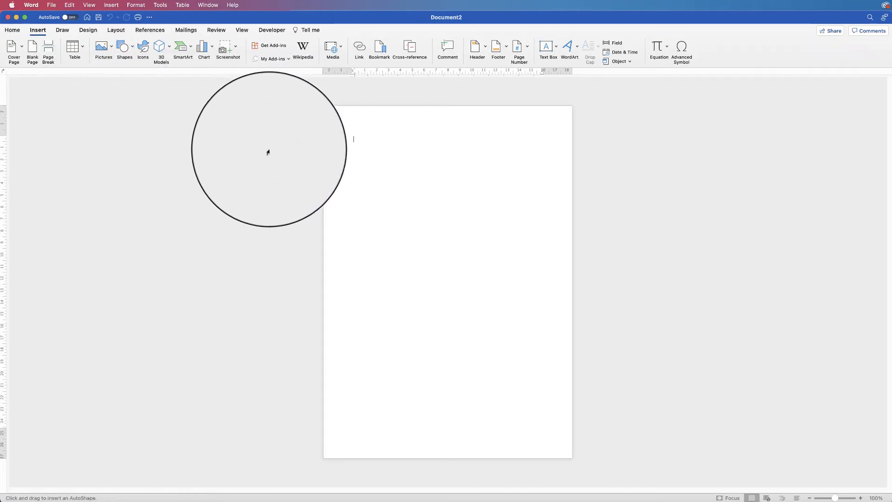
{"action": "mouse_move", "coordinate": [322, 108]}
{"action": "left_mouse_down"}
{"action": "mouse_move", "coordinate": [381, 234]}
{"action": "mouse_move", "coordinate": [530, 422]}
{"action": "mouse_move", "coordinate": [573, 459]}
{"action": "left_mouse_up"}
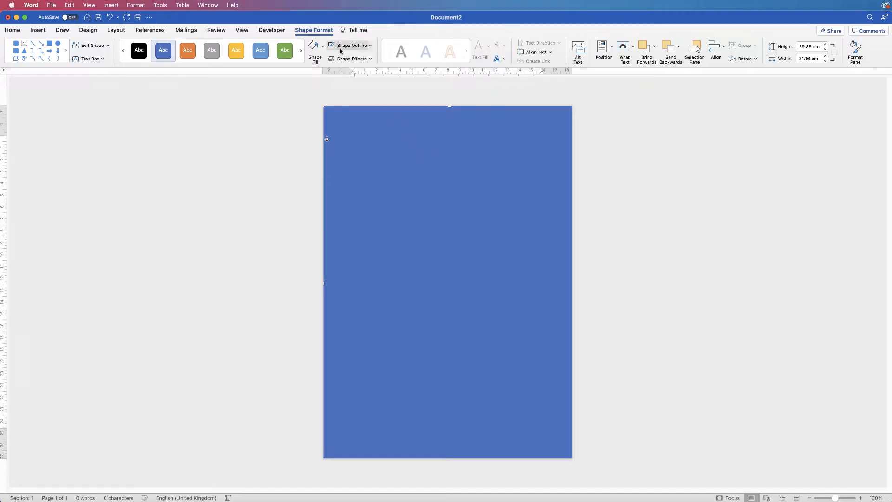
Step: Apply a gradient fill to the page-sized rectangle
{"action": "left_click", "coordinate": [856, 52]}
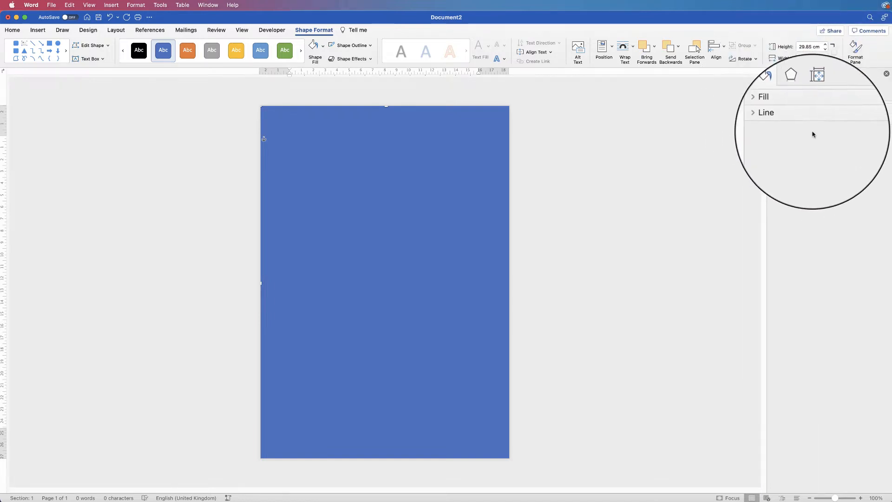
{"action": "left_click", "coordinate": [775, 110]}
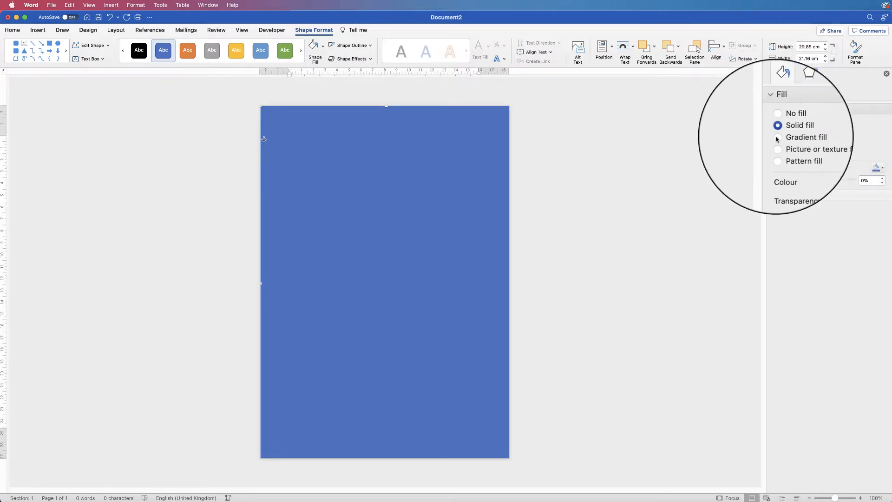
{"action": "left_click", "coordinate": [777, 138]}
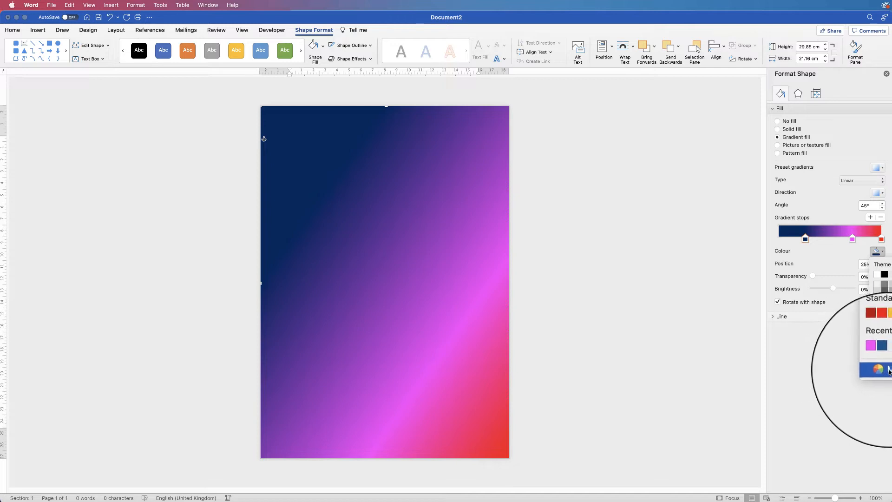
{"action": "left_click", "coordinate": [888, 371]}
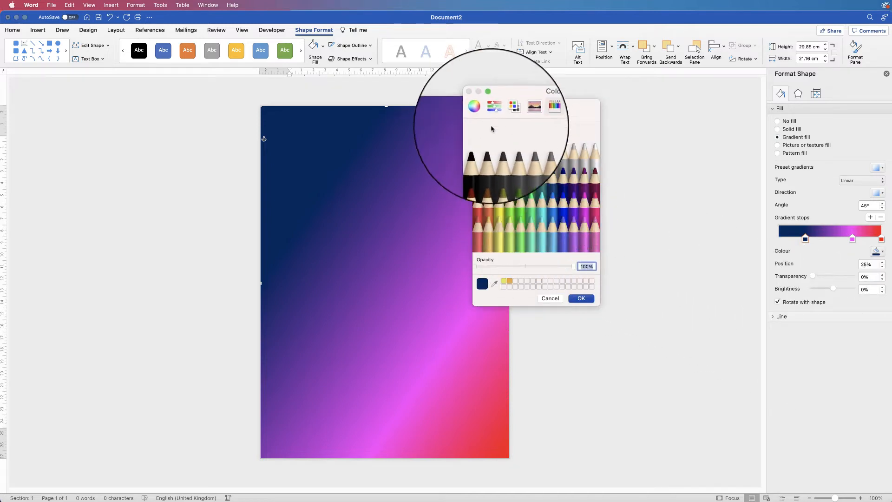
{"action": "left_click", "coordinate": [480, 112]}
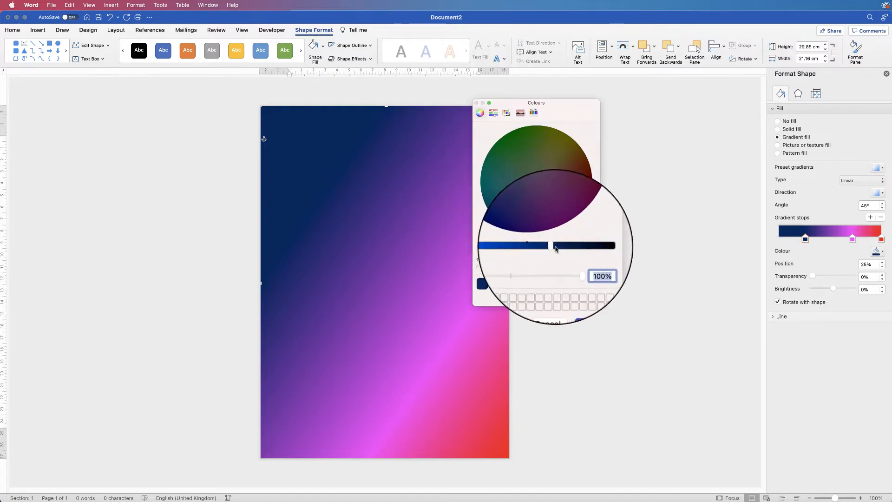
{"action": "left_click_drag", "start_coordinate": [555, 248], "coordinate": [489, 248]}
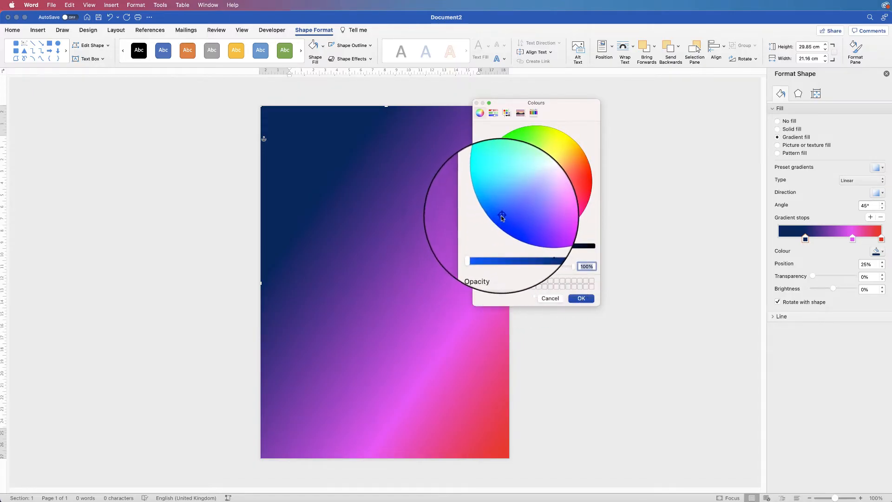
{"action": "left_click_drag", "start_coordinate": [502, 217], "coordinate": [540, 216]}
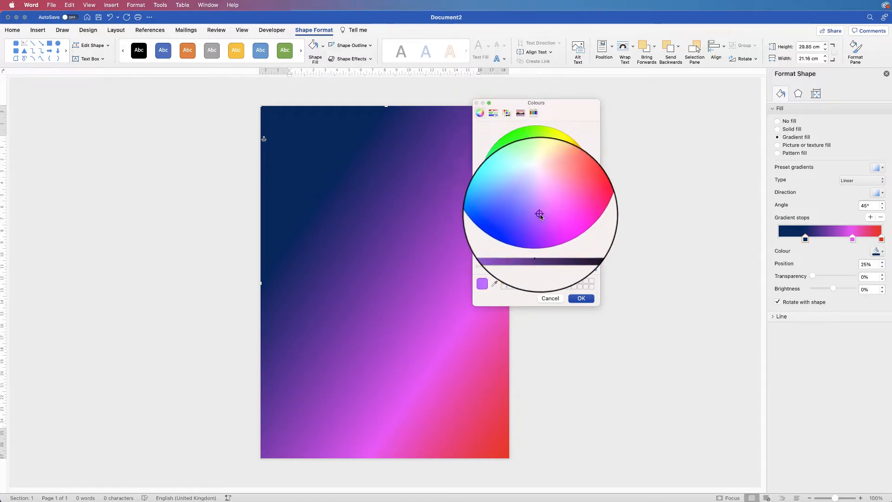
{"action": "left_click", "coordinate": [550, 298]}
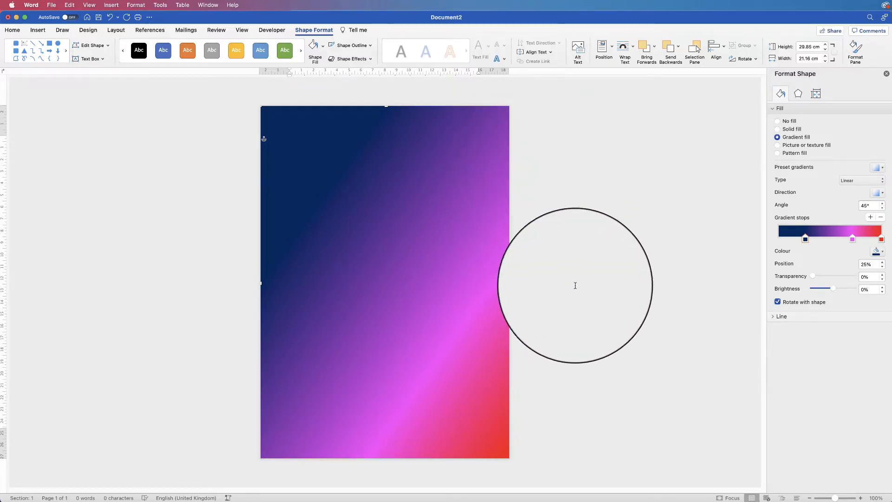
Step: Shift the dark blue gradient stop to 34% and slide the pink stop slightly closer to the red one
{"action": "left_click", "coordinate": [853, 238]}
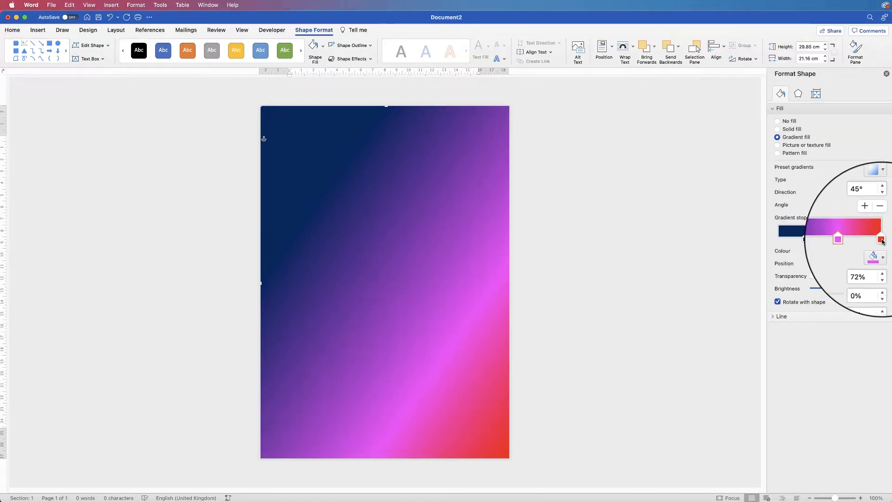
{"action": "left_click", "coordinate": [881, 239]}
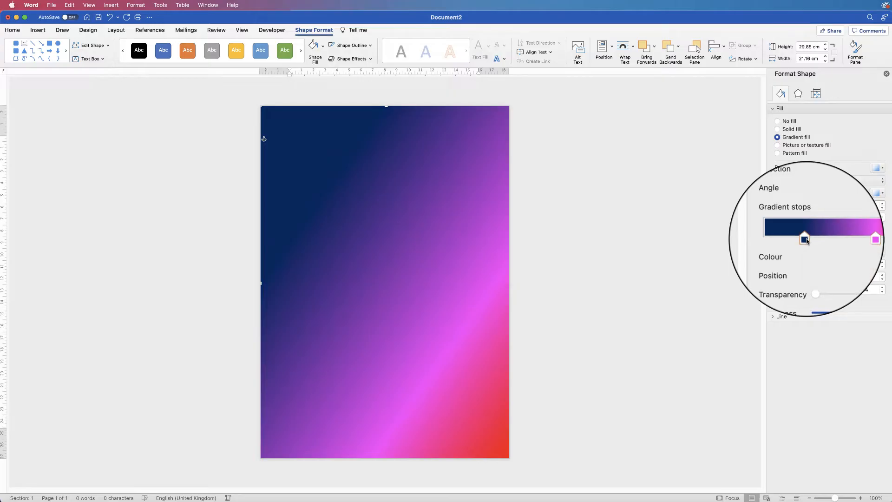
{"action": "left_click_drag", "start_coordinate": [807, 241], "coordinate": [859, 238]}
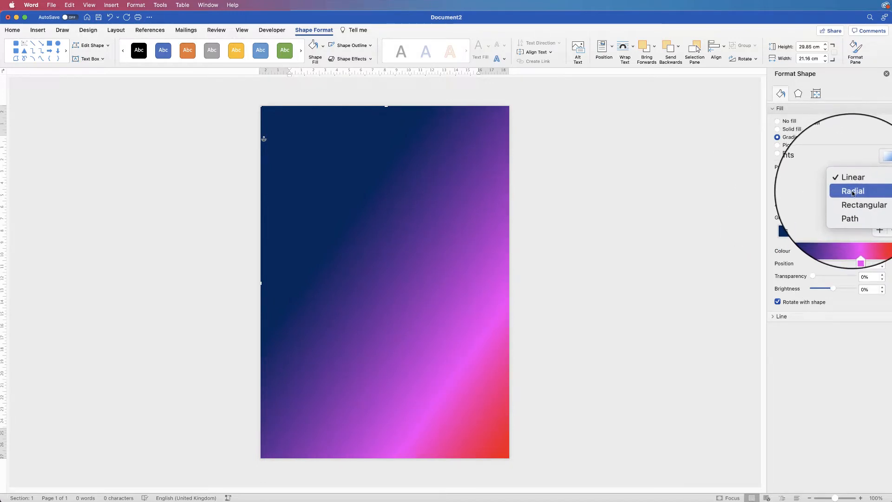
Step: Try the Radial, Rectangular and Path gradient types on the rectangle and return to Linear with the diagonal 45° direction
{"action": "left_click", "coordinate": [853, 194]}
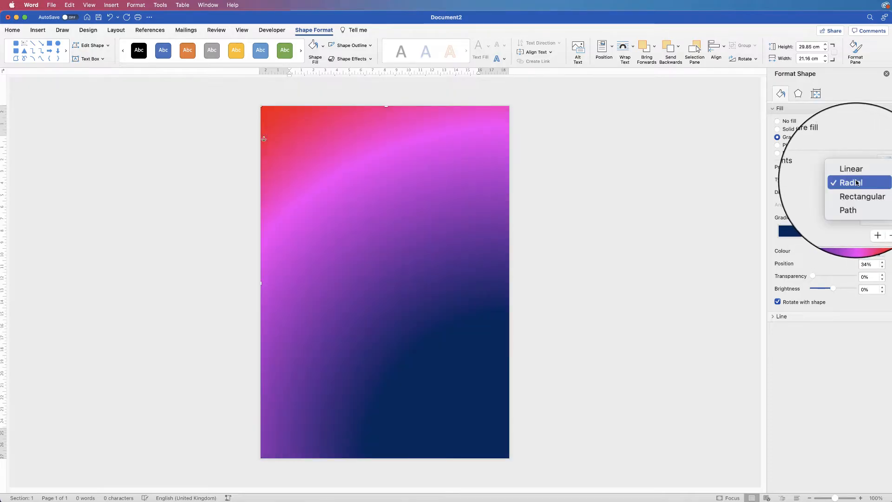
{"action": "left_click", "coordinate": [855, 191]}
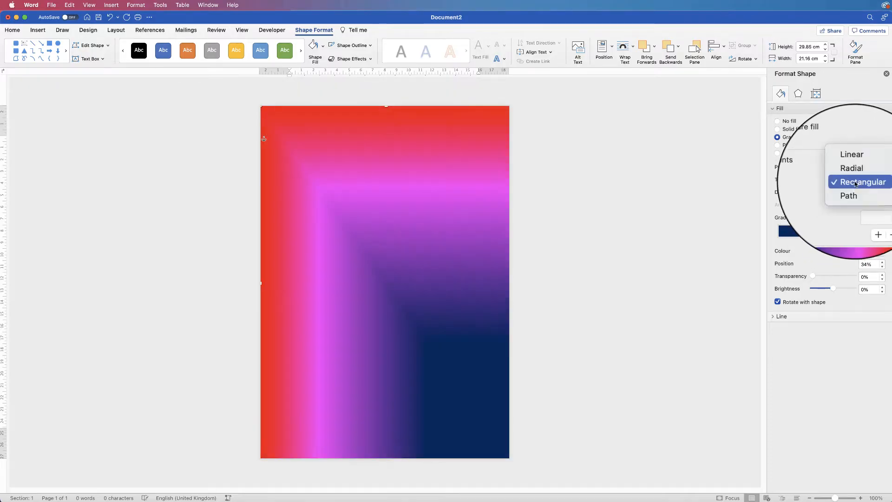
{"action": "left_click", "coordinate": [854, 195]}
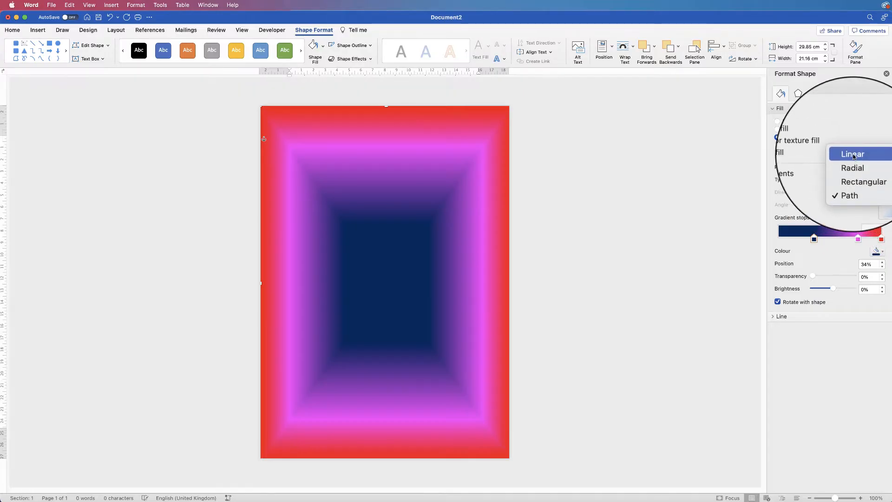
{"action": "left_click", "coordinate": [854, 157]}
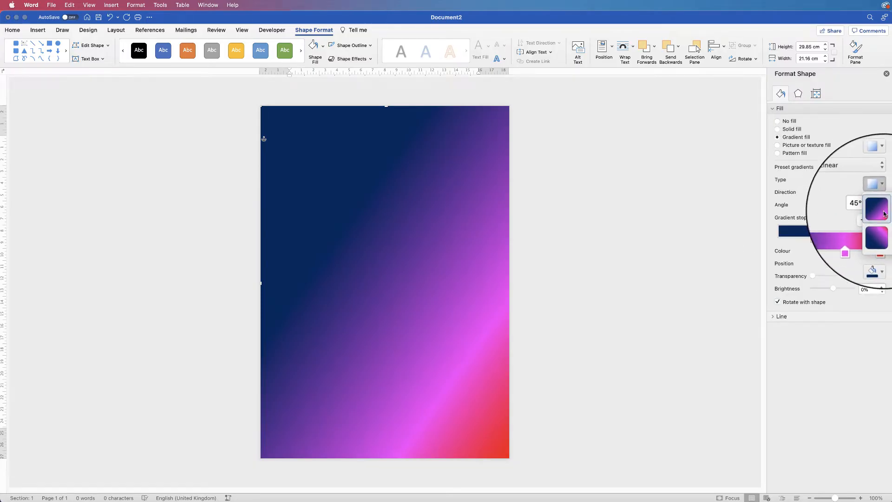
{"action": "left_click", "coordinate": [883, 195]}
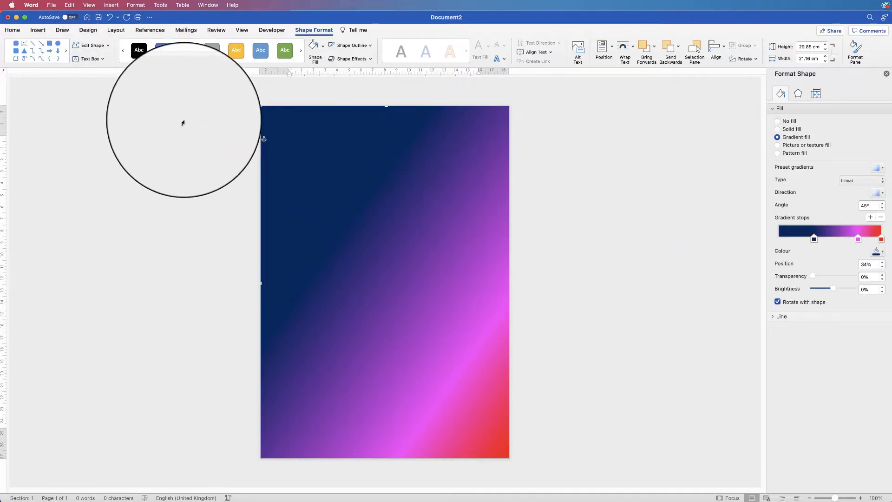
Step: Open the Celebrations category of the stock 3D models
{"action": "left_click", "coordinate": [36, 30]}
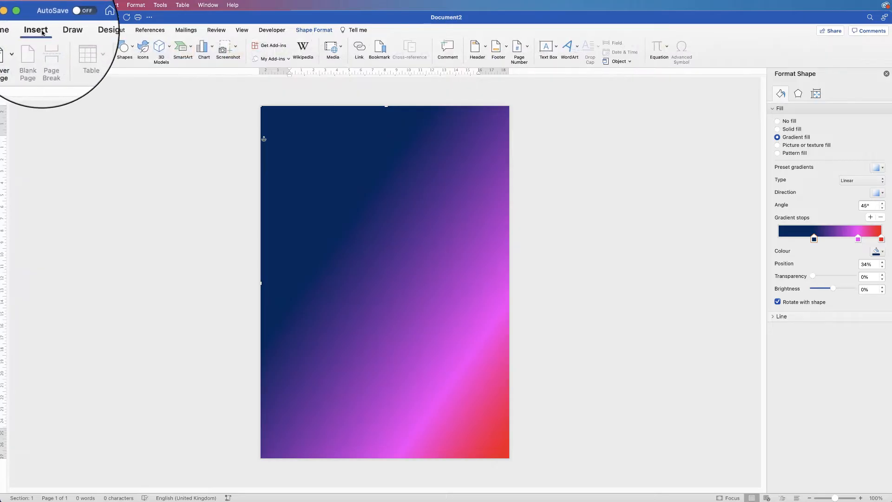
{"action": "left_click", "coordinate": [169, 50]}
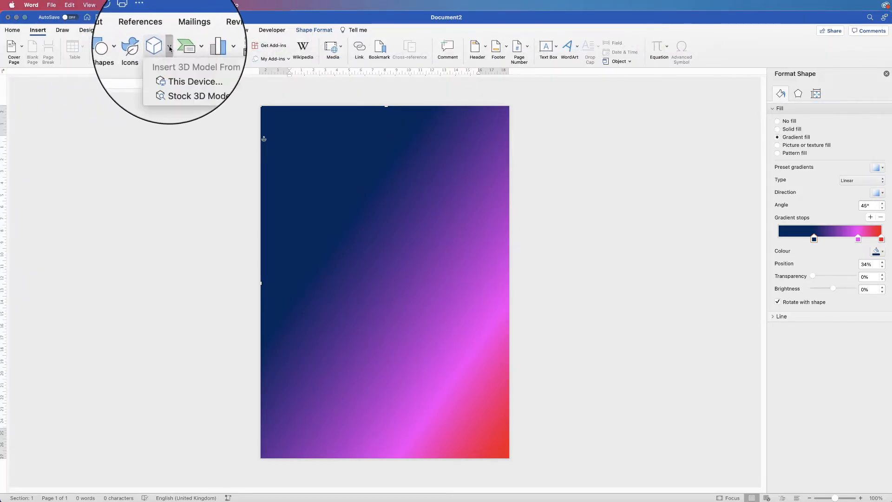
{"action": "left_click", "coordinate": [175, 83]}
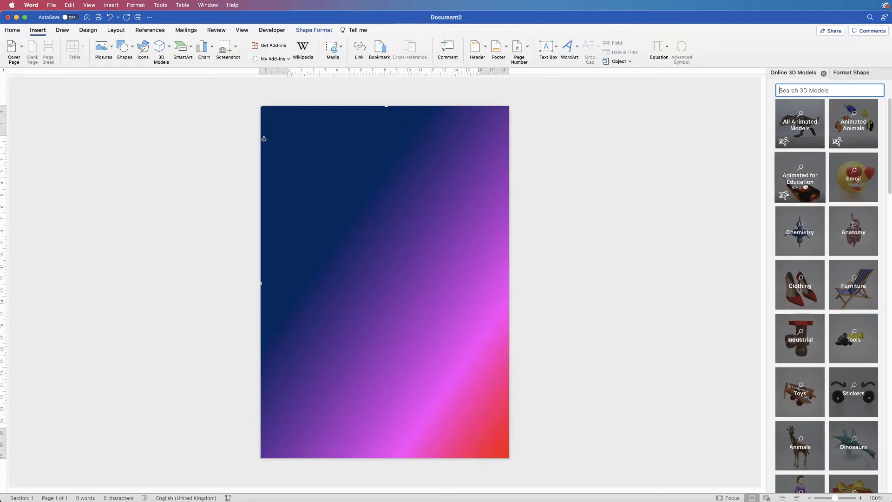
{"action": "scroll", "coordinate": [873, 209], "scroll_direction": "down", "scroll_amount": 10}
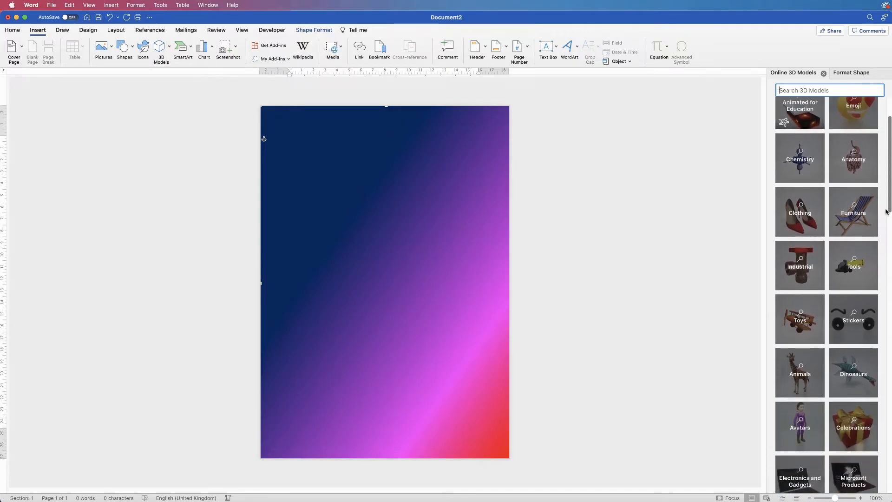
{"action": "left_click", "coordinate": [859, 228]}
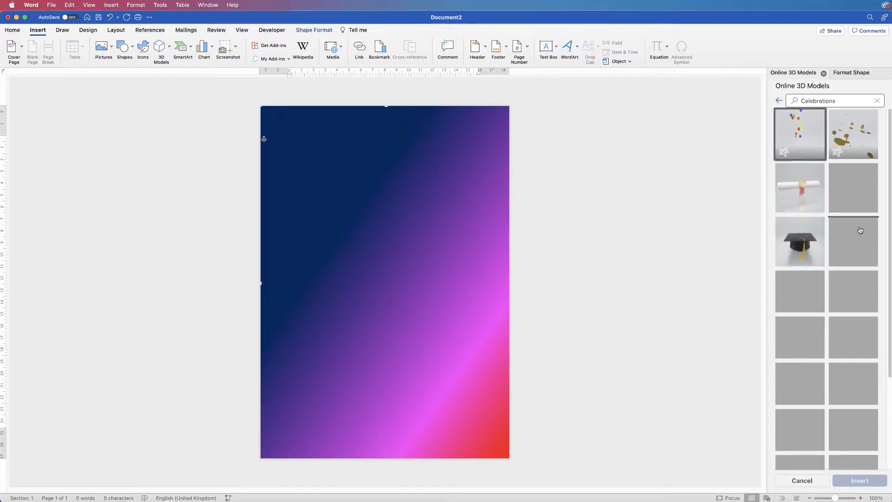
Step: Insert the yellow firework with orange stars from the Celebrations models
{"action": "left_click_drag", "start_coordinate": [889, 213], "coordinate": [886, 421]}
{"action": "scroll", "coordinate": [870, 325], "scroll_direction": "down", "scroll_amount": 3}
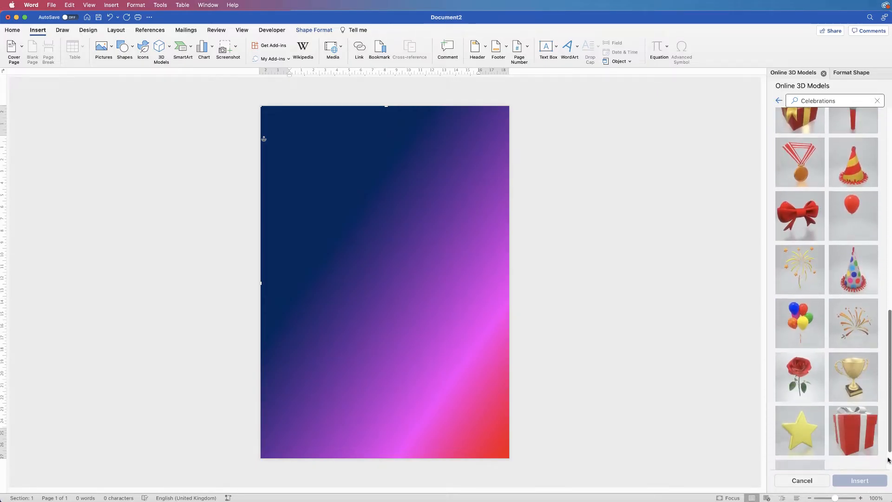
{"action": "left_click", "coordinate": [802, 262]}
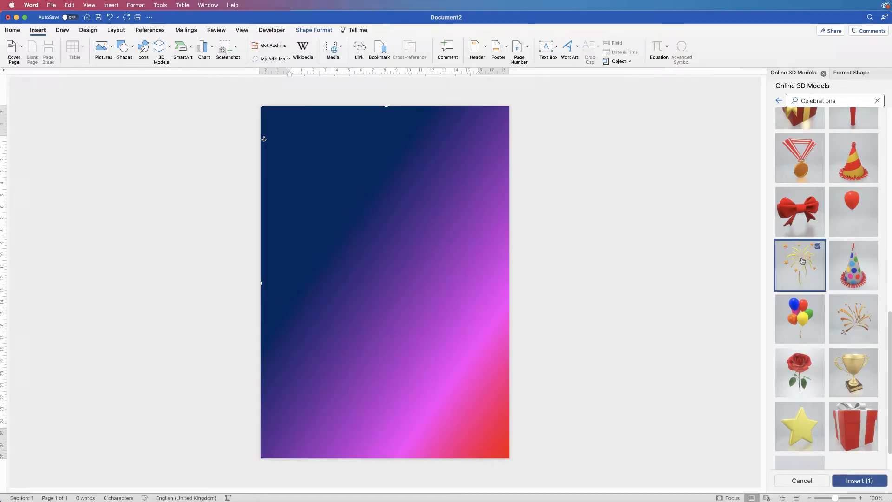
{"action": "left_click", "coordinate": [849, 482]}
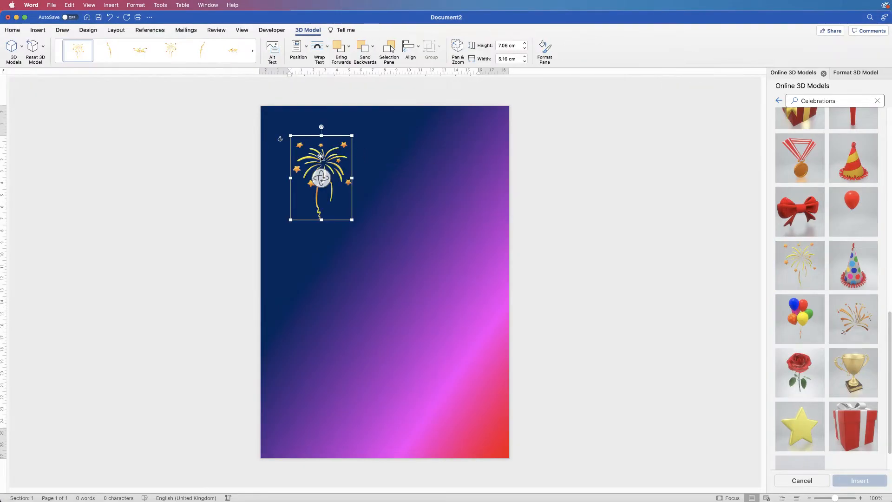
Step: Enlarge the firework to about 12.7 by 9.3 cm, turn it slightly in 3D and place it partly over the page's upper-left corner
{"action": "left_click_drag", "start_coordinate": [351, 219], "coordinate": [402, 284]}
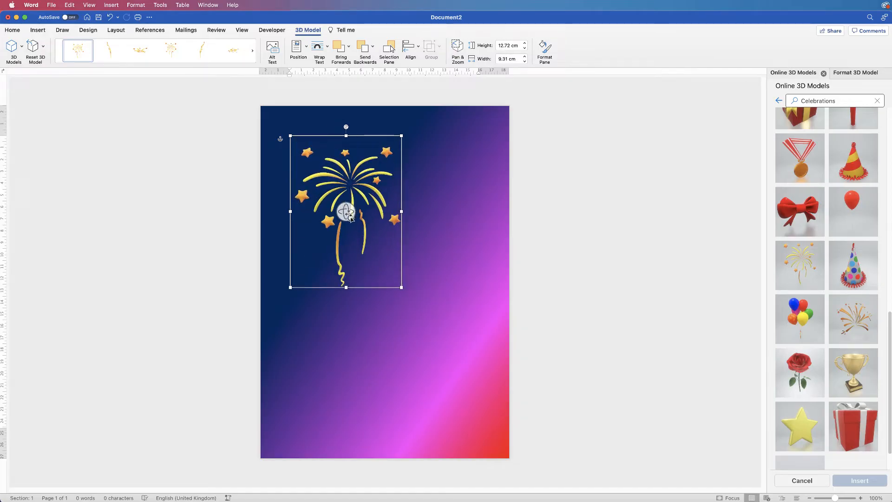
{"action": "left_click_drag", "start_coordinate": [345, 212], "coordinate": [374, 222]}
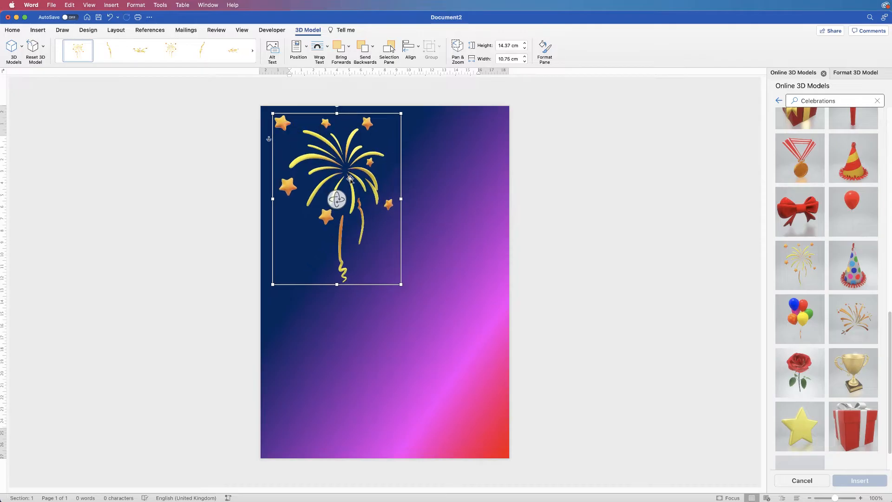
{"action": "left_click_drag", "start_coordinate": [350, 178], "coordinate": [315, 159]}
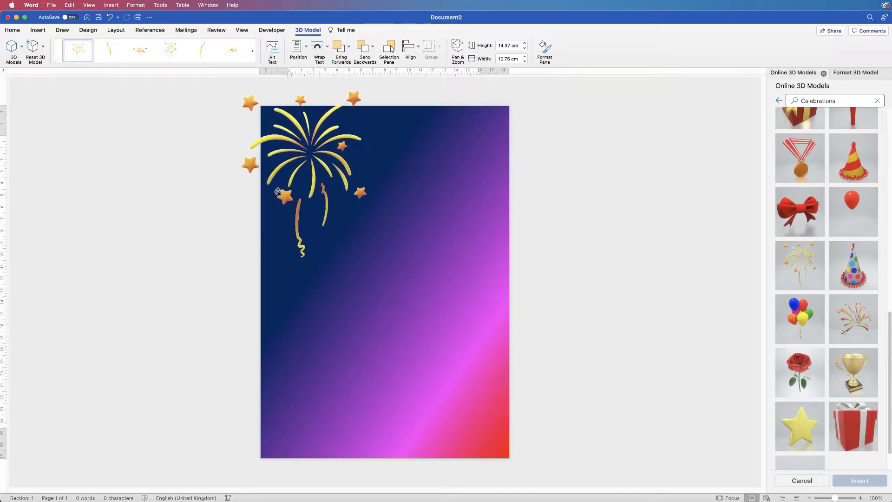
{"action": "left_click", "coordinate": [299, 198]}
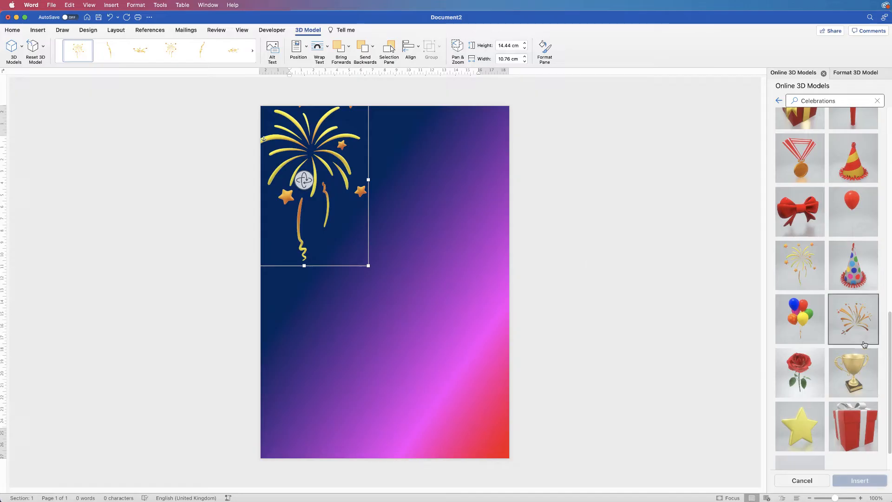
Step: Insert the second firework model from Celebrations and place it near the page's upper-right corner, about 9.8 cm wide and 7.7 cm high
{"action": "left_click", "coordinate": [854, 319]}
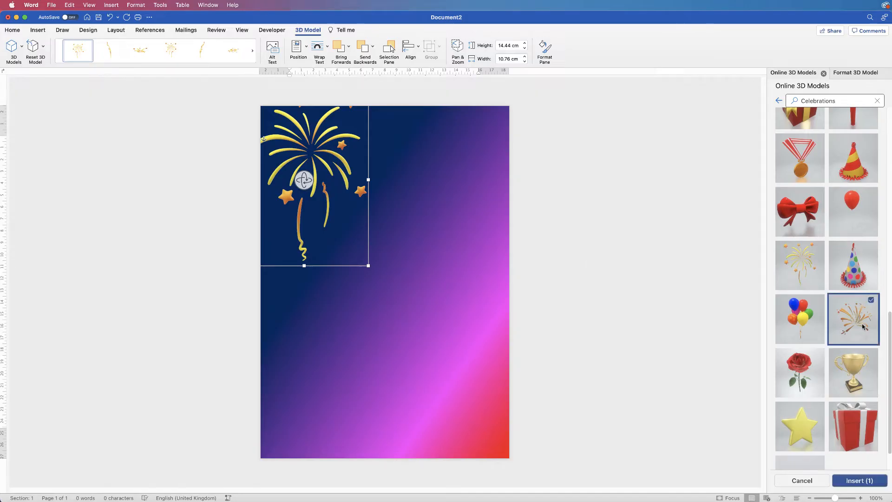
{"action": "left_click", "coordinate": [858, 482]}
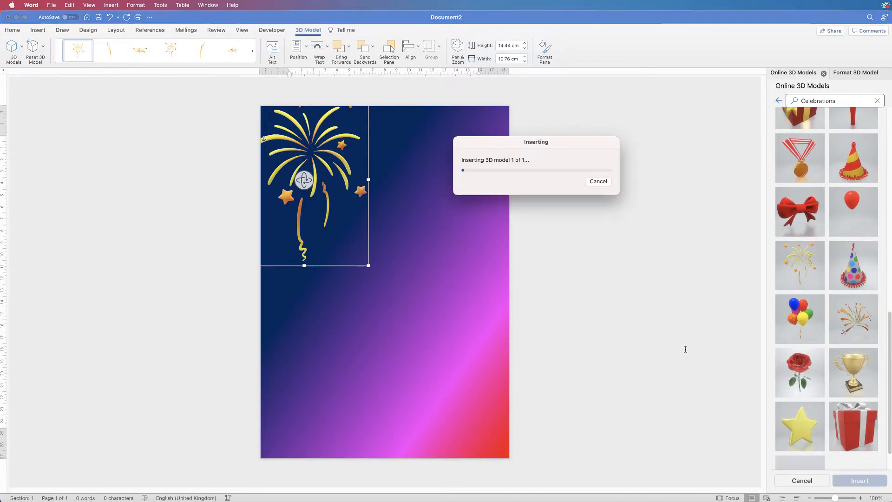
{"action": "left_click_drag", "start_coordinate": [302, 118], "coordinate": [466, 110]}
{"action": "left_click_drag", "start_coordinate": [482, 191], "coordinate": [496, 227]}
{"action": "left_click_drag", "start_coordinate": [468, 163], "coordinate": [474, 132]}
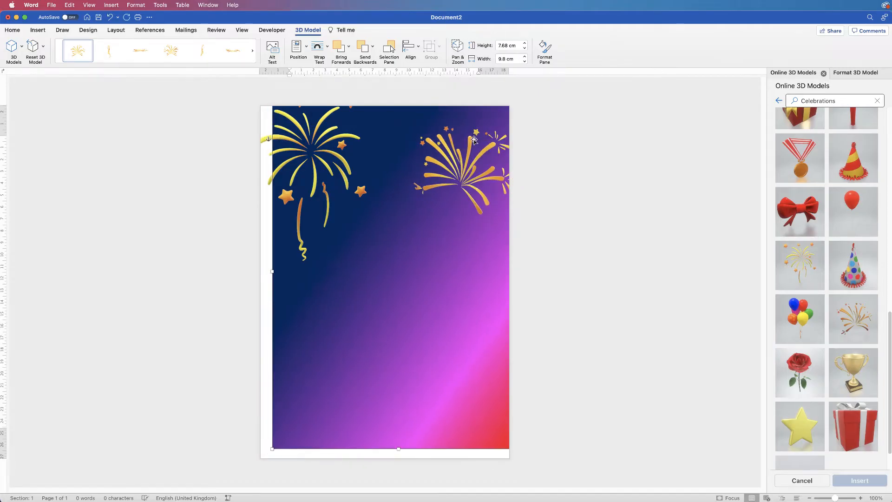
Step: Undo the accidental moves of the background rectangle and shift the second firework closer to the page's upper-right corner
{"action": "key", "text": "super+z"}
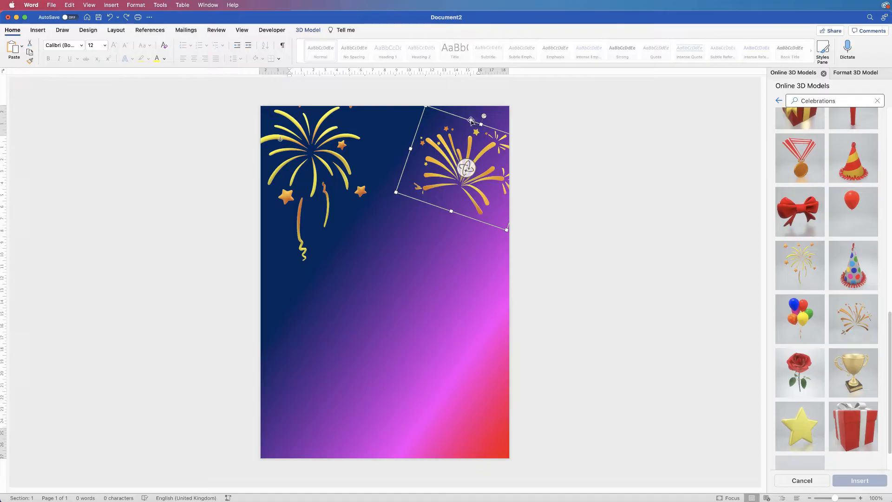
{"action": "left_click_drag", "start_coordinate": [471, 120], "coordinate": [477, 102]}
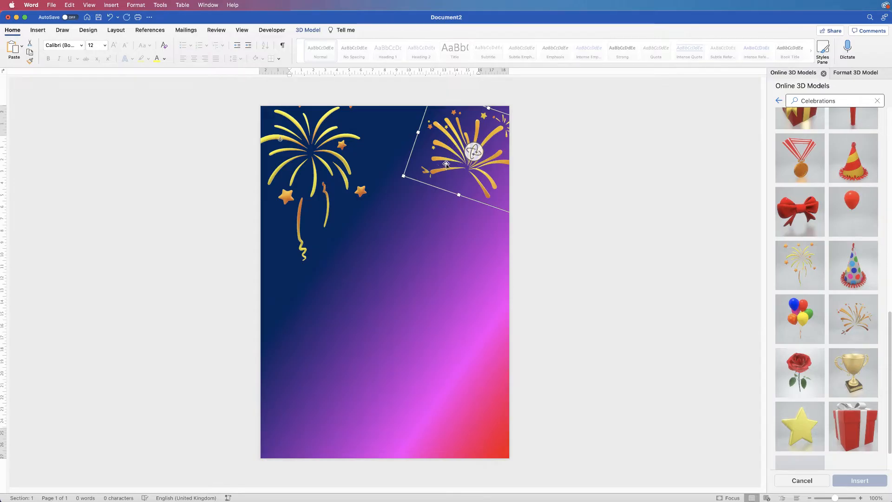
{"action": "left_click_drag", "start_coordinate": [447, 164], "coordinate": [418, 243]}
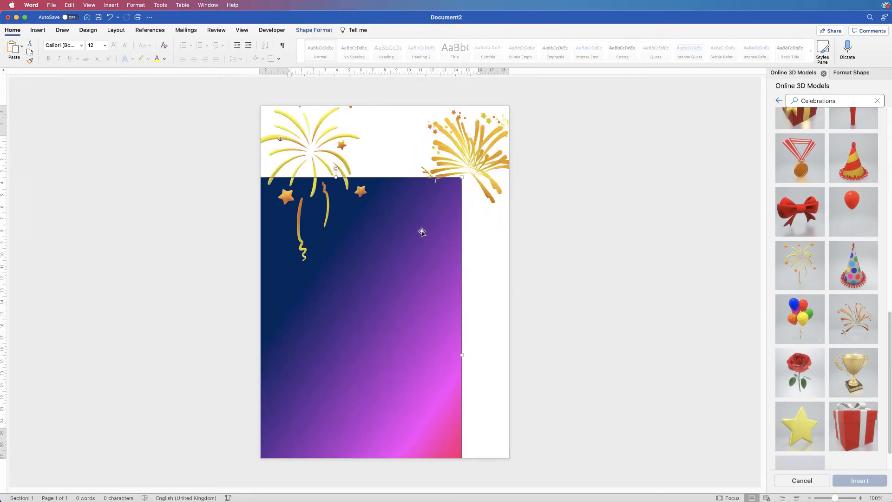
{"action": "key", "text": "super+z"}
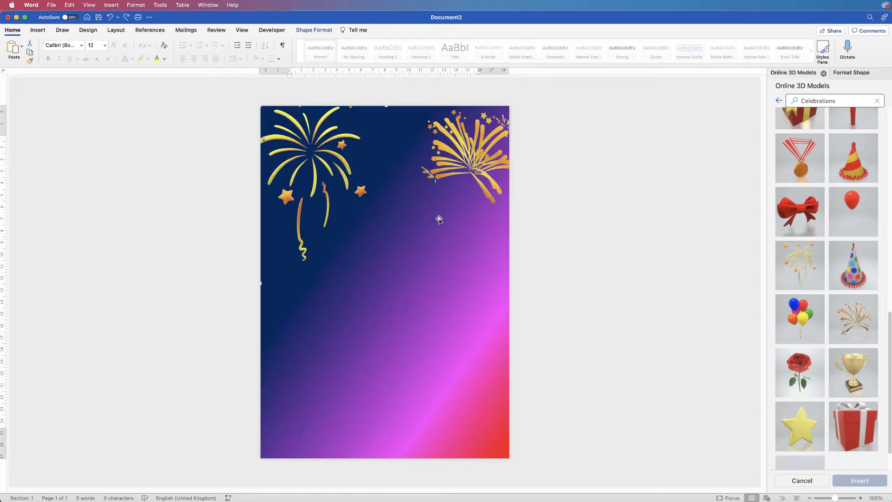
Step: Copy the upper-right firework to the page's lower-left corner and to the right edge in the lower half
{"action": "left_click", "coordinate": [478, 153]}
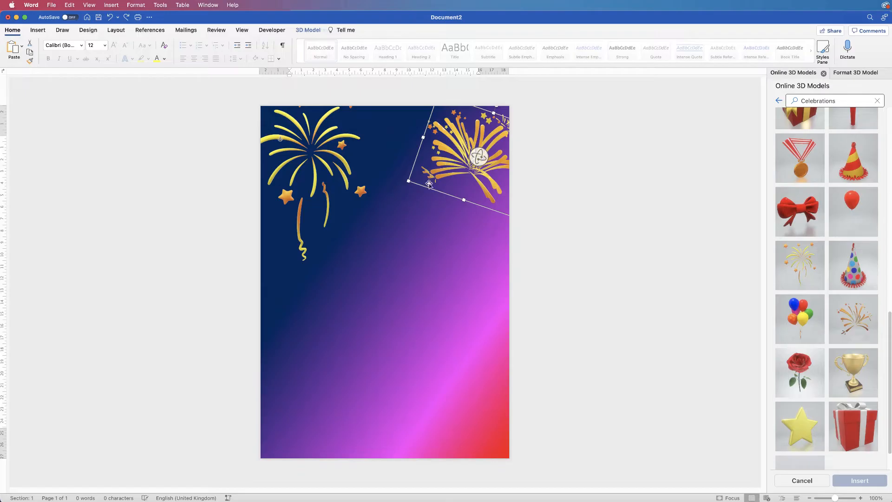
{"action": "left_click_drag", "start_coordinate": [428, 188], "coordinate": [239, 452]}
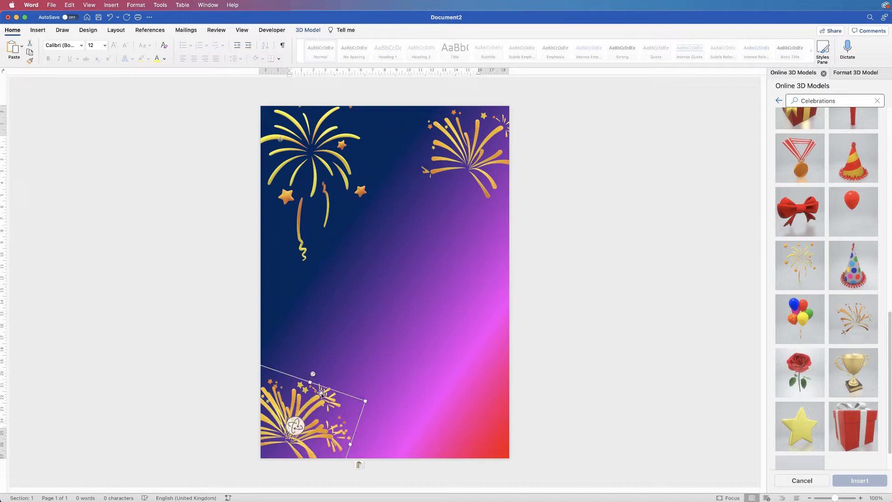
{"action": "left_click_drag", "start_coordinate": [327, 390], "coordinate": [531, 304]}
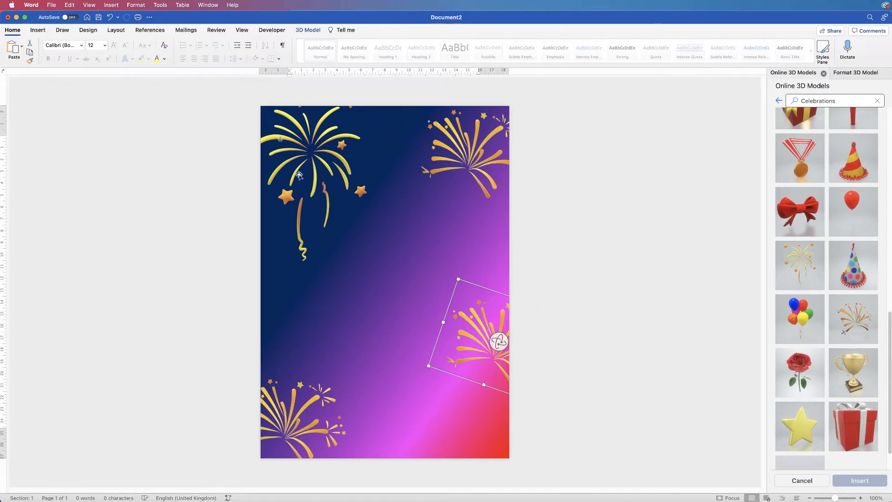
Step: Place a copy of the starred firework near the right edge at mid-page and move the firework copy beneath it further down
{"action": "left_click", "coordinate": [312, 157]}
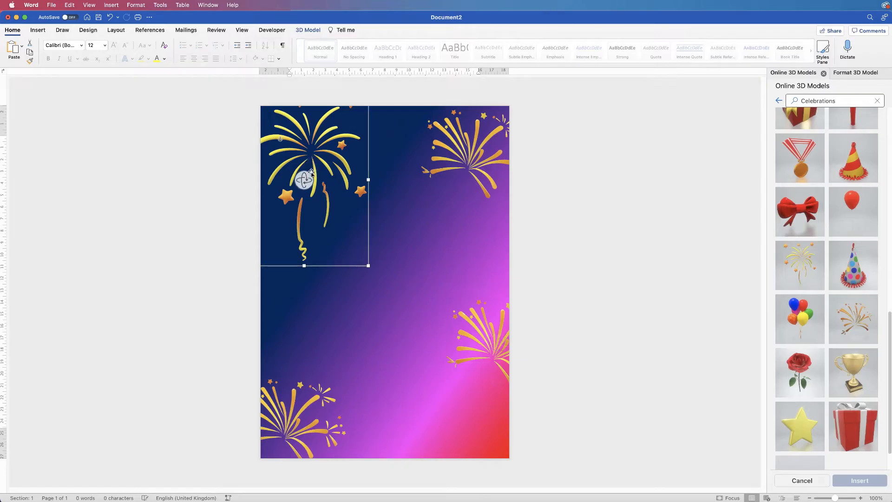
{"action": "left_click_drag", "start_coordinate": [310, 174], "coordinate": [318, 166]}
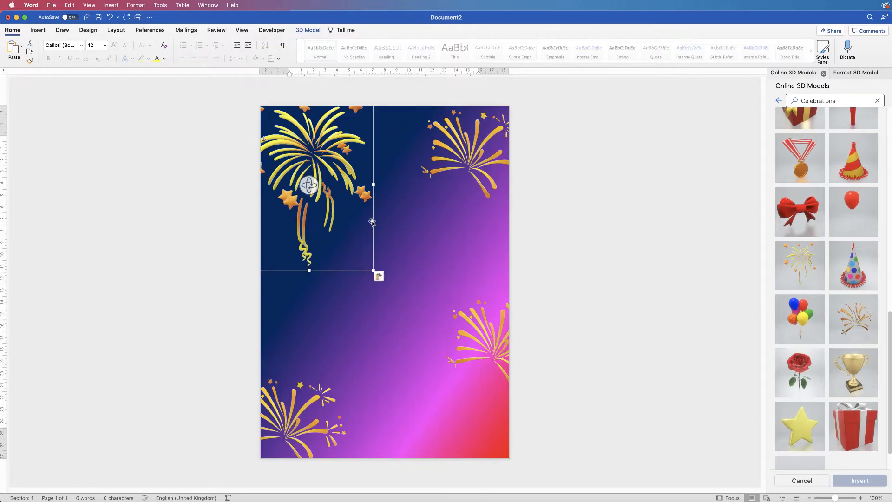
{"action": "left_click_drag", "start_coordinate": [373, 221], "coordinate": [522, 320]}
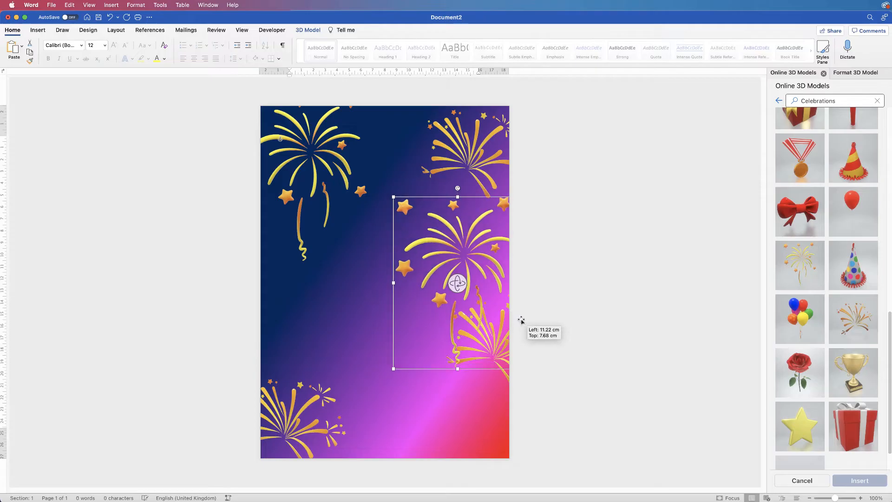
{"action": "left_click", "coordinate": [507, 378]}
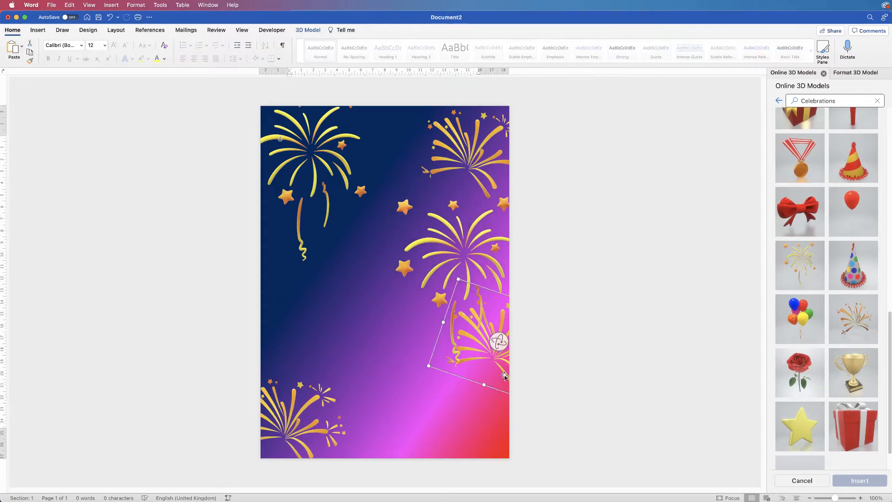
{"action": "left_click_drag", "start_coordinate": [505, 375], "coordinate": [506, 428]}
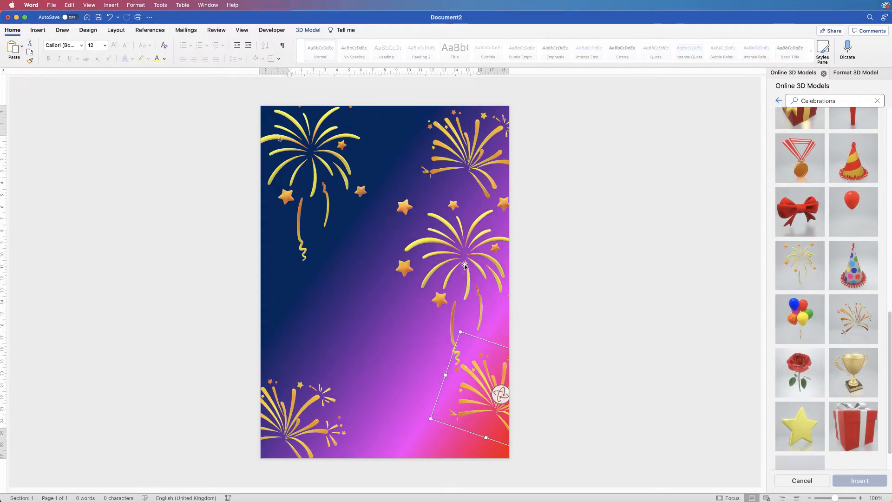
{"action": "left_click_drag", "start_coordinate": [467, 269], "coordinate": [477, 276]}
Step: Spread the fireworks: lower-left one up the left edge, a starred copy in the lower-left corner, lower-right one further into its corner
{"action": "left_click", "coordinate": [289, 407]}
{"action": "left_click_drag", "start_coordinate": [292, 410], "coordinate": [282, 282]}
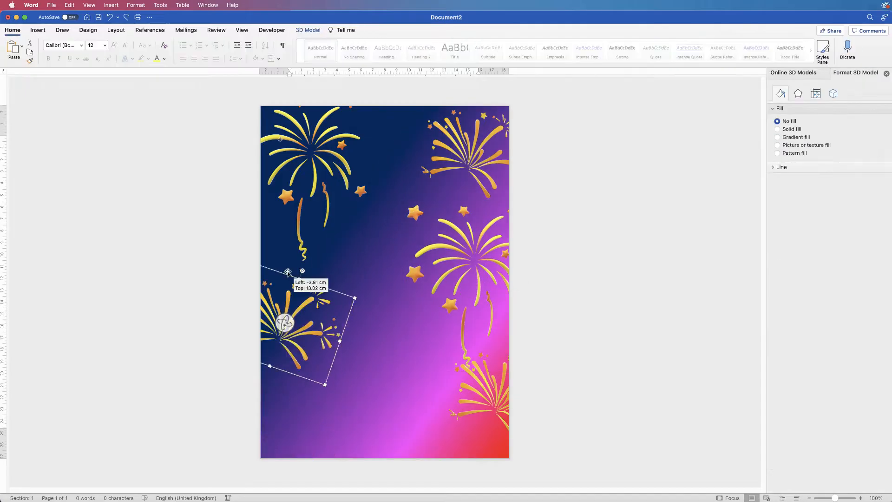
{"action": "left_click_drag", "start_coordinate": [482, 211], "coordinate": [308, 372]}
{"action": "left_click", "coordinate": [494, 395]}
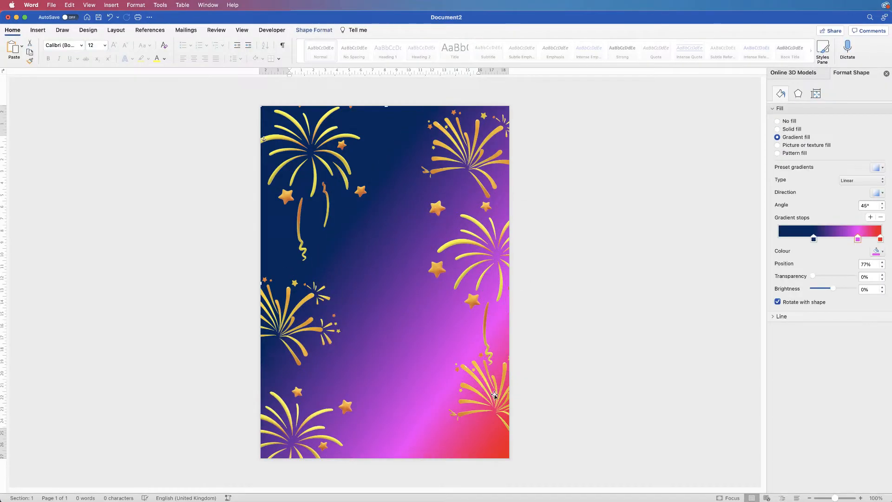
{"action": "left_click_drag", "start_coordinate": [492, 396], "coordinate": [501, 430]}
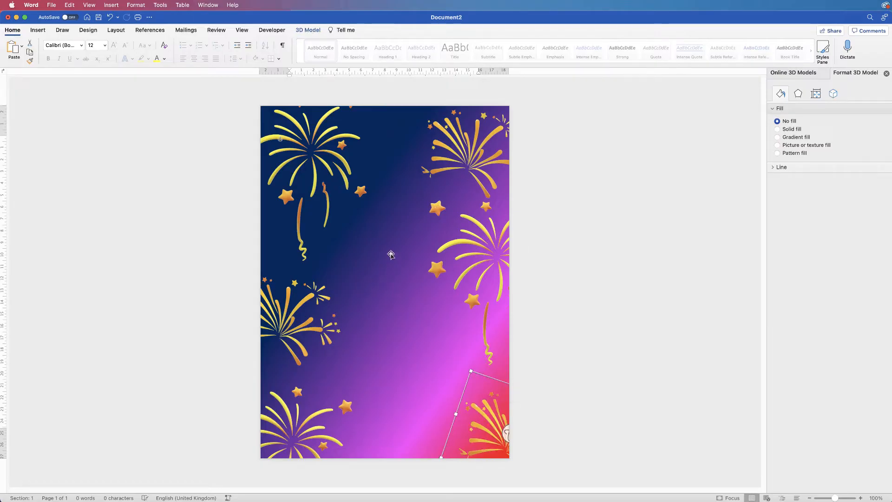
Step: Insert WordArt in the solid gold style and place it between the fireworks in the upper middle of the page
{"action": "left_click", "coordinate": [37, 30]}
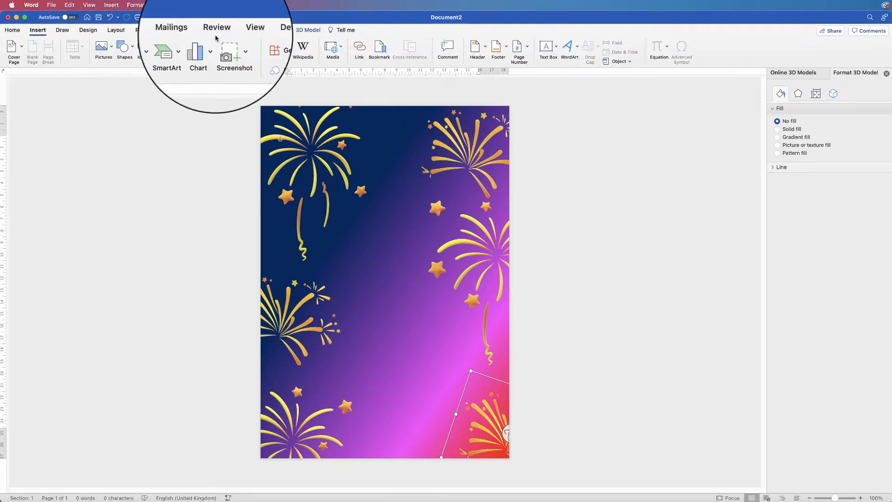
{"action": "left_click", "coordinate": [567, 45]}
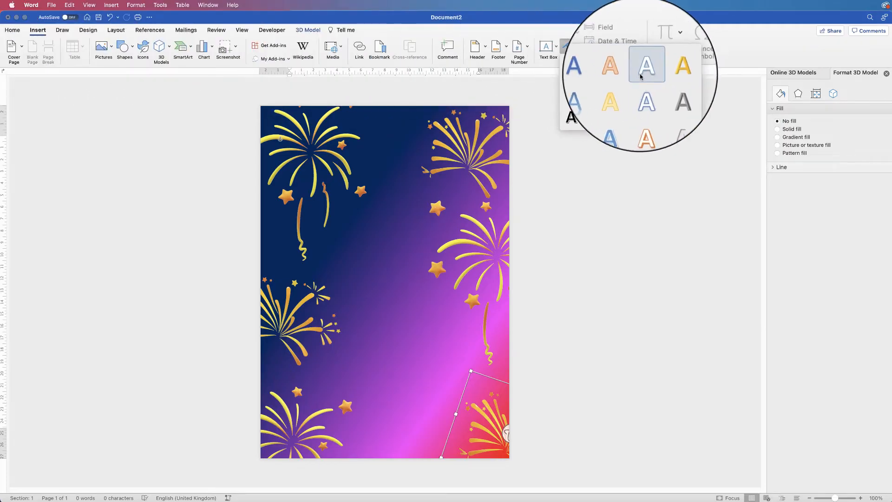
{"action": "left_click", "coordinate": [672, 64]}
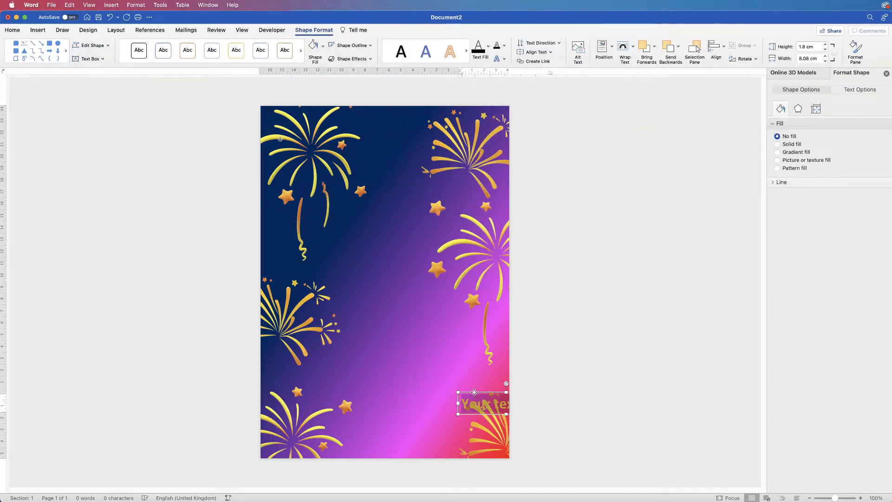
{"action": "left_click_drag", "start_coordinate": [474, 392], "coordinate": [361, 226]}
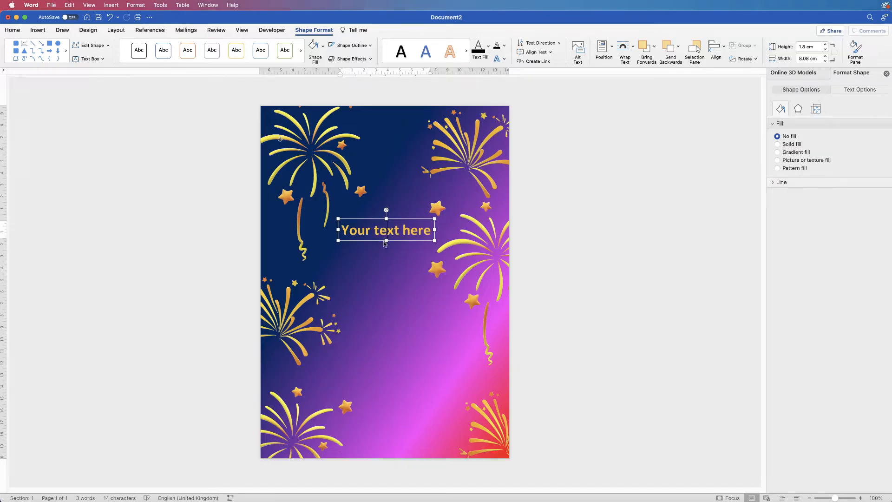
Step: Replace the WordArt placeholder with the title END OF / YEAR / SHOW on three lines
{"action": "type", "text": "END OF"}
{"action": "key", "text": "Return"}
{"action": "type", "text": "YEAR"}
{"action": "key", "text": "Return"}
{"action": "type", "text": "SHOW"}
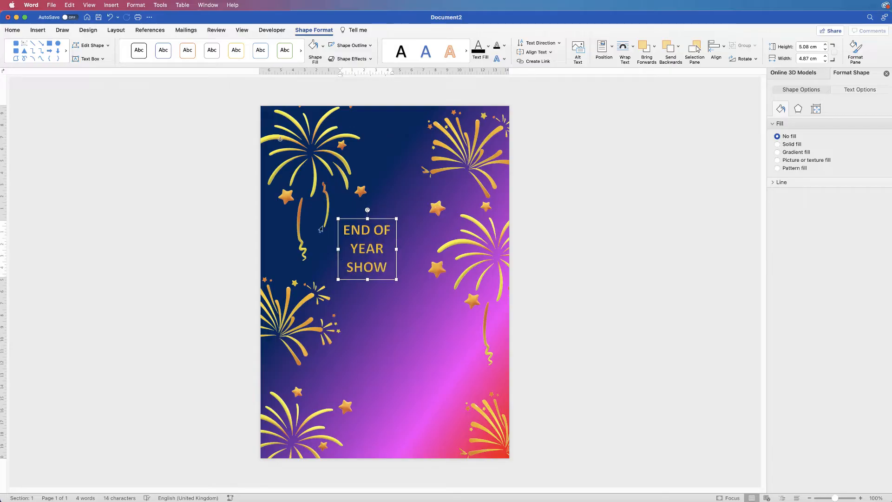
Step: Set the title to 80 pt, enlarge its box to about 12.07 by 11.13 cm and centre it between the fireworks
{"action": "left_click", "coordinate": [13, 31]}
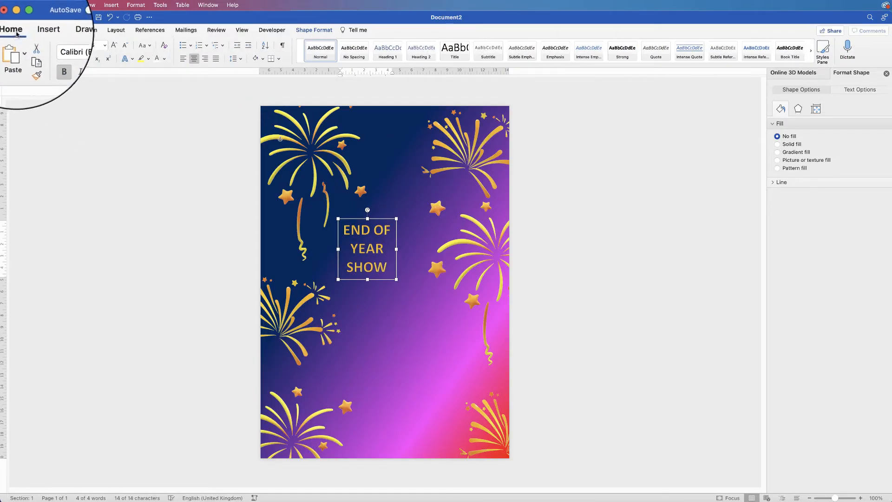
{"action": "left_click", "coordinate": [114, 46]}
{"action": "left_click", "coordinate": [114, 45]}
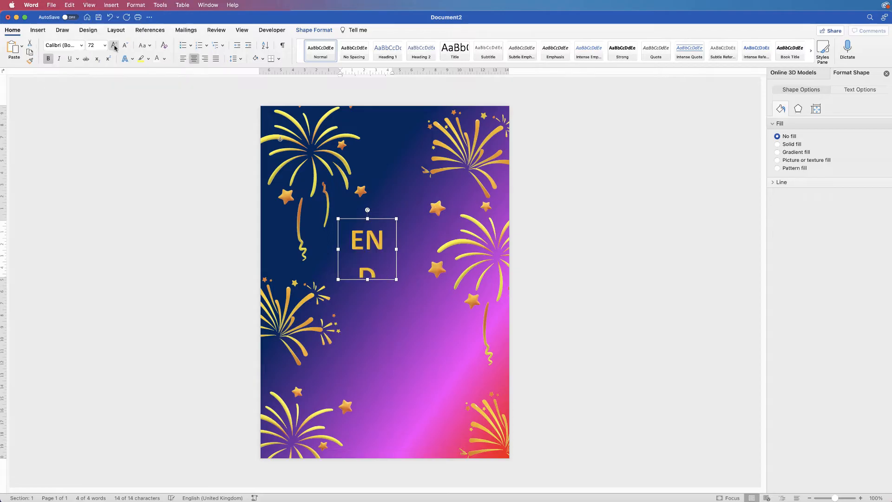
{"action": "left_click", "coordinate": [114, 46]}
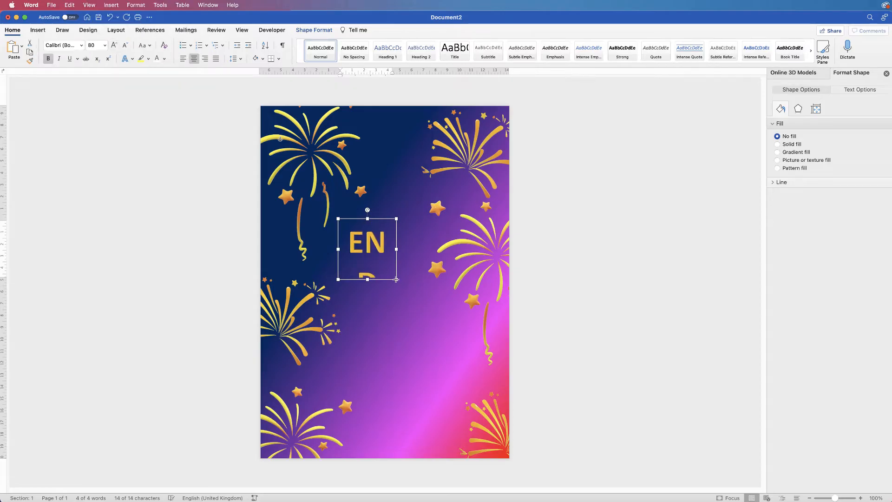
{"action": "left_click_drag", "start_coordinate": [397, 280], "coordinate": [481, 350]}
{"action": "left_click_drag", "start_coordinate": [423, 218], "coordinate": [406, 192]}
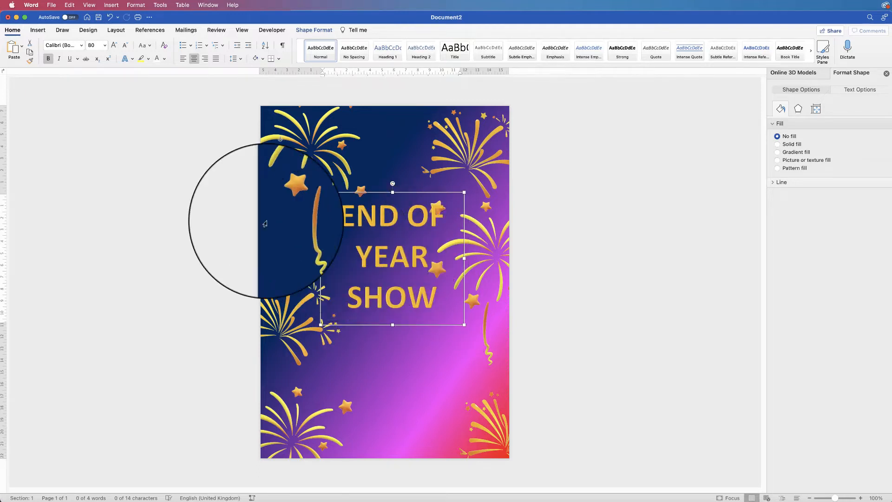
Step: Change the title's font to Aharoni and its size to 90 pt
{"action": "left_click", "coordinate": [82, 45]}
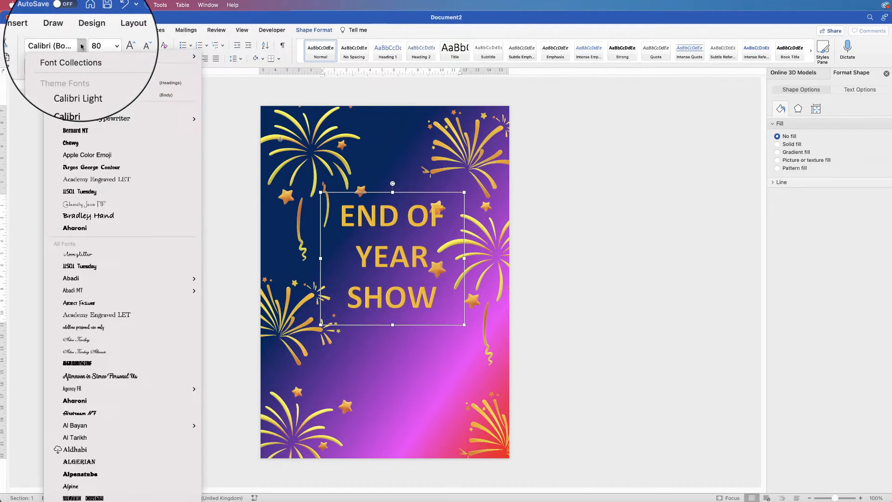
{"action": "left_click", "coordinate": [74, 228]}
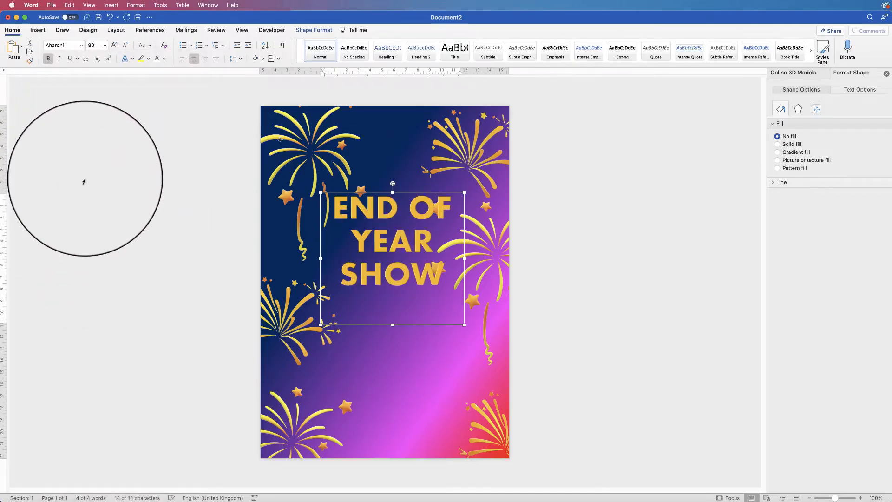
{"action": "left_click", "coordinate": [114, 46]}
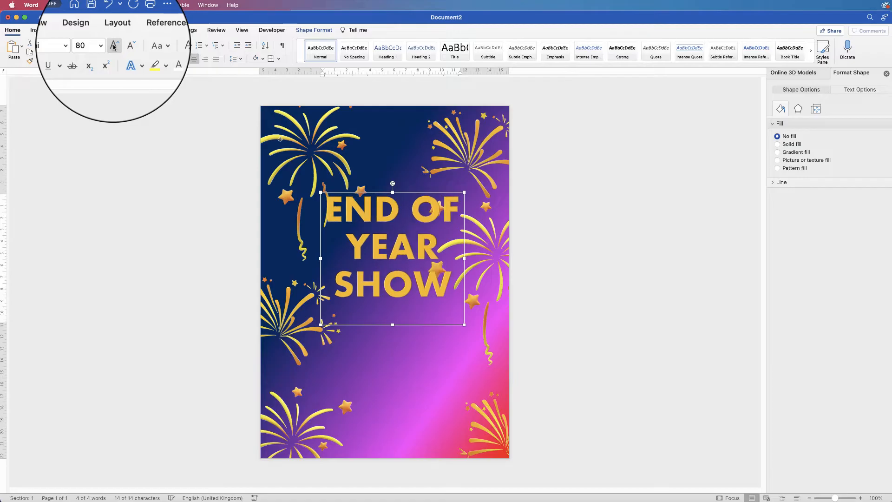
{"action": "left_click", "coordinate": [114, 46]}
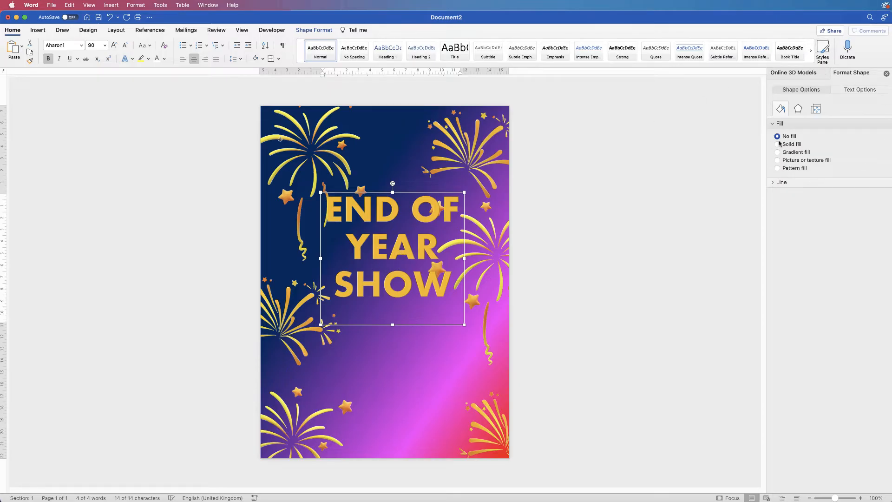
Step: Set the title text's 3-D X rotation to 320°
{"action": "left_click", "coordinate": [311, 30]}
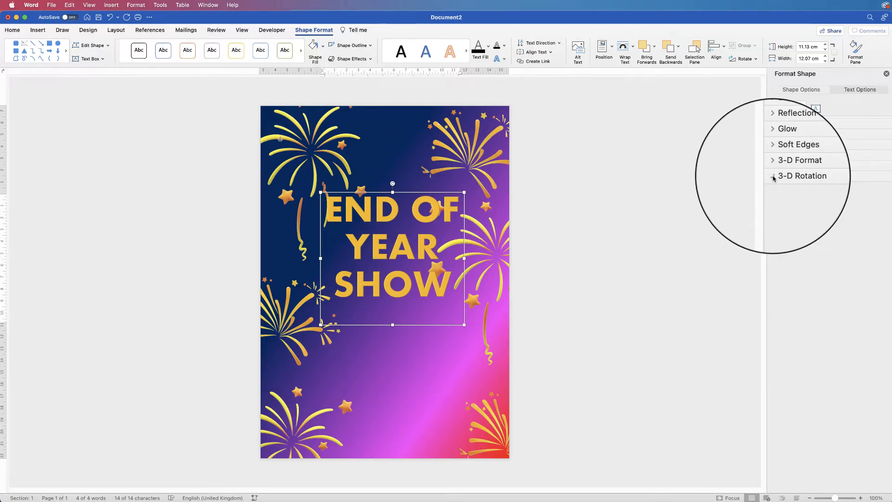
{"action": "left_click", "coordinate": [773, 176]}
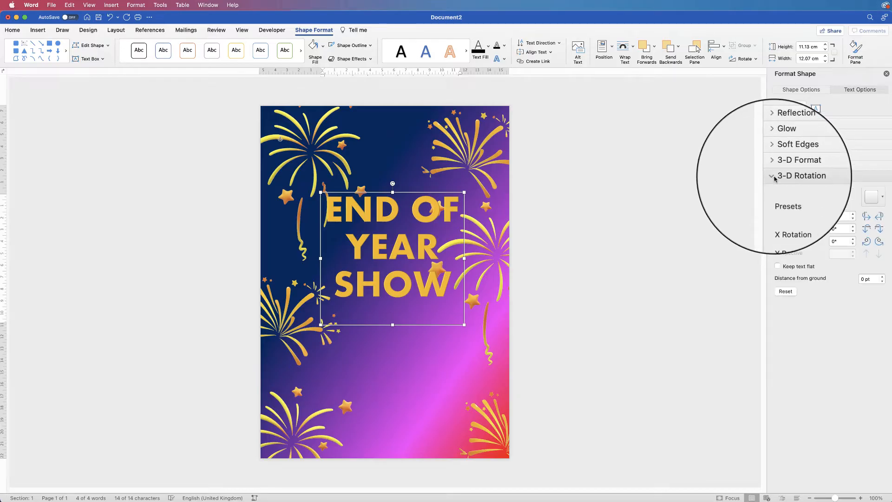
{"action": "left_click", "coordinate": [853, 215]}
{"action": "left_click", "coordinate": [853, 216]}
{"action": "left_click", "coordinate": [854, 215]}
{"action": "left_click", "coordinate": [853, 215]}
{"action": "left_click", "coordinate": [853, 215]}
{"action": "left_click", "coordinate": [853, 215]}
{"action": "left_click", "coordinate": [854, 215]}
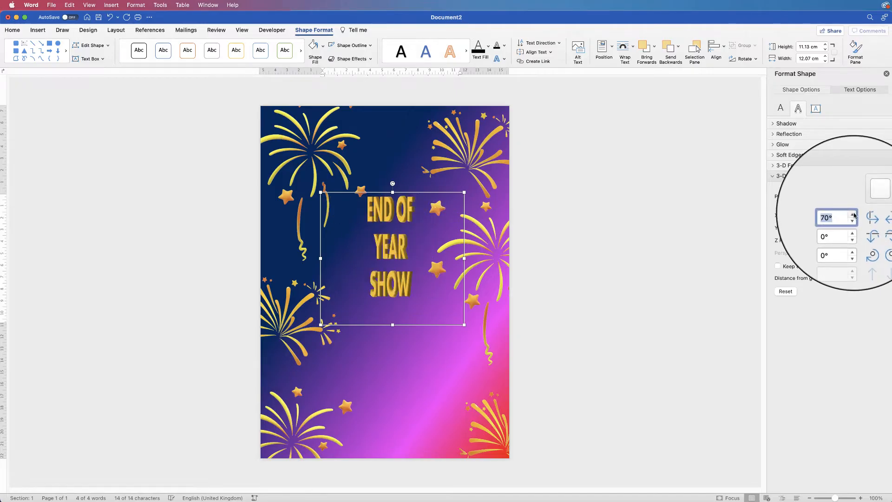
{"action": "left_click", "coordinate": [854, 215]}
{"action": "left_click", "coordinate": [853, 215]}
{"action": "left_click", "coordinate": [854, 215]}
{"action": "left_click", "coordinate": [853, 215]}
{"action": "left_click", "coordinate": [854, 215]}
{"action": "left_click", "coordinate": [853, 215]}
{"action": "left_click", "coordinate": [855, 215]}
{"action": "left_click", "coordinate": [855, 215]}
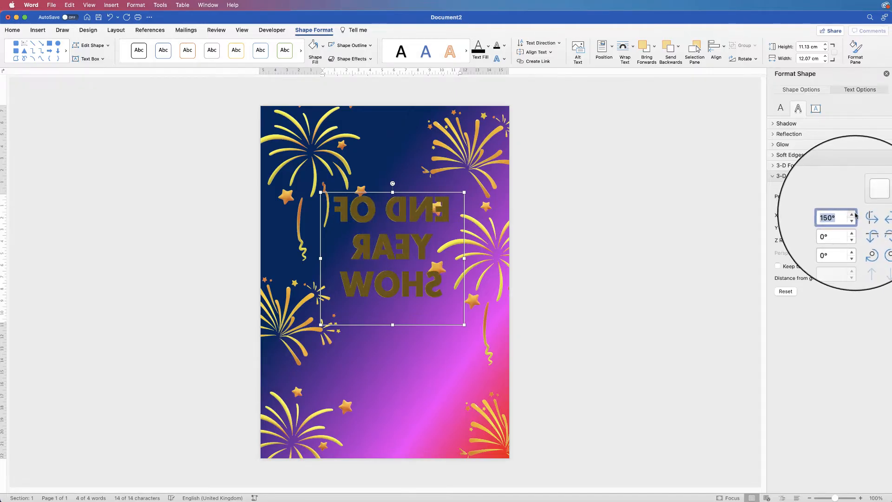
{"action": "left_click", "coordinate": [855, 215]}
{"action": "left_click", "coordinate": [855, 215]}
{"action": "left_click", "coordinate": [854, 215]}
{"action": "left_click", "coordinate": [855, 215]}
{"action": "left_click", "coordinate": [854, 215]}
{"action": "left_click", "coordinate": [854, 215]}
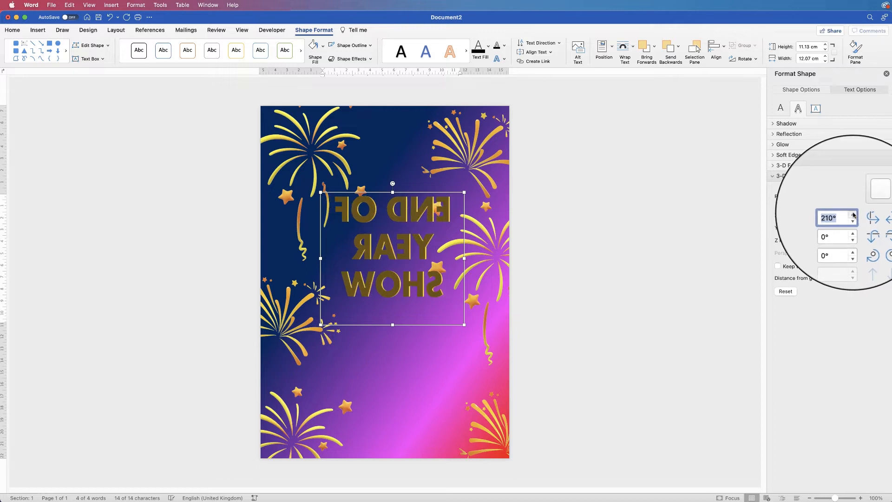
{"action": "left_click", "coordinate": [853, 215]}
{"action": "left_click", "coordinate": [854, 215]}
{"action": "left_click", "coordinate": [853, 215]}
{"action": "left_click", "coordinate": [854, 215]}
{"action": "left_click", "coordinate": [853, 215]}
{"action": "left_click", "coordinate": [853, 216]}
{"action": "left_click", "coordinate": [853, 216]}
{"action": "left_click", "coordinate": [853, 215]}
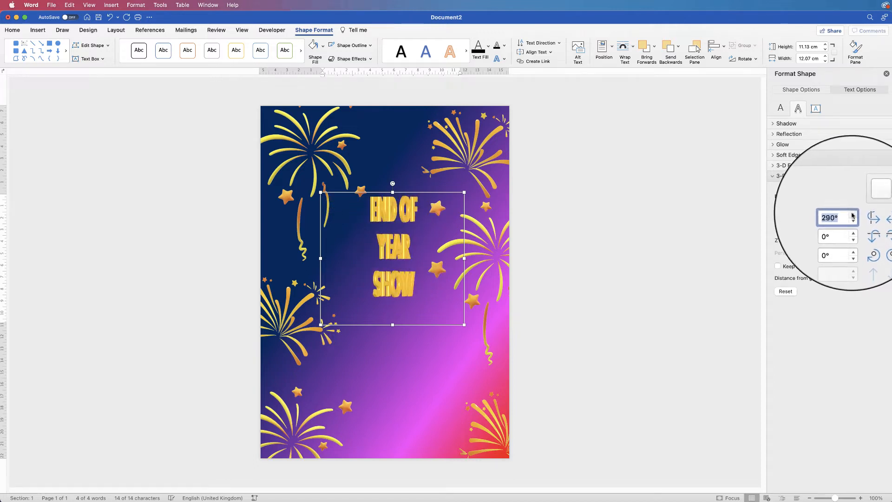
{"action": "left_click", "coordinate": [854, 215]}
{"action": "left_click", "coordinate": [853, 215]}
{"action": "left_click", "coordinate": [854, 215]}
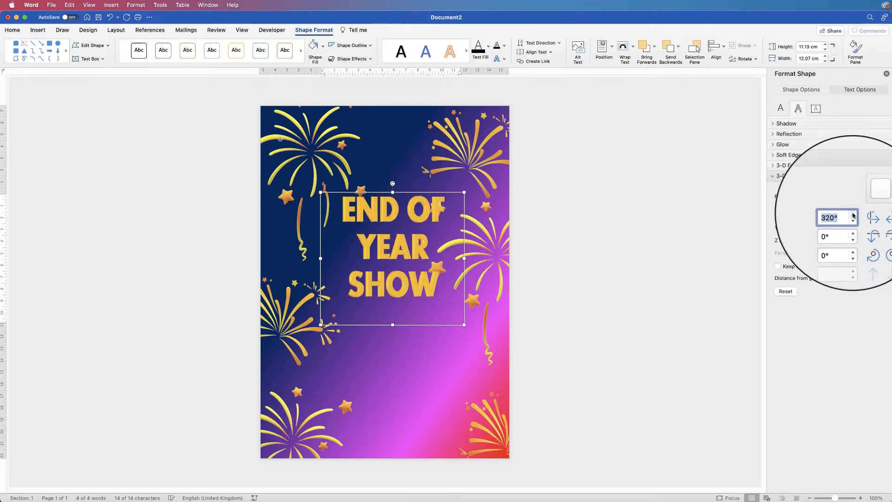
Step: Set the title text's 3-D X rotation to 340°
{"action": "left_click", "coordinate": [854, 215]}
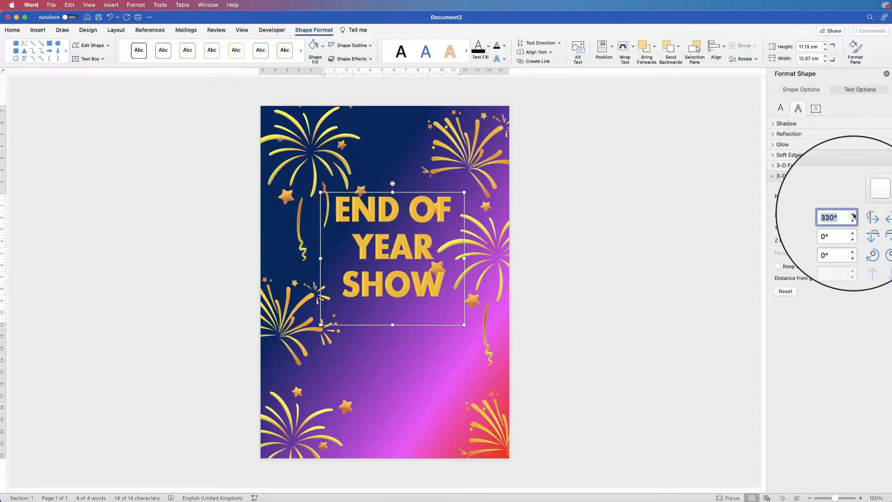
{"action": "left_click", "coordinate": [853, 215]}
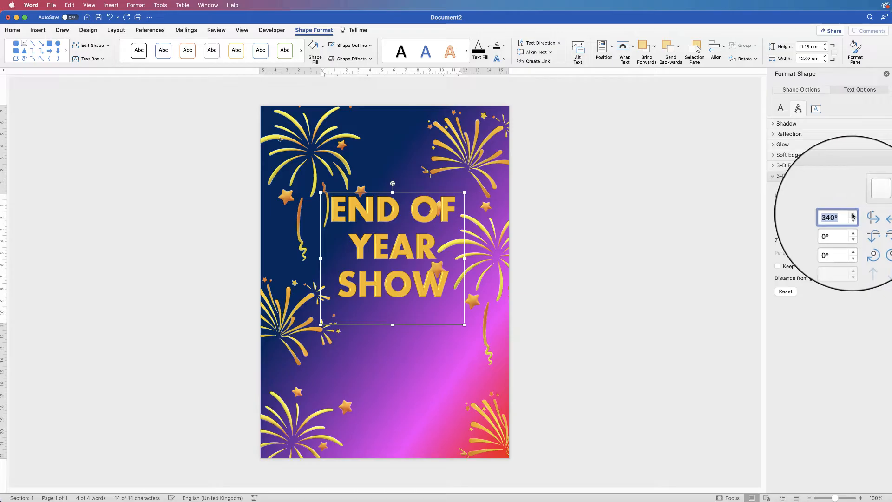
{"action": "left_click", "coordinate": [567, 330]}
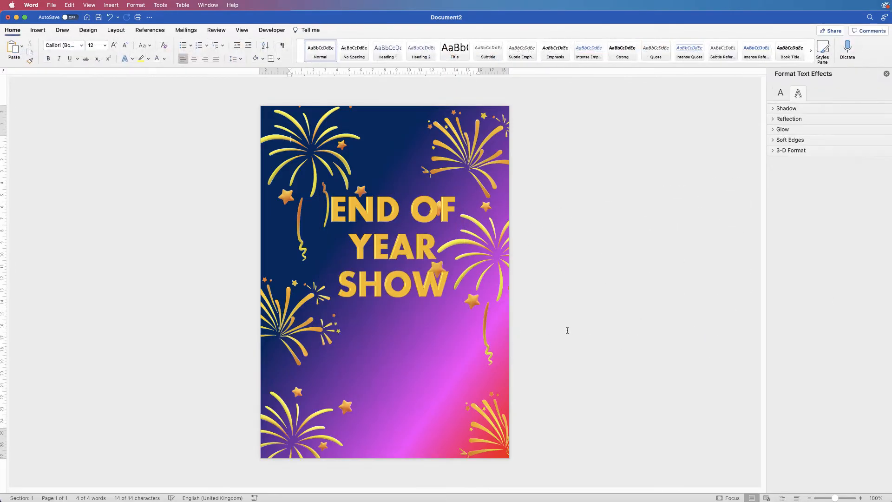
Step: Increase the title's font size to 100 pt, widen its box to about 13.77 cm and move it slightly up
{"action": "left_click", "coordinate": [379, 246]}
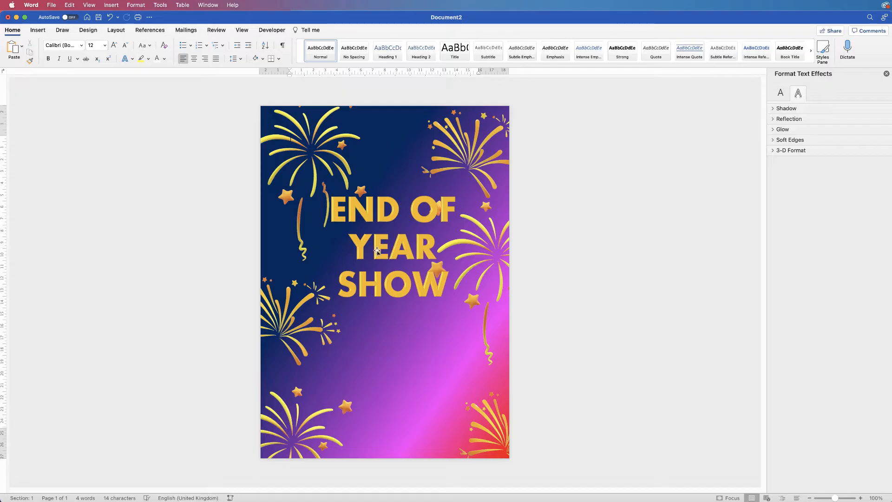
{"action": "left_click", "coordinate": [114, 46]}
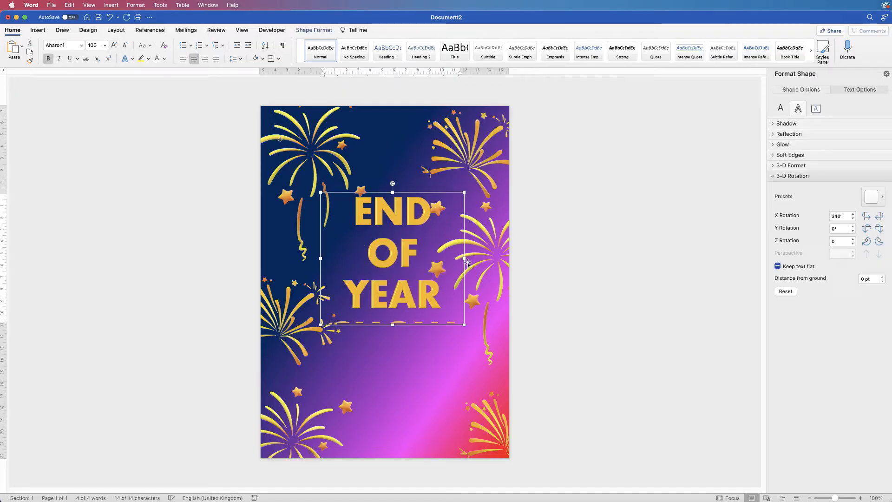
{"action": "left_click_drag", "start_coordinate": [464, 258], "coordinate": [485, 257]}
{"action": "left_click_drag", "start_coordinate": [403, 255], "coordinate": [395, 243]}
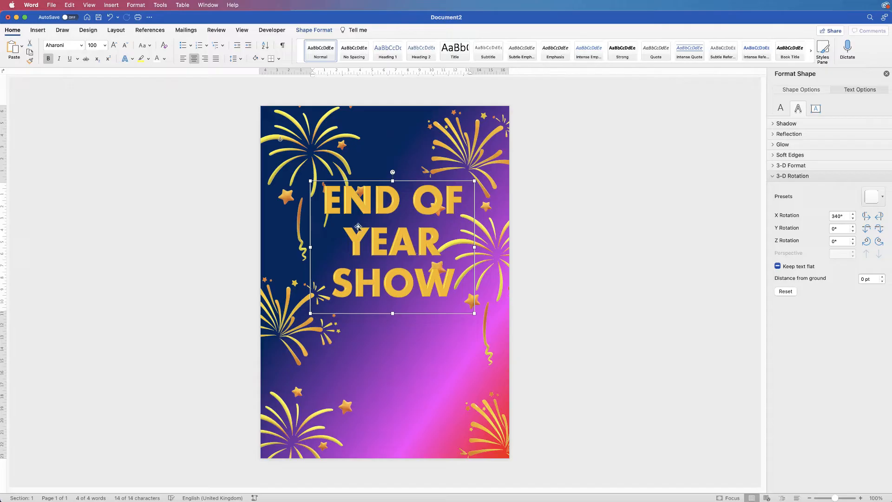
Step: Centre the title box horizontally on the page
{"action": "left_click", "coordinate": [314, 29]}
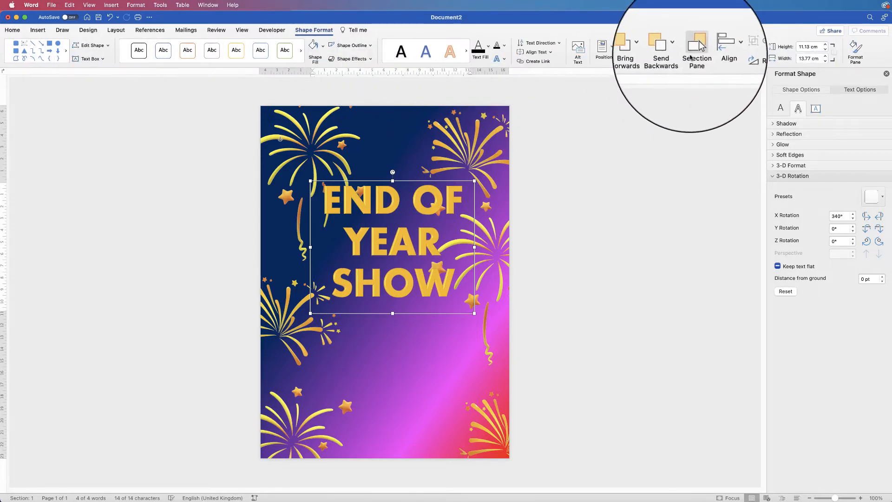
{"action": "left_click", "coordinate": [713, 47]}
{"action": "left_click", "coordinate": [729, 91]}
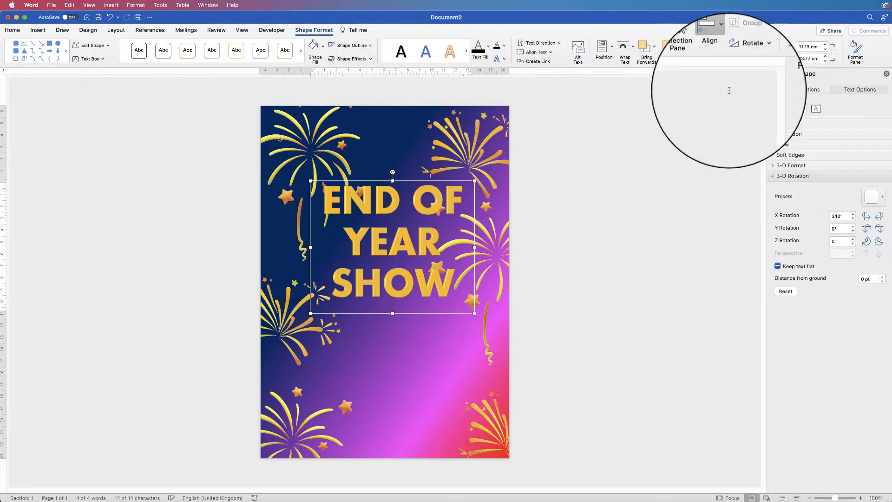
Step: Try a top bevel width of 4 pt on the title text, and apply the first Bevel preset as its top bevel
{"action": "left_click", "coordinate": [772, 177]}
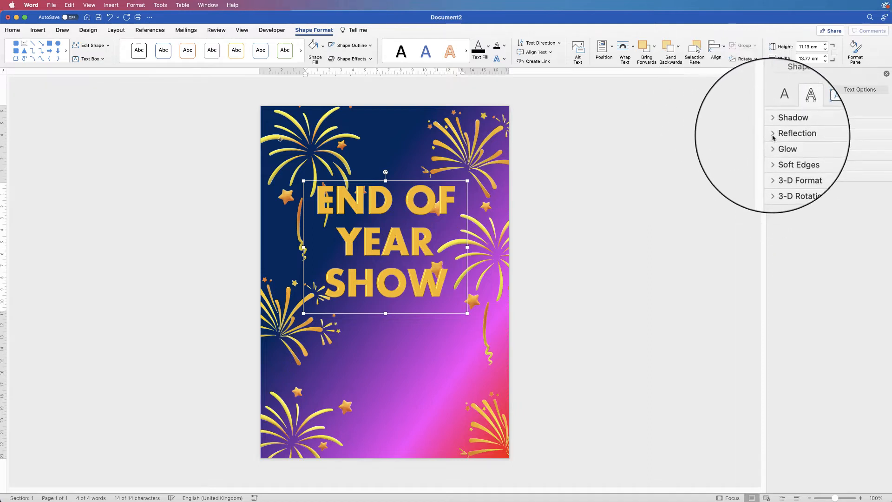
{"action": "left_click", "coordinate": [772, 167]}
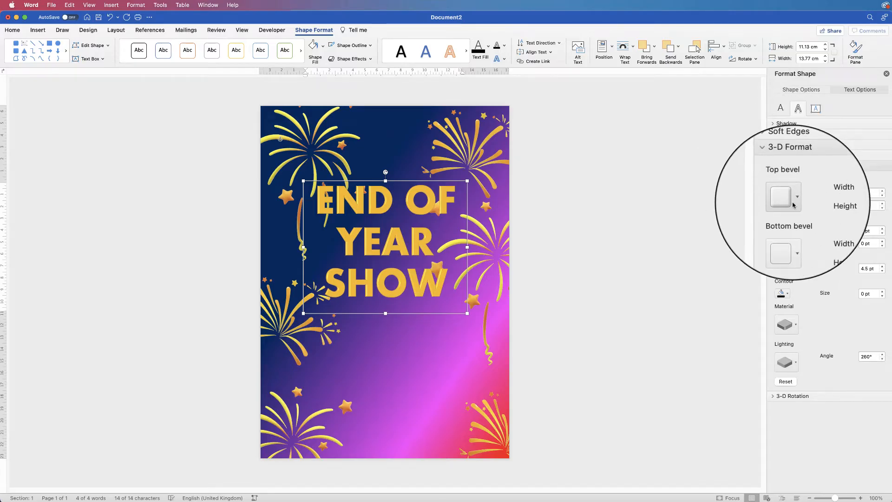
{"action": "left_click", "coordinate": [793, 200]}
{"action": "left_click", "coordinate": [805, 249]}
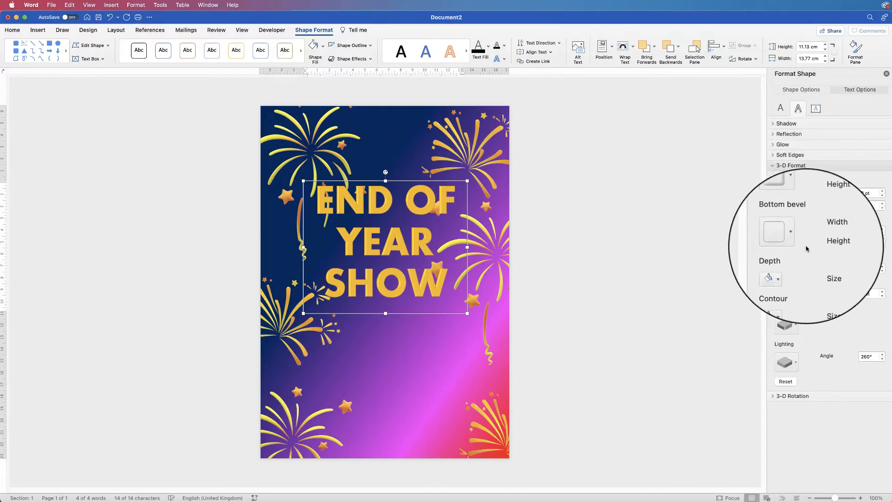
{"action": "left_click", "coordinate": [882, 191]}
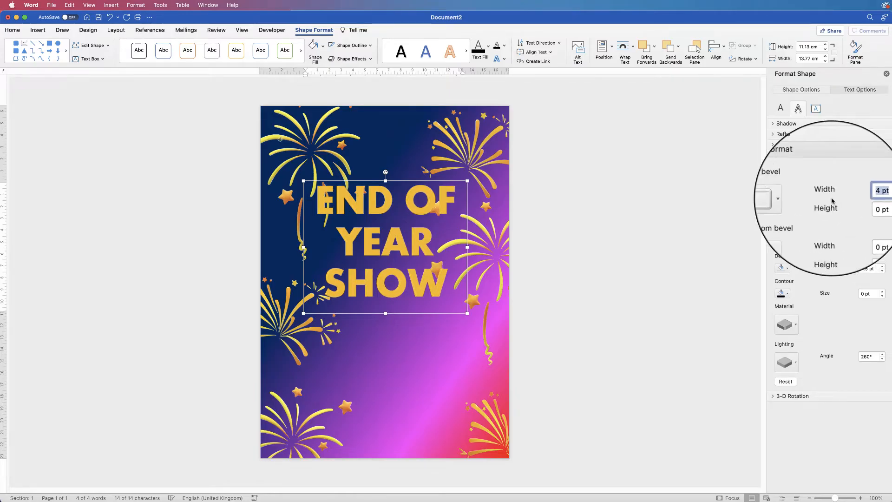
{"action": "left_click", "coordinate": [790, 198]}
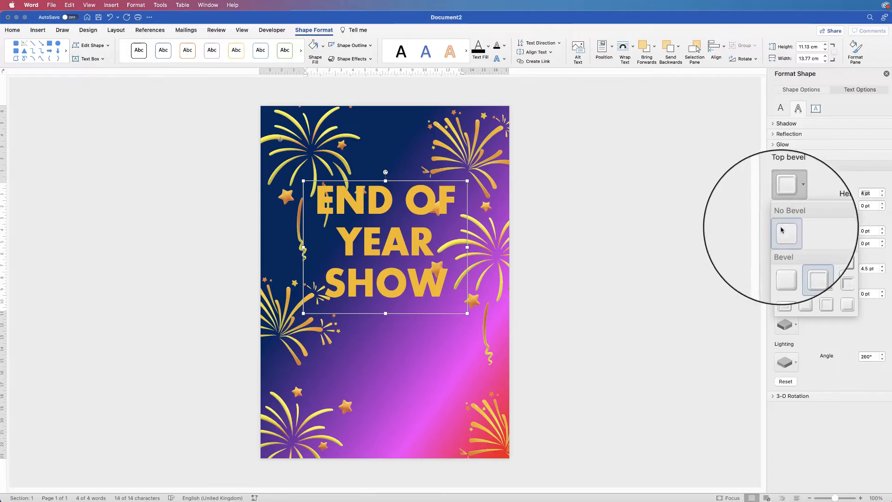
{"action": "left_click", "coordinate": [782, 263]}
{"action": "left_click", "coordinate": [388, 244]}
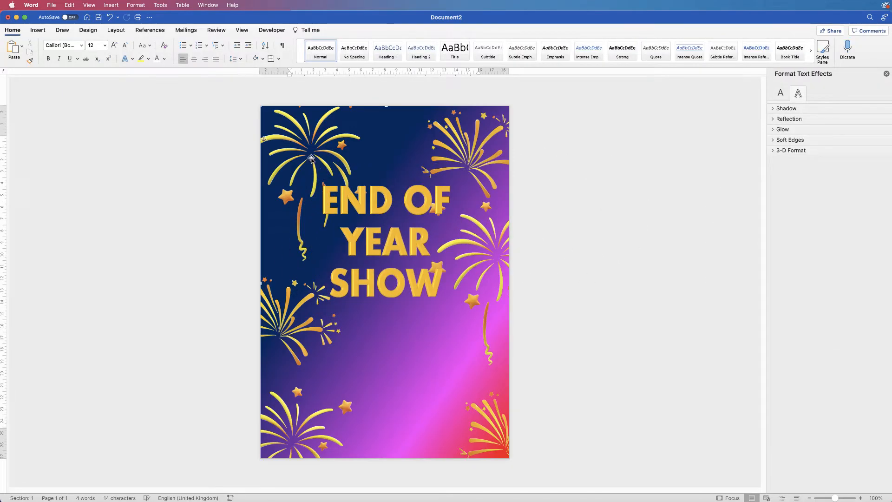
Step: Rotate the upper-left 3D firework slightly counterclockwise and reposition it in the page's upper-left corner, with its stars clear of the title
{"action": "left_click", "coordinate": [311, 158]}
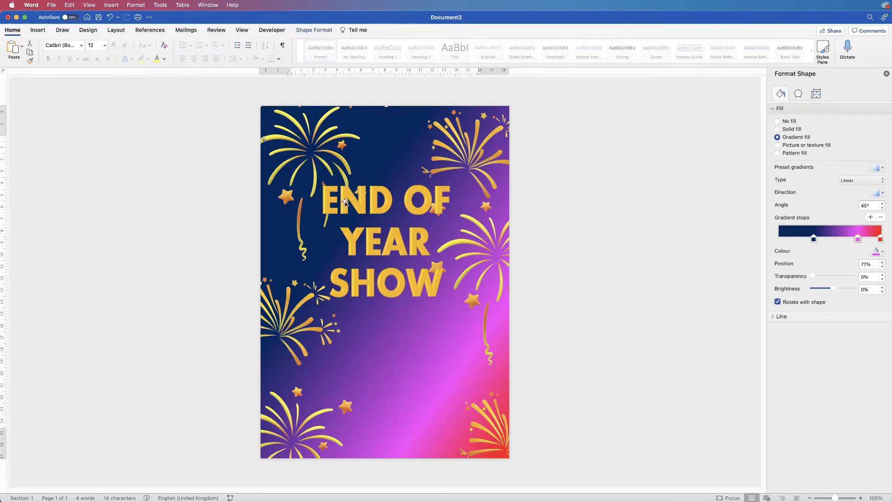
{"action": "left_click", "coordinate": [314, 175]}
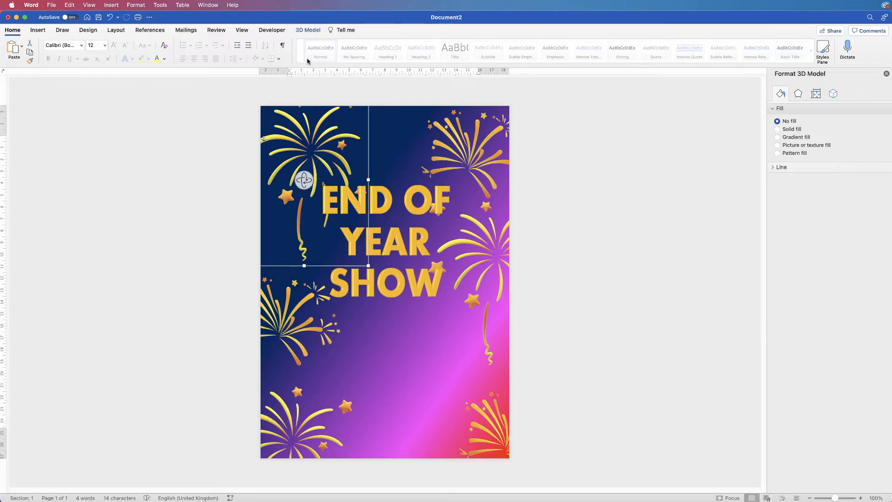
{"action": "left_click", "coordinate": [308, 30]}
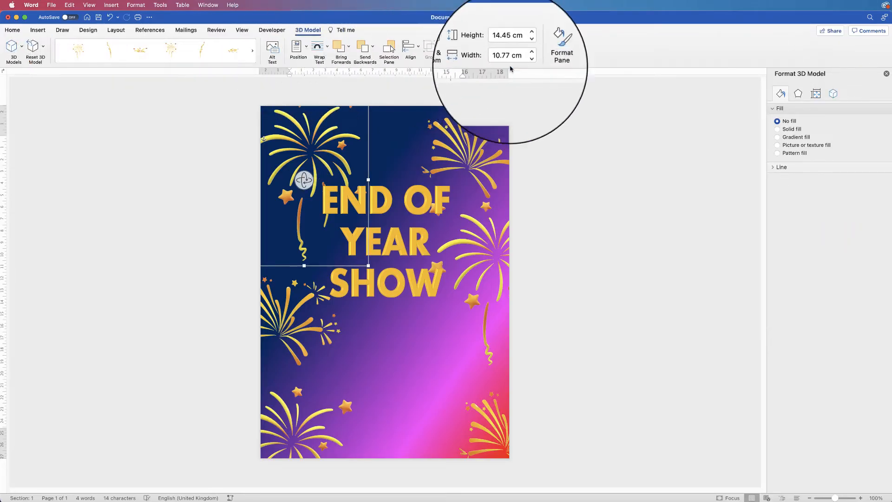
{"action": "left_click", "coordinate": [341, 49]}
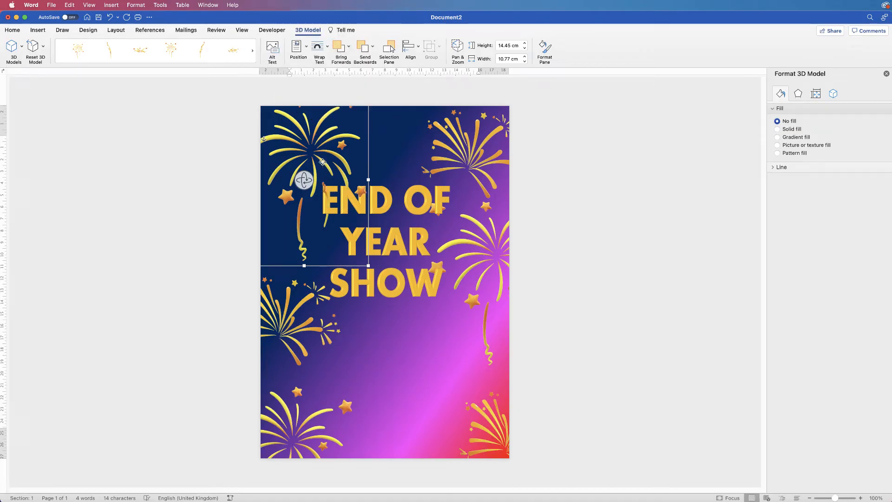
{"action": "left_click_drag", "start_coordinate": [322, 162], "coordinate": [329, 190]}
{"action": "left_click_drag", "start_coordinate": [308, 112], "coordinate": [295, 158]}
{"action": "key", "text": "super+z"}
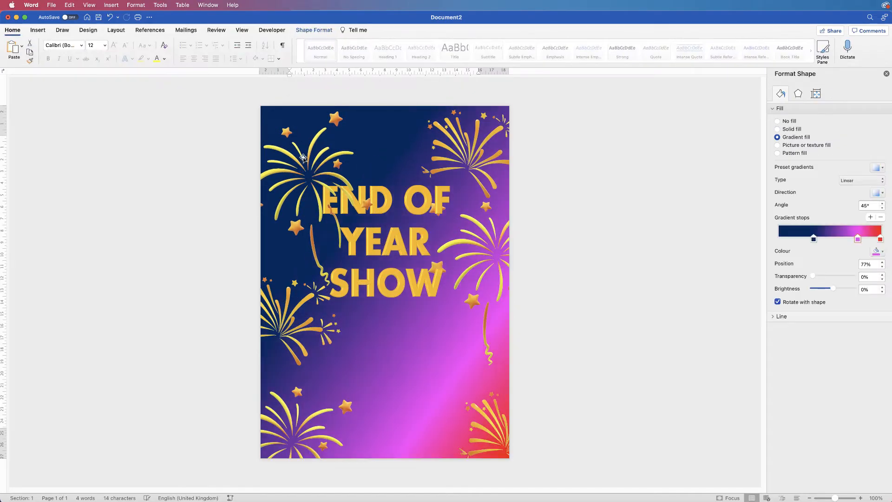
{"action": "left_click", "coordinate": [308, 158]}
{"action": "left_click_drag", "start_coordinate": [358, 137], "coordinate": [347, 109]}
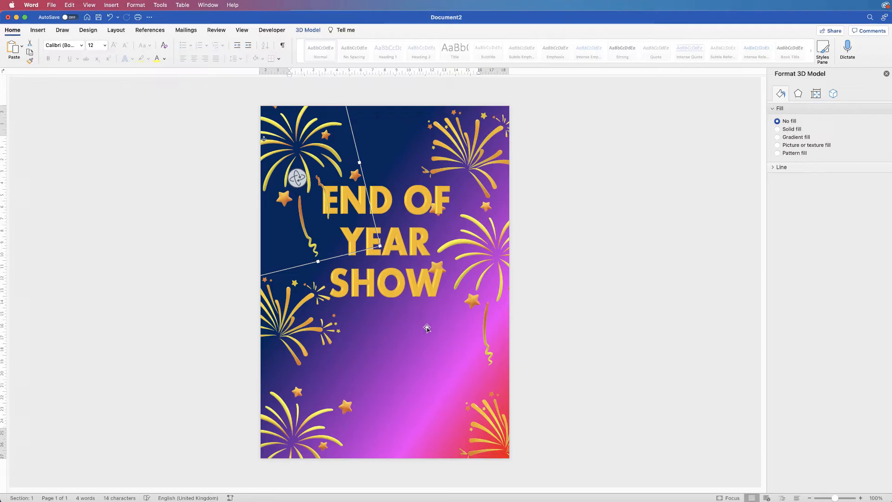
Step: Rotate the 3D firework beside the title on the page's right edge slightly clockwise
{"action": "left_click", "coordinate": [474, 265]}
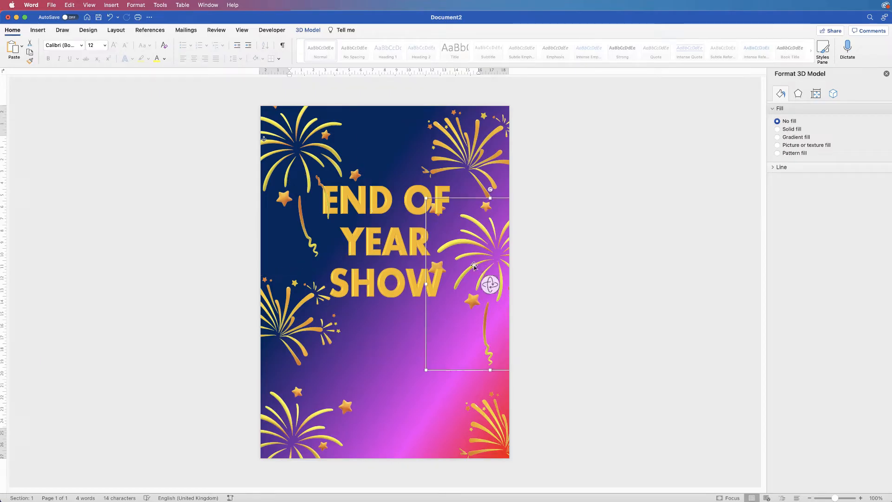
{"action": "left_click", "coordinate": [308, 30]}
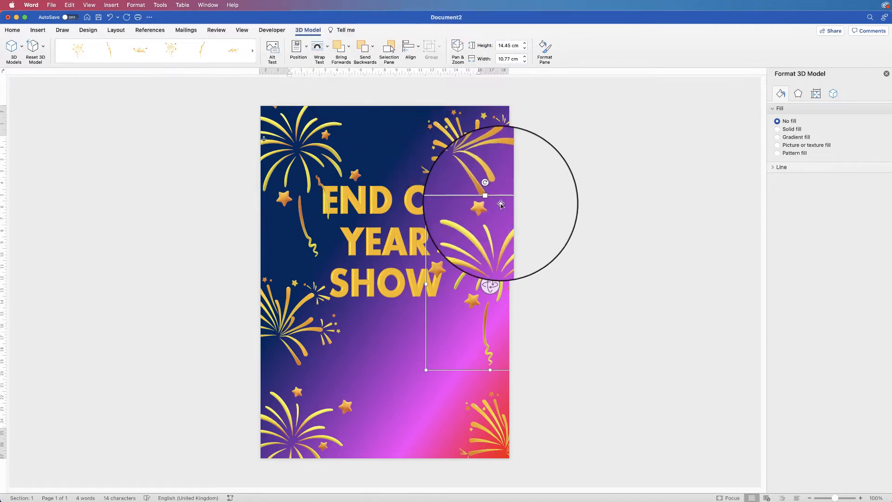
{"action": "left_click_drag", "start_coordinate": [491, 190], "coordinate": [522, 199]}
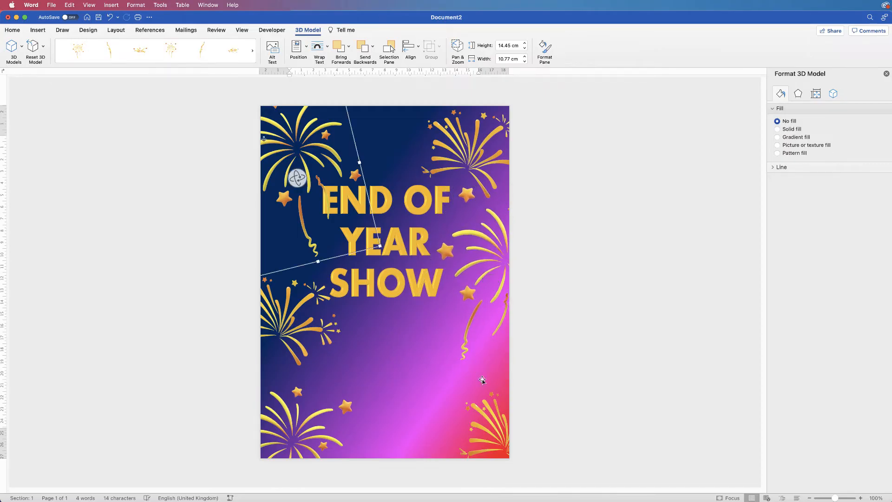
{"action": "left_click", "coordinate": [394, 347]}
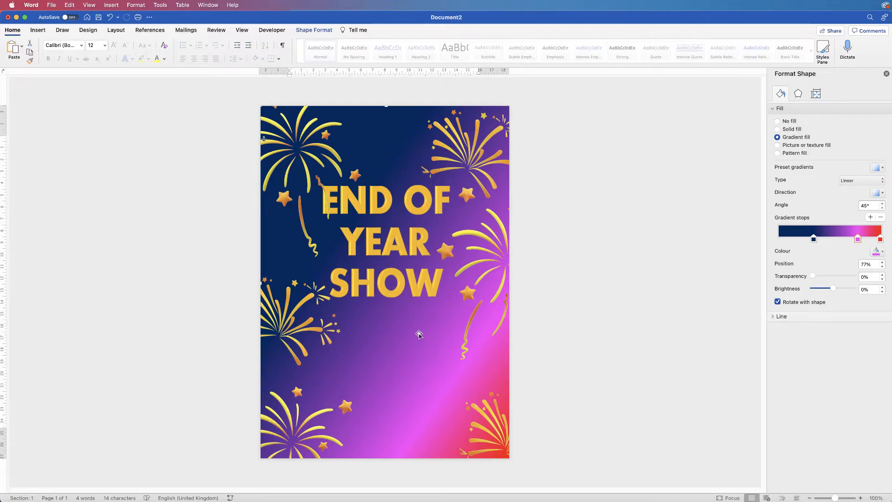
Step: Draw a text box below the title, enter OVERTON LAKE HIGH SCHOOL PRESENTS and resize the box to about 11.64 by 1.59 cm
{"action": "left_click", "coordinate": [38, 30]}
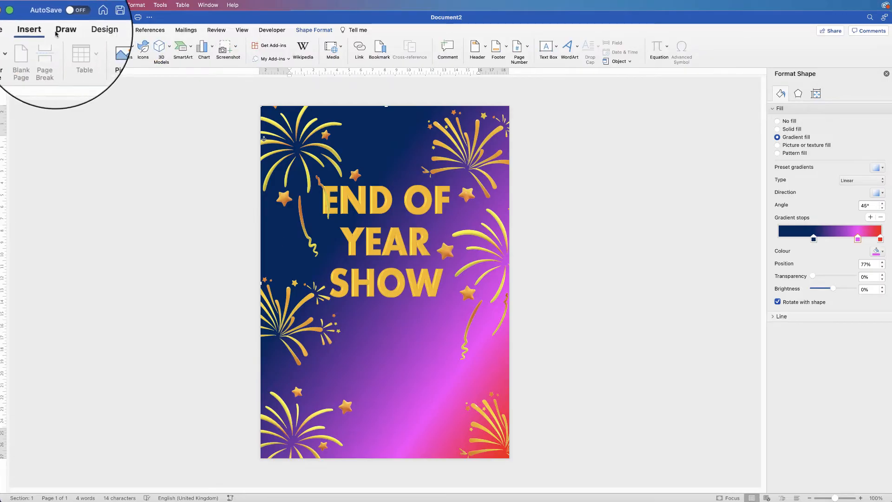
{"action": "left_click", "coordinate": [556, 46]}
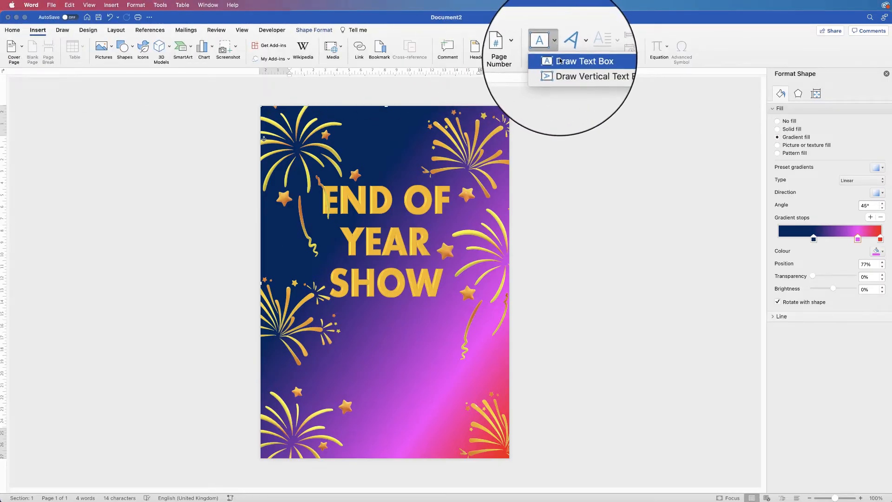
{"action": "left_click", "coordinate": [564, 58]}
{"action": "left_click_drag", "start_coordinate": [346, 317], "coordinate": [443, 362]}
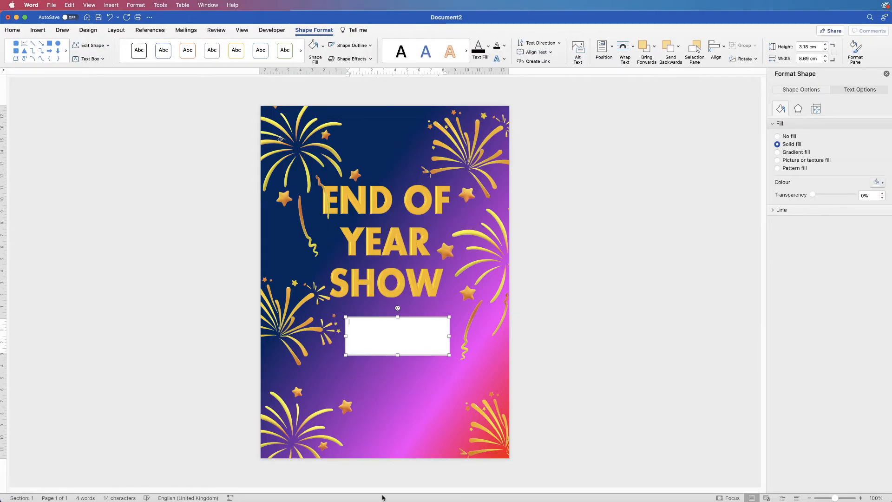
{"action": "left_click_drag", "start_coordinate": [429, 318], "coordinate": [409, 318]}
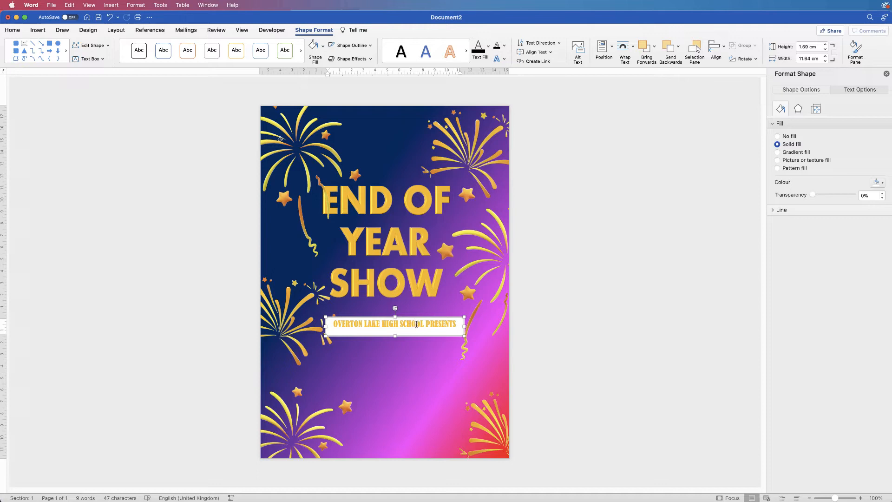
Step: Set the font colour of the OVERTON LAKE HIGH SCHOOL PRESENTS line to the gold standard colour
{"action": "triple_click", "coordinate": [416, 326]}
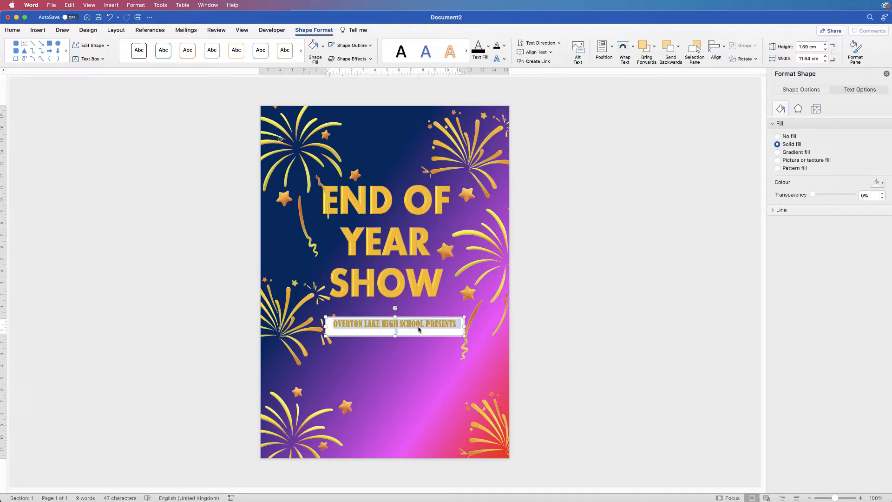
{"action": "left_click", "coordinate": [20, 31]}
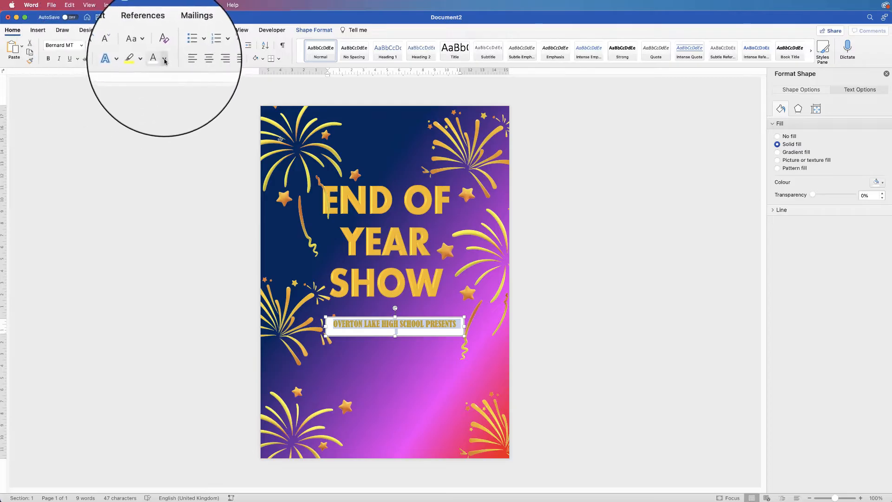
{"action": "left_click", "coordinate": [165, 60]}
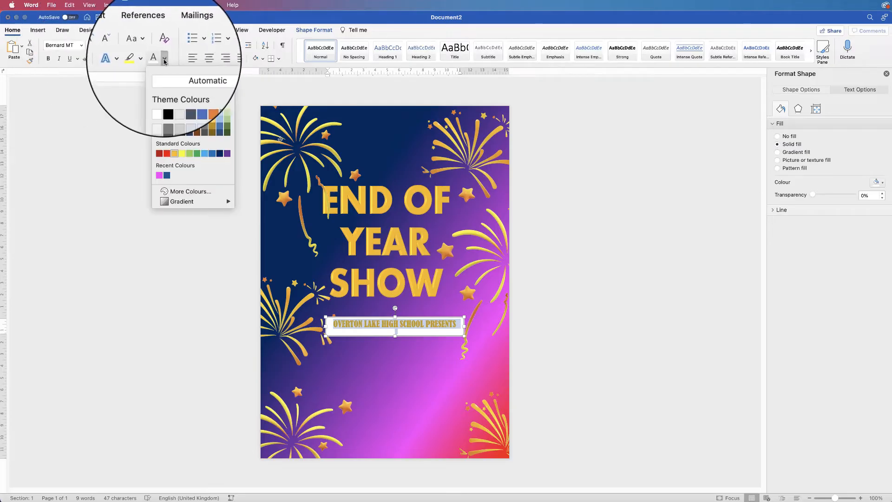
{"action": "left_click", "coordinate": [173, 154]}
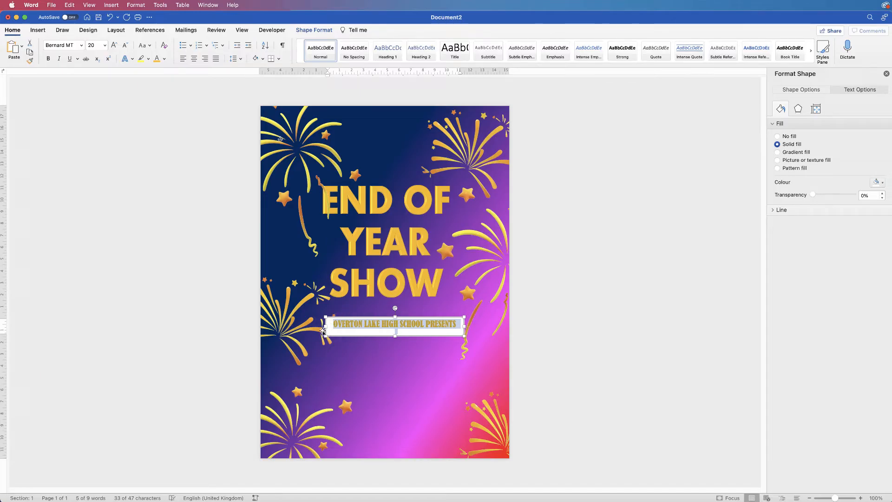
Step: Remove the fill and outline from the OVERTON LAKE HIGH SCHOOL PRESENTS text box
{"action": "left_click", "coordinate": [372, 331]}
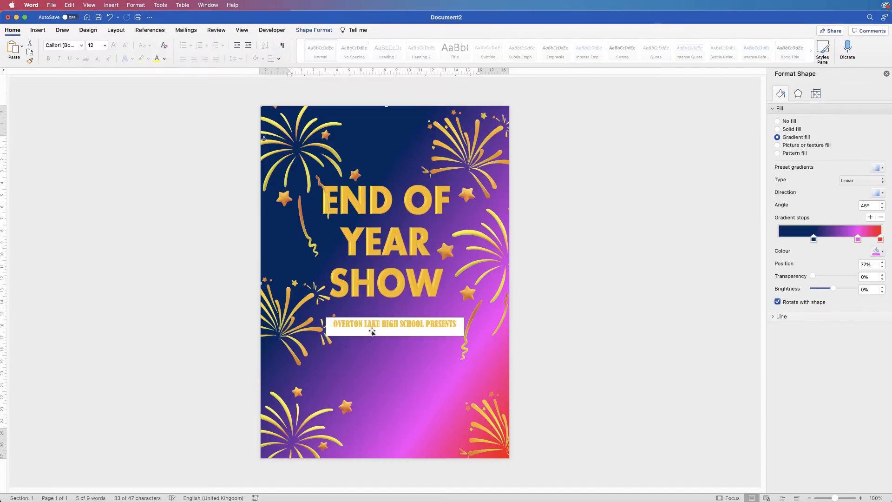
{"action": "left_click", "coordinate": [372, 329]}
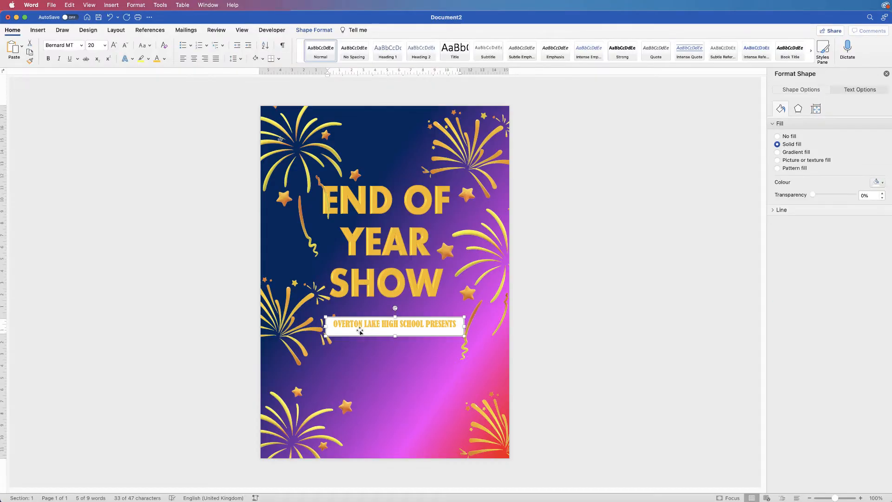
{"action": "left_click", "coordinate": [314, 30]}
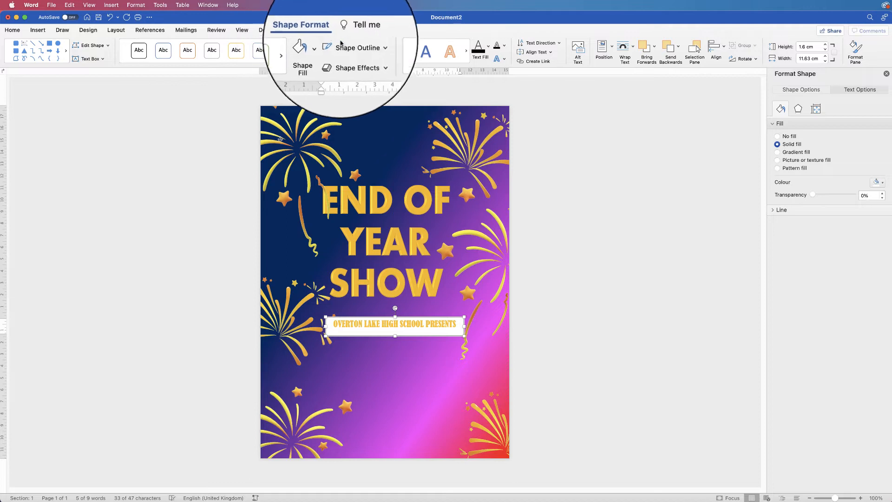
{"action": "left_click", "coordinate": [367, 46]}
{"action": "left_click", "coordinate": [362, 61]}
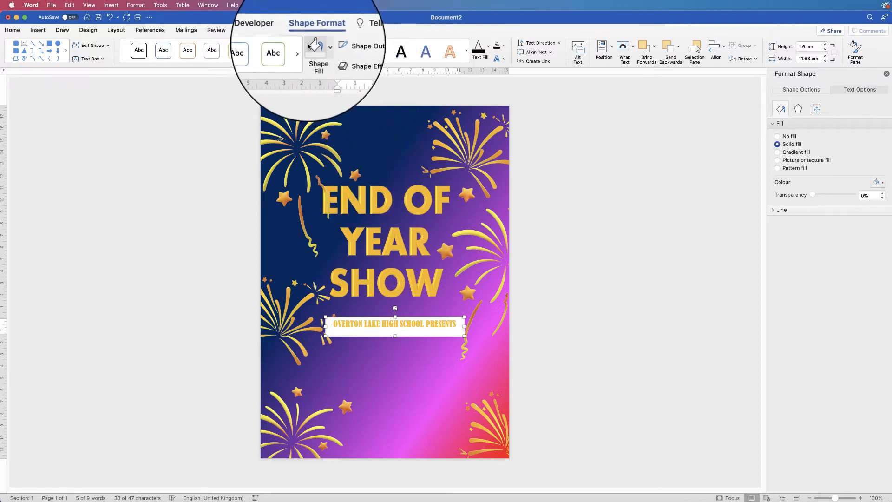
{"action": "left_click", "coordinate": [323, 48]}
{"action": "left_click", "coordinate": [353, 73]}
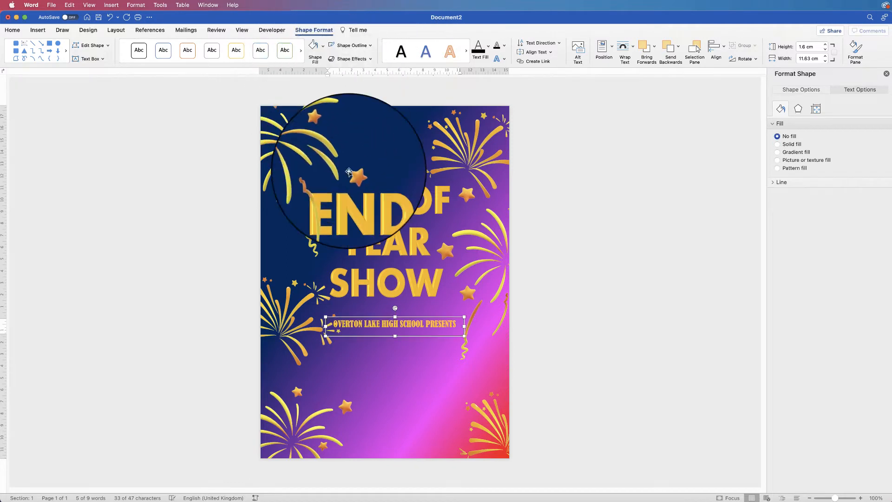
{"action": "left_click", "coordinate": [394, 354]}
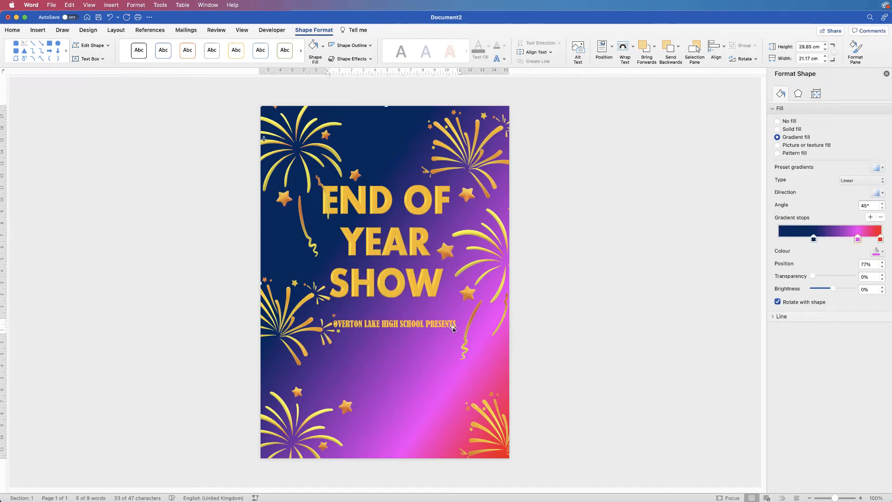
Step: Move the school presents text box further below the title and enlarge its text to 22 pt in a box wide enough for one line
{"action": "mouse_move", "coordinate": [394, 322]}
{"action": "left_mouse_down"}
{"action": "mouse_move", "coordinate": [391, 360]}
{"action": "mouse_move", "coordinate": [389, 340]}
{"action": "left_mouse_up"}
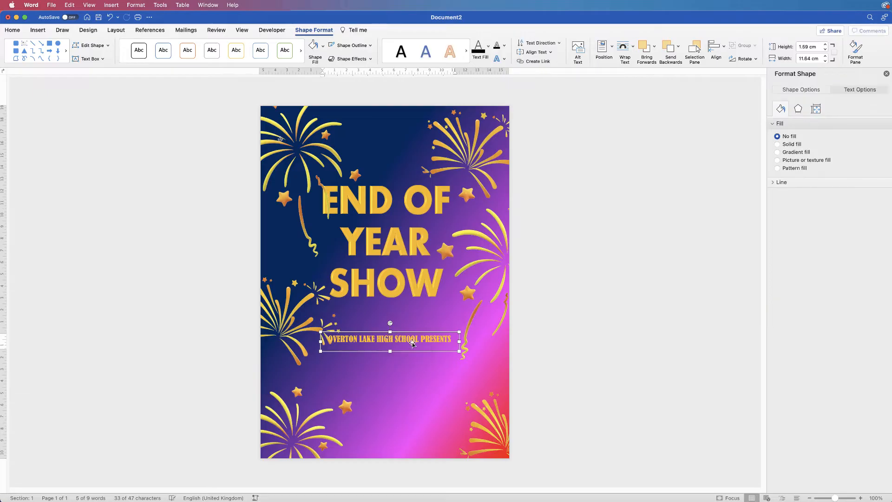
{"action": "left_click", "coordinate": [12, 29]}
{"action": "left_click", "coordinate": [114, 45]}
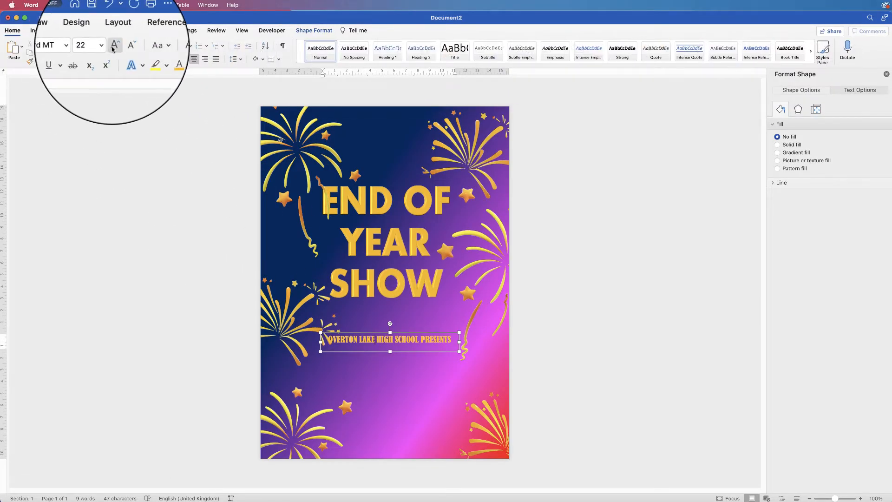
{"action": "key", "text": "super+a"}
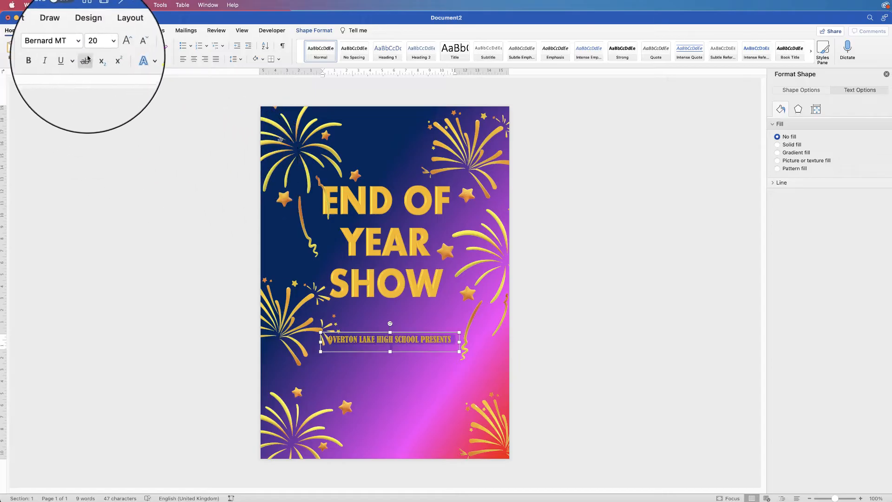
{"action": "left_click", "coordinate": [114, 45]}
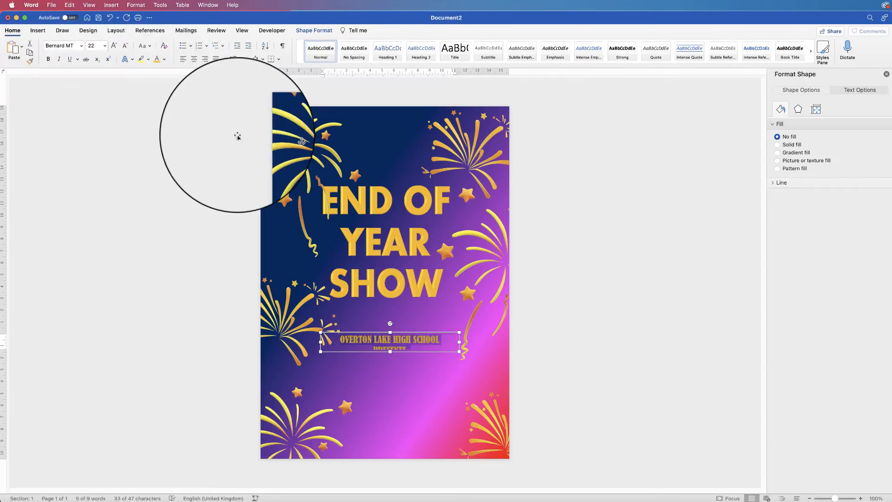
{"action": "left_click_drag", "start_coordinate": [459, 342], "coordinate": [418, 342]}
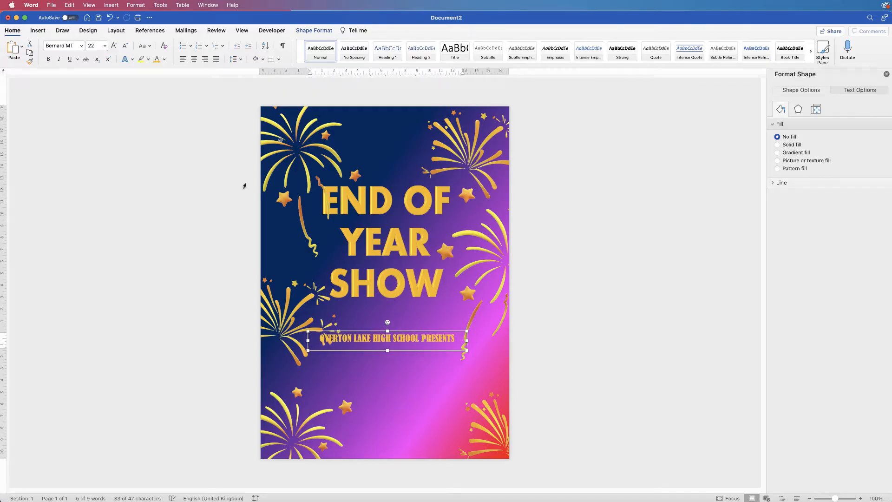
Step: Enlarge the school presents text to 26 pt, widening the box to keep it on one line and shifting it slightly down
{"action": "left_click", "coordinate": [113, 45]}
{"action": "left_click", "coordinate": [114, 46]}
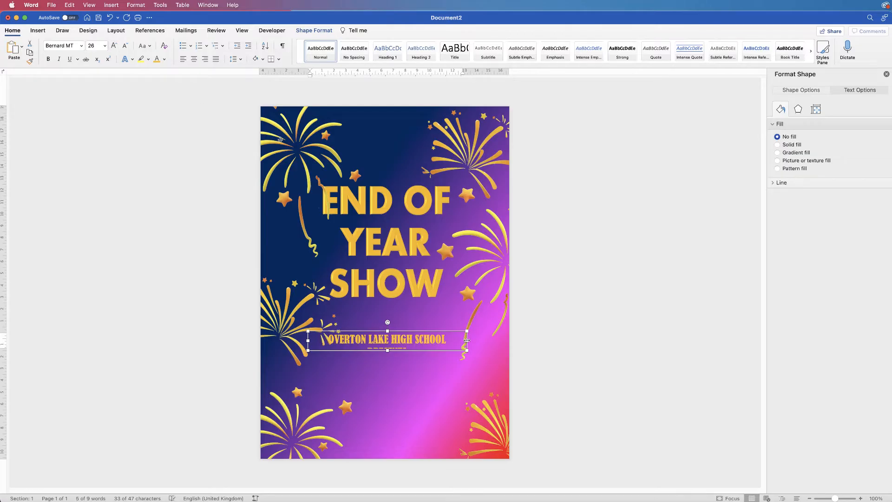
{"action": "left_click_drag", "start_coordinate": [466, 340], "coordinate": [480, 339]}
{"action": "left_click_drag", "start_coordinate": [416, 342], "coordinate": [409, 346]}
Step: Rotate the 3D firework on the page's left edge beside SHOW counterclockwise, clear of the school presents line, and turn it slightly in 3D
{"action": "left_click", "coordinate": [284, 305]}
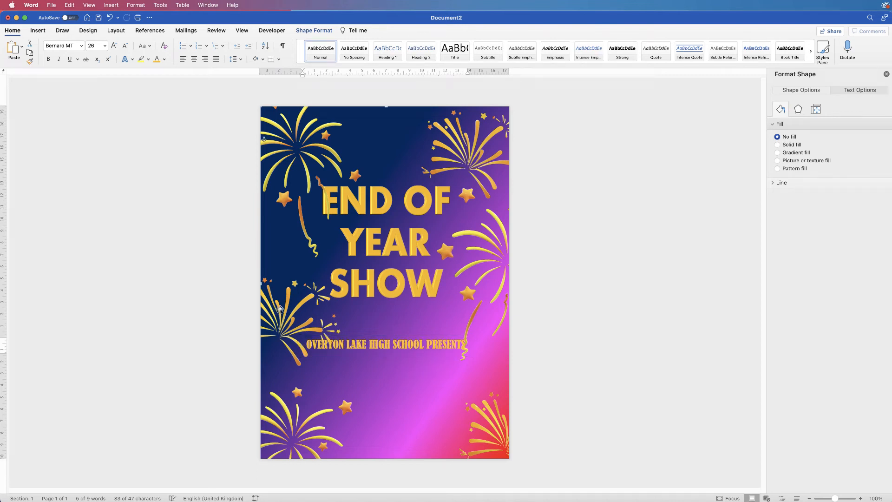
{"action": "left_click", "coordinate": [287, 299]}
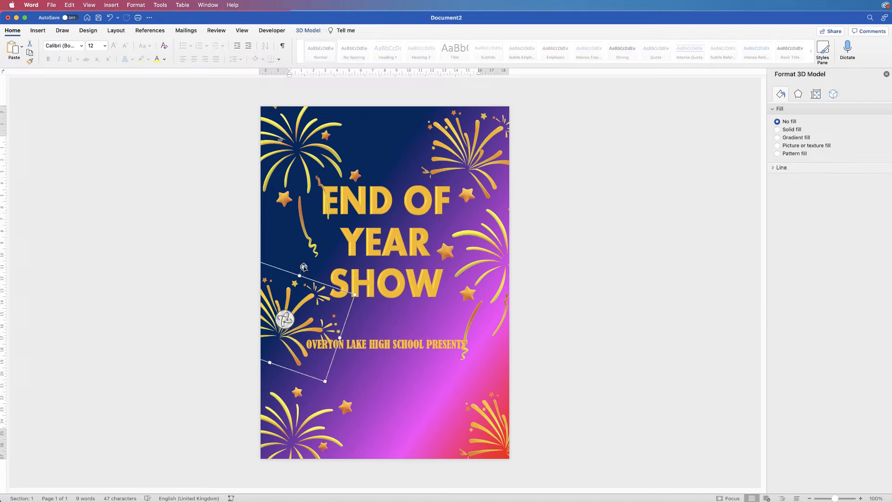
{"action": "left_click_drag", "start_coordinate": [302, 267], "coordinate": [261, 280]}
{"action": "left_click_drag", "start_coordinate": [284, 317], "coordinate": [301, 308]}
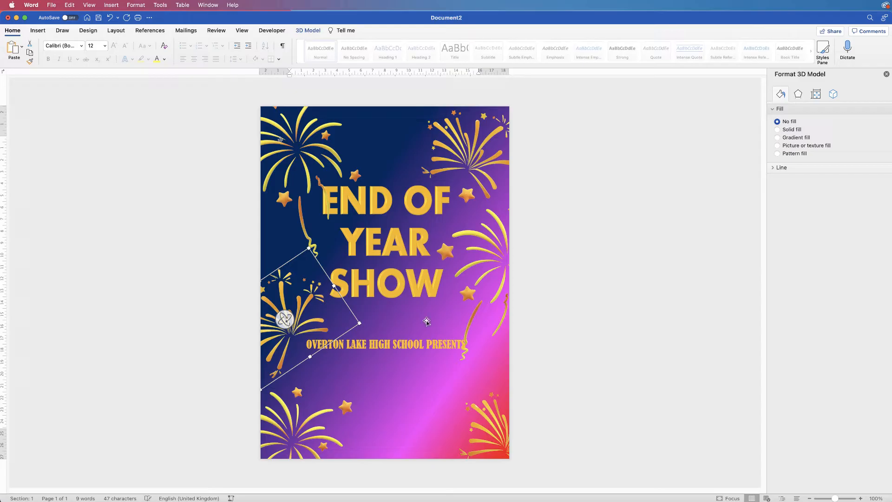
{"action": "left_click", "coordinate": [411, 364]}
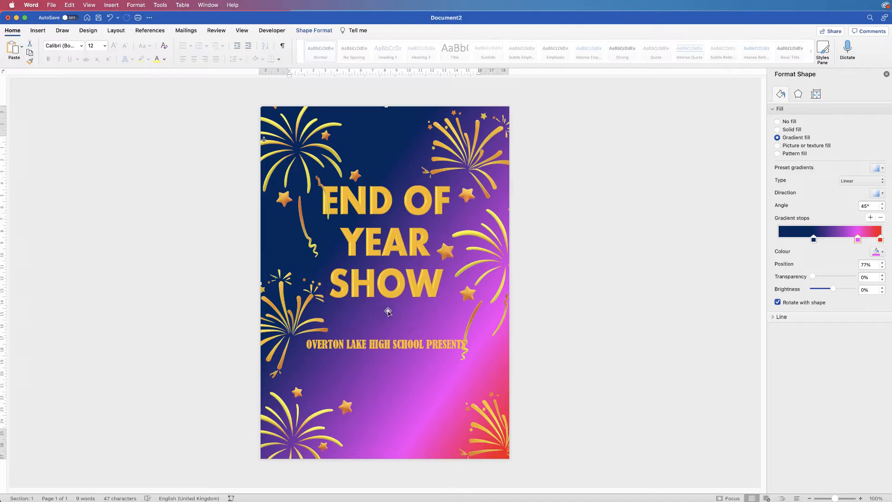
Step: Draw a thin, flat oval about 8.3 cm wide and 0.3 cm high just below the word SHOW
{"action": "left_click", "coordinate": [31, 33]}
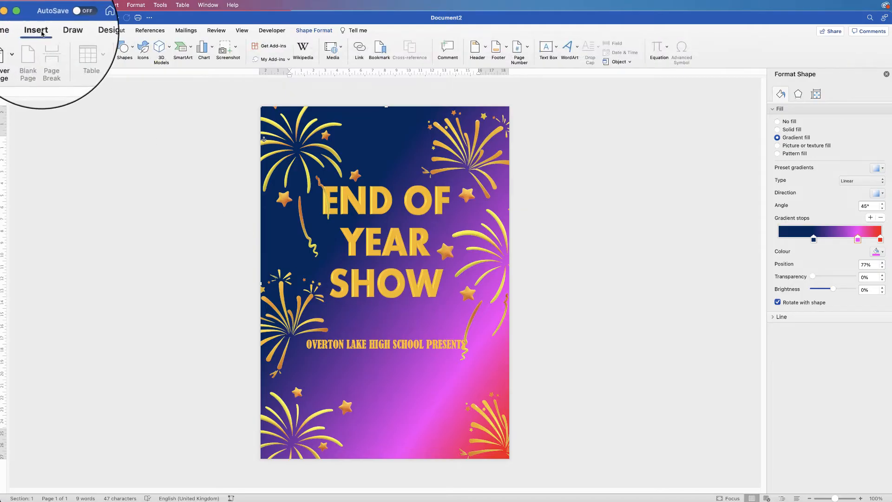
{"action": "left_click", "coordinate": [133, 47]}
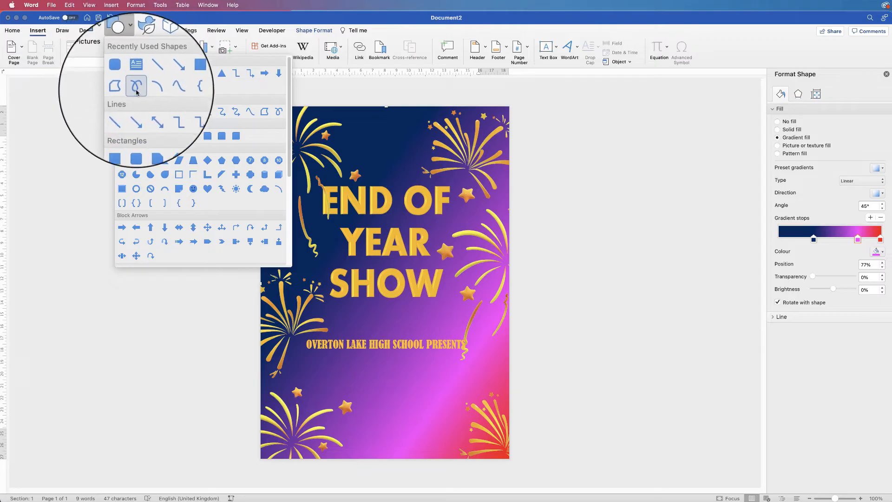
{"action": "left_click", "coordinate": [136, 161]}
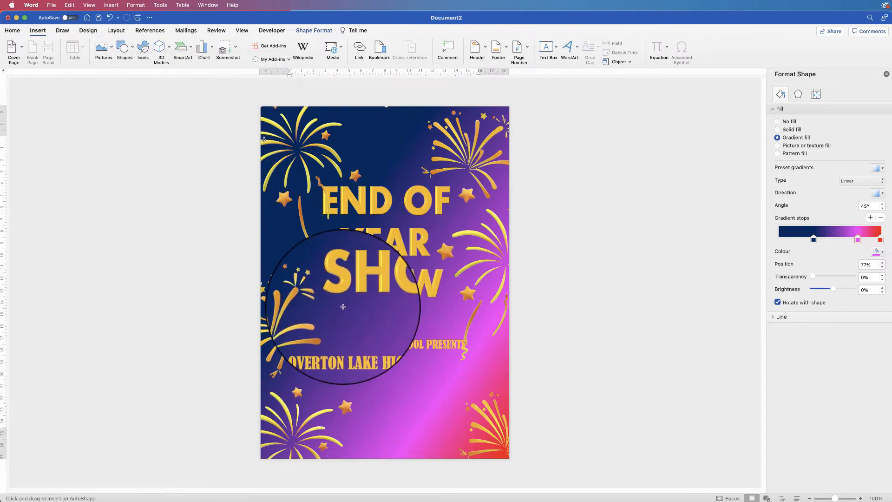
{"action": "left_click_drag", "start_coordinate": [340, 307], "coordinate": [432, 309]}
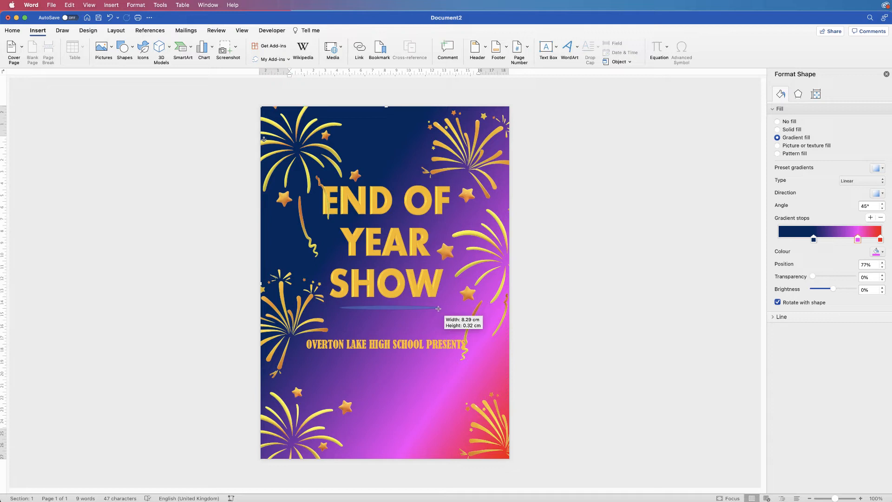
{"action": "left_click_drag", "start_coordinate": [428, 330], "coordinate": [430, 329]}
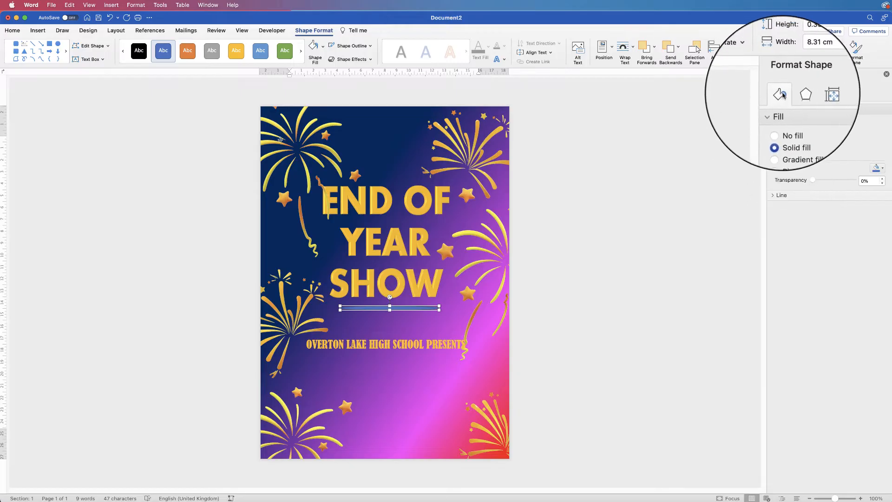
Step: Give the thin oval below the title a solid grey fill and no outline
{"action": "left_click", "coordinate": [875, 167]}
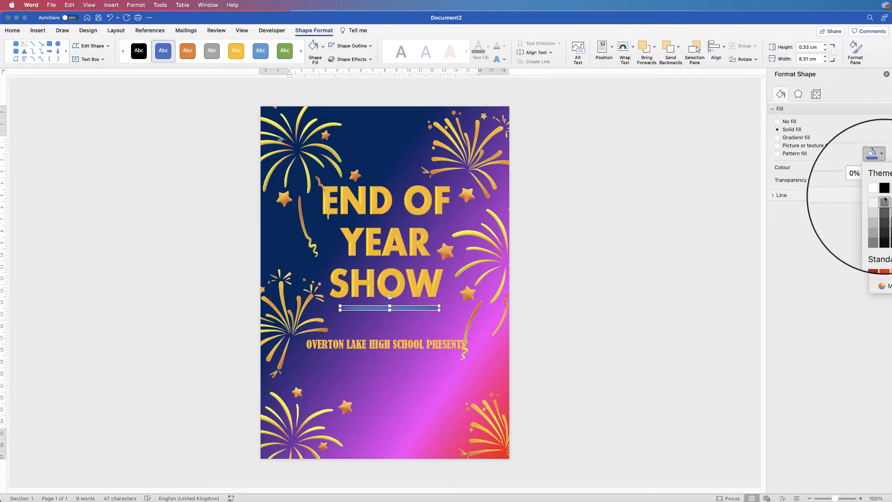
{"action": "left_click", "coordinate": [877, 222]}
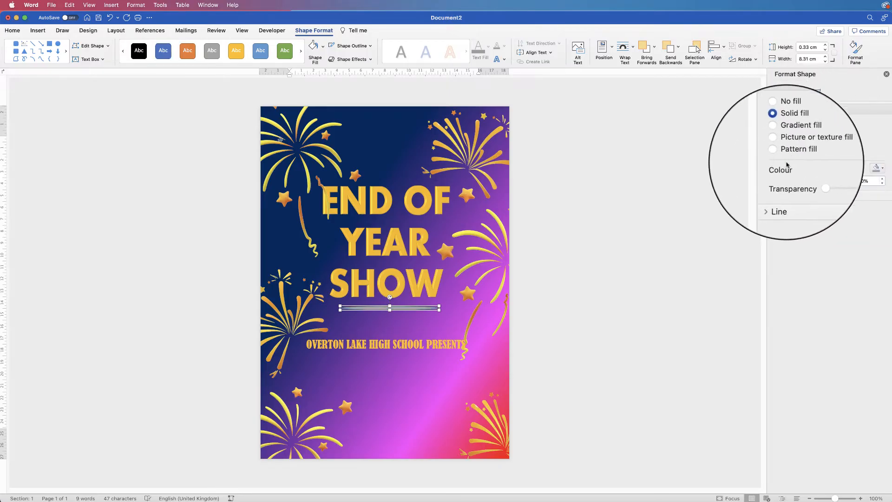
{"action": "left_click", "coordinate": [775, 195]}
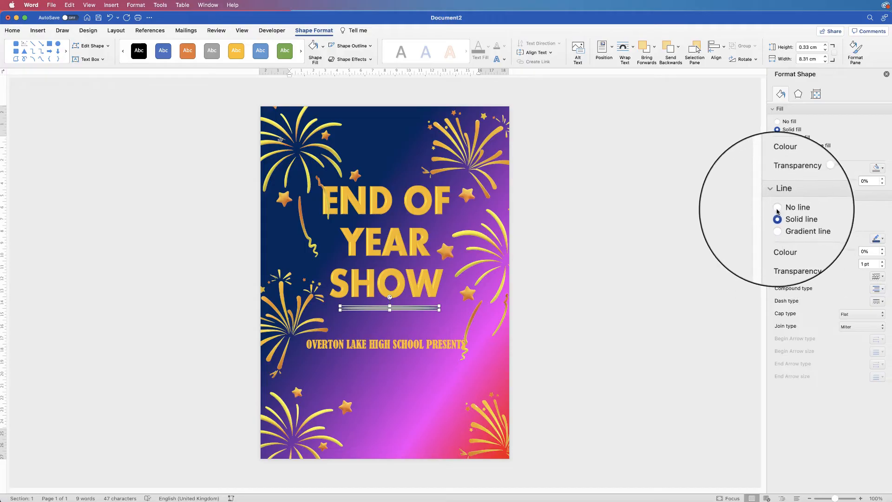
{"action": "left_click", "coordinate": [784, 209]}
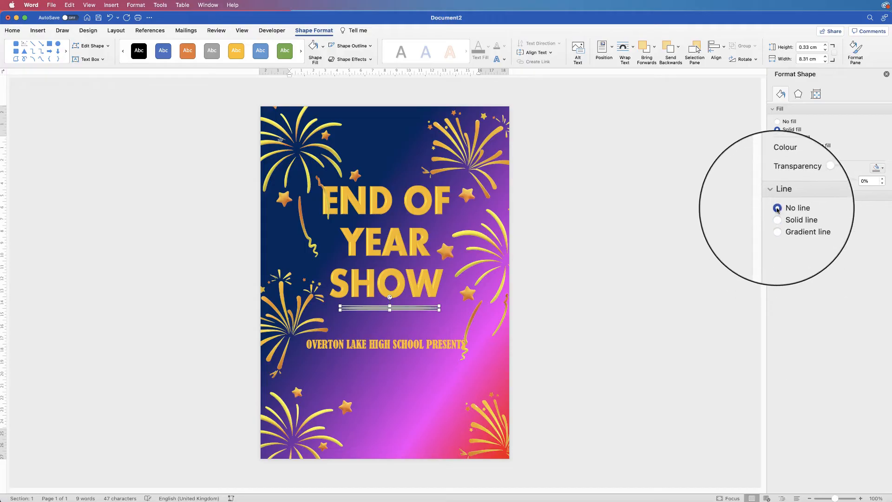
Step: Add an outer shadow preset with a 90° angle to the thin oval and set the shadow blur to 10 pt
{"action": "left_click", "coordinate": [798, 96]}
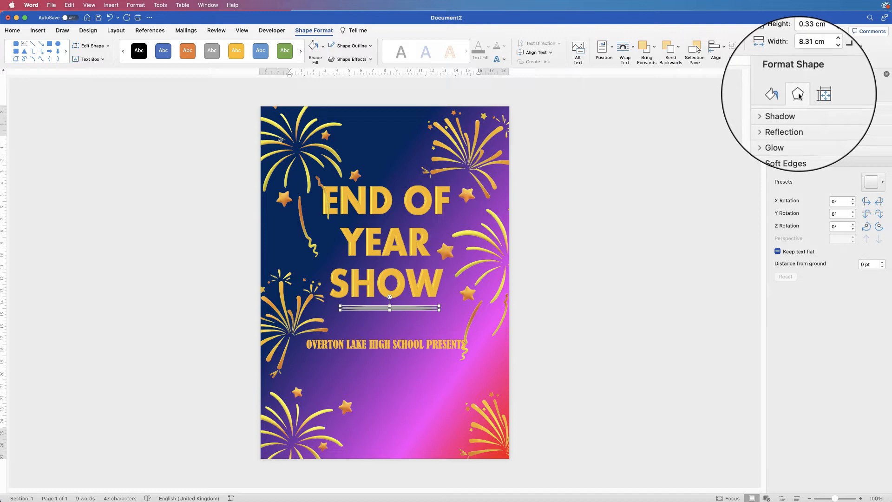
{"action": "left_click", "coordinate": [785, 109]}
{"action": "left_click", "coordinate": [883, 125]}
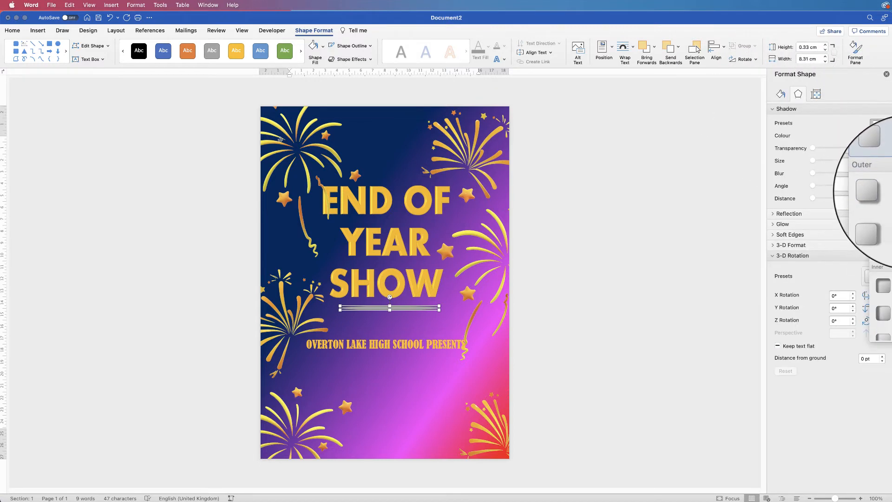
{"action": "left_click", "coordinate": [891, 192]}
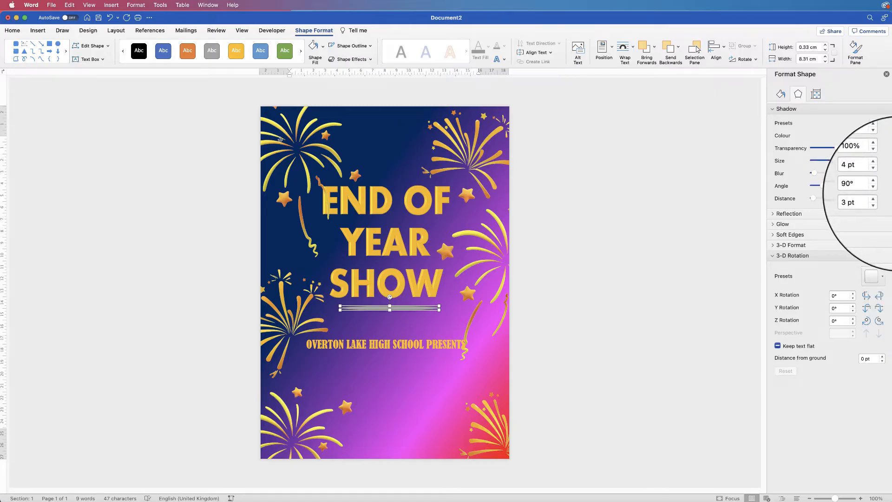
{"action": "left_click", "coordinate": [391, 371]}
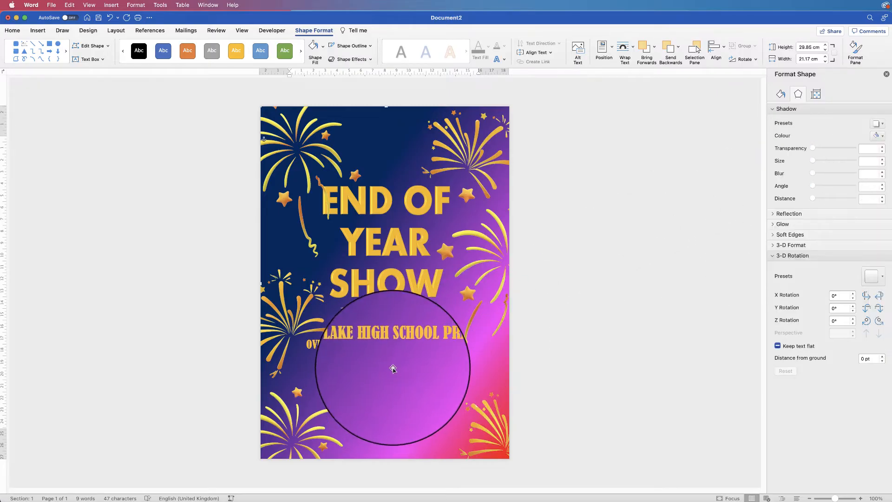
{"action": "left_click", "coordinate": [388, 310]}
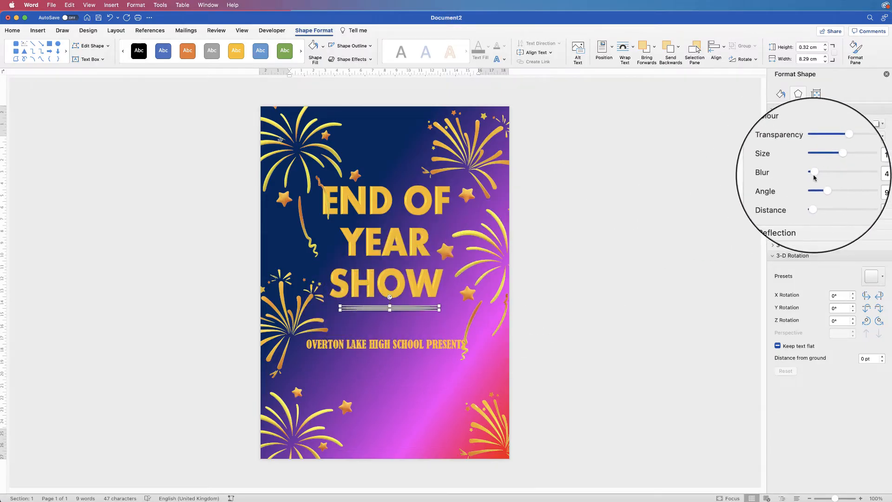
{"action": "left_click_drag", "start_coordinate": [812, 175], "coordinate": [820, 171]}
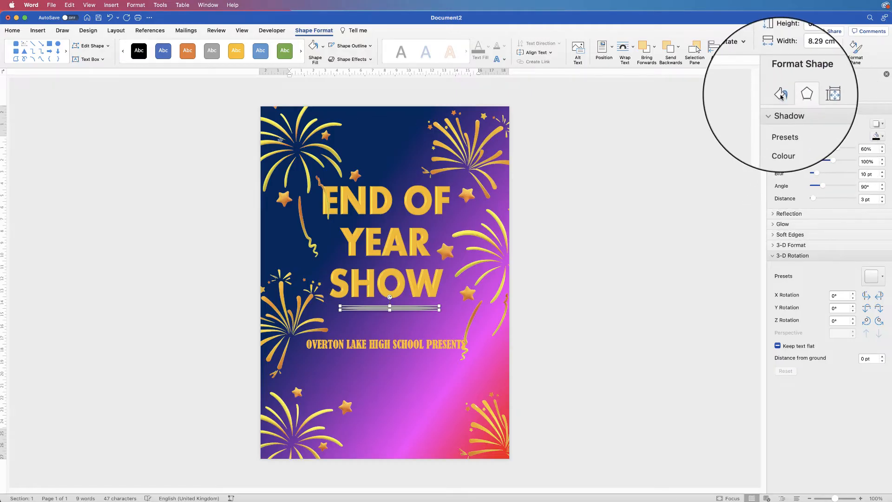
Step: Apply a soft edges preset to the thin oval and reduce the soft edge size to its minimum
{"action": "left_click", "coordinate": [773, 236]}
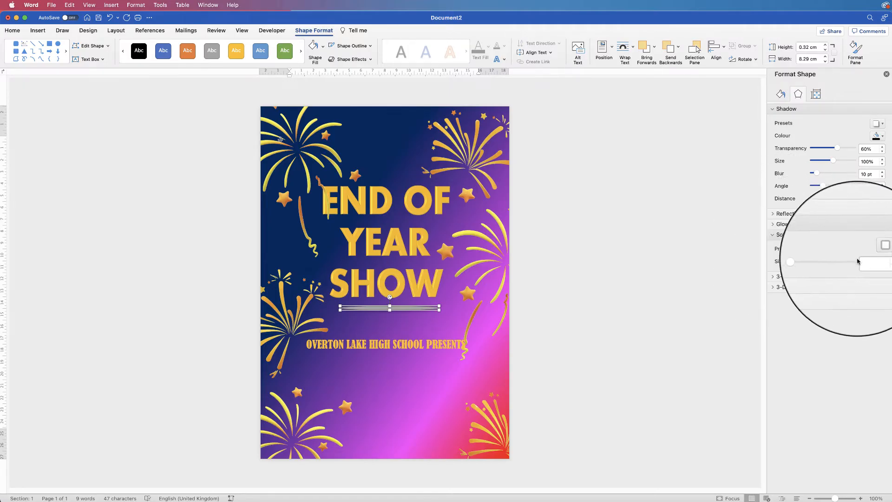
{"action": "left_click", "coordinate": [884, 251]}
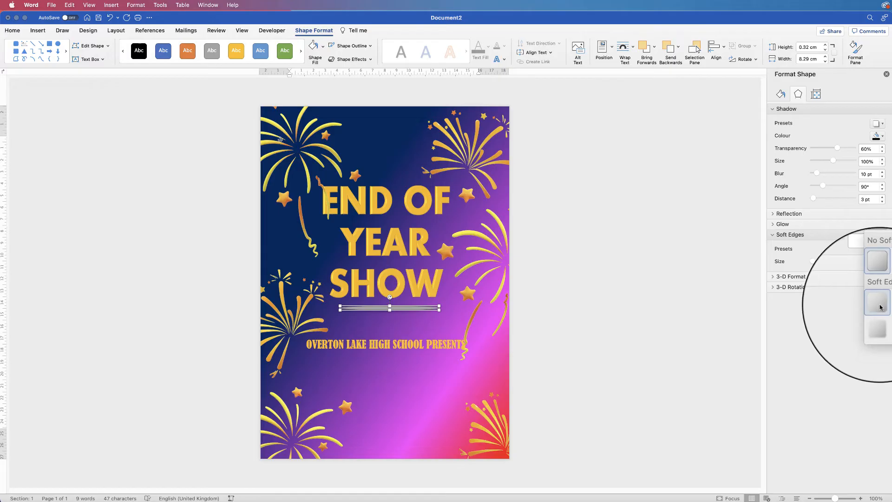
{"action": "left_click", "coordinate": [877, 314]}
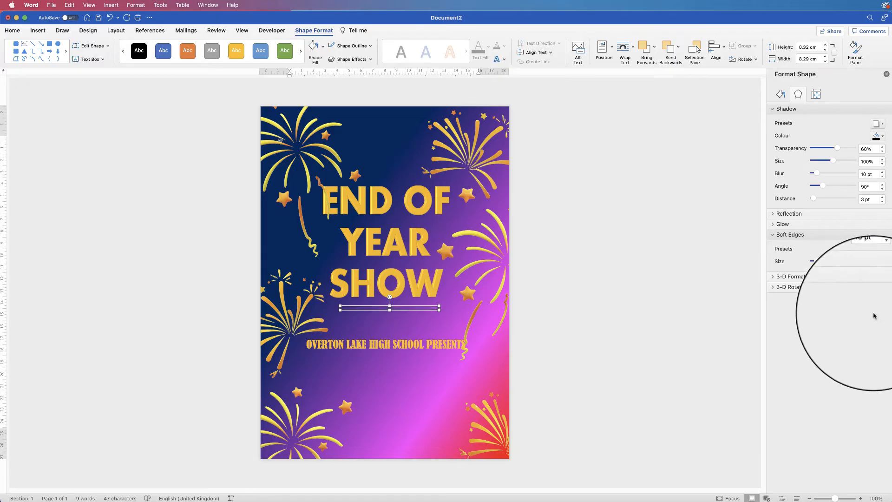
{"action": "left_click_drag", "start_coordinate": [821, 263], "coordinate": [809, 262]}
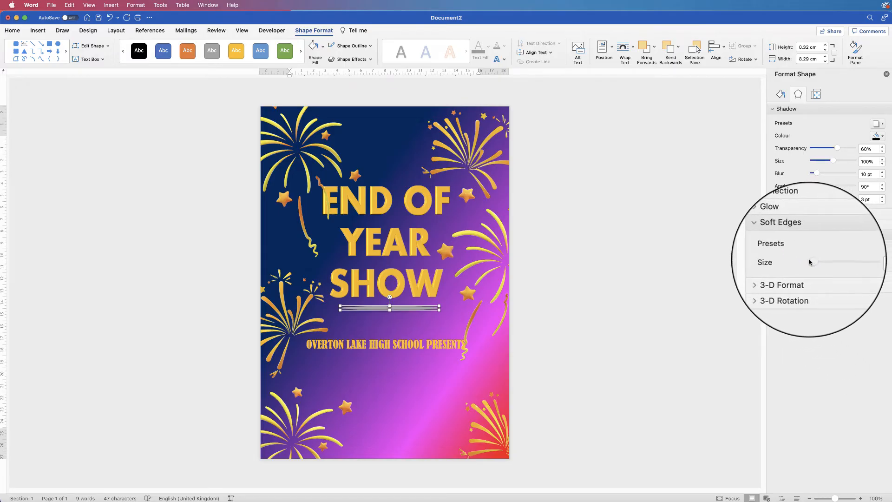
Step: Set the thin oval's soft edge size to 1 pt and enlarge the oval to about 9.5 cm wide and 0.64 cm high
{"action": "left_click", "coordinate": [882, 259]}
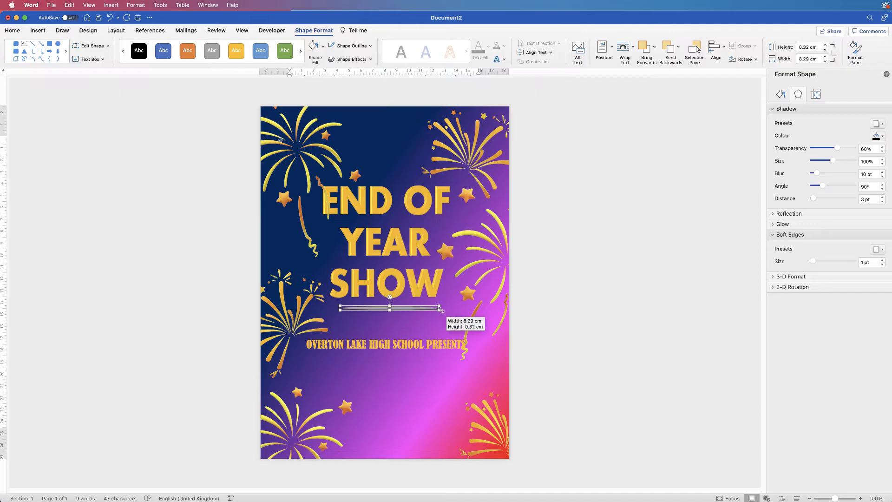
{"action": "left_click_drag", "start_coordinate": [444, 309], "coordinate": [449, 311]}
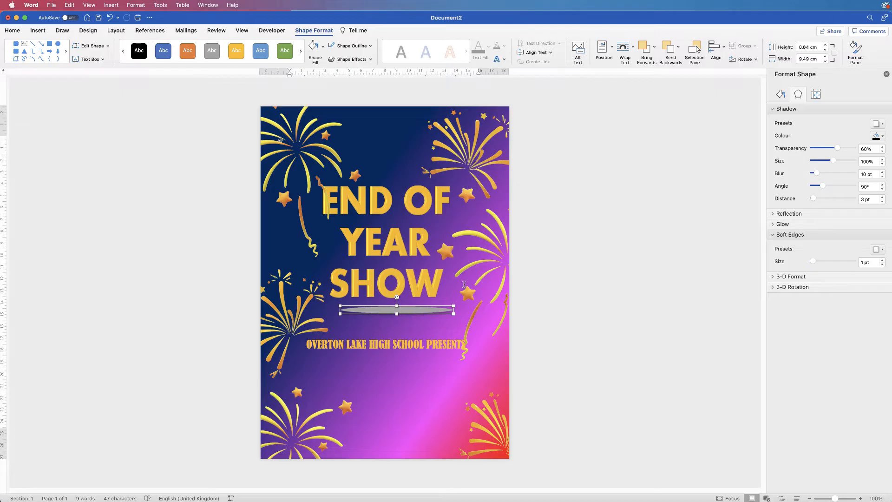
Step: Change the solid fill of the oval below the title to a darker theme grey
{"action": "left_click", "coordinate": [781, 94]}
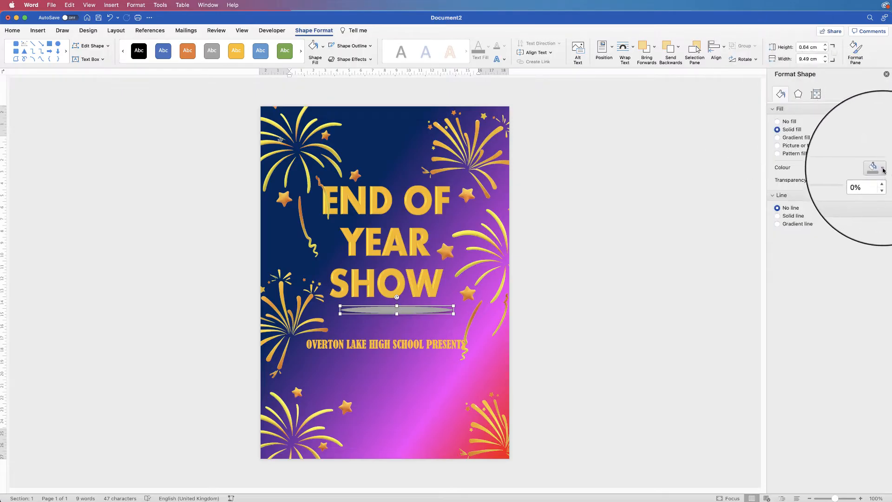
{"action": "left_click", "coordinate": [883, 170]}
{"action": "left_click", "coordinate": [884, 203]}
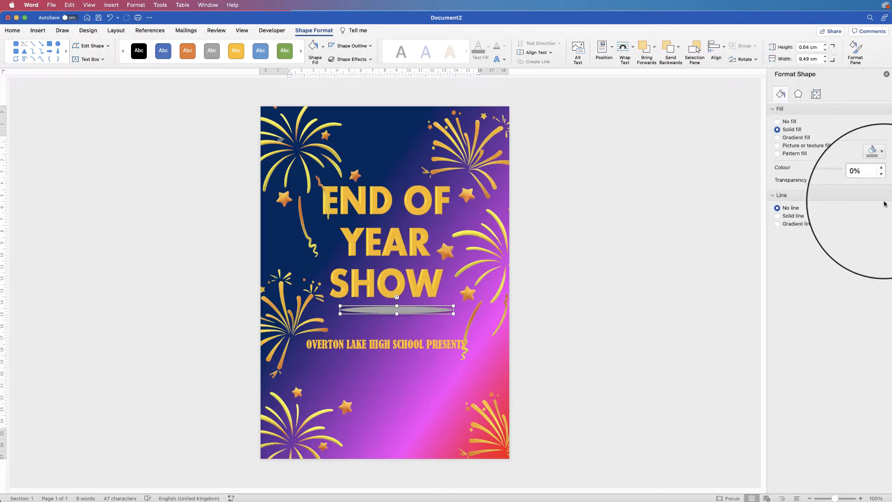
{"action": "left_click", "coordinate": [883, 170]}
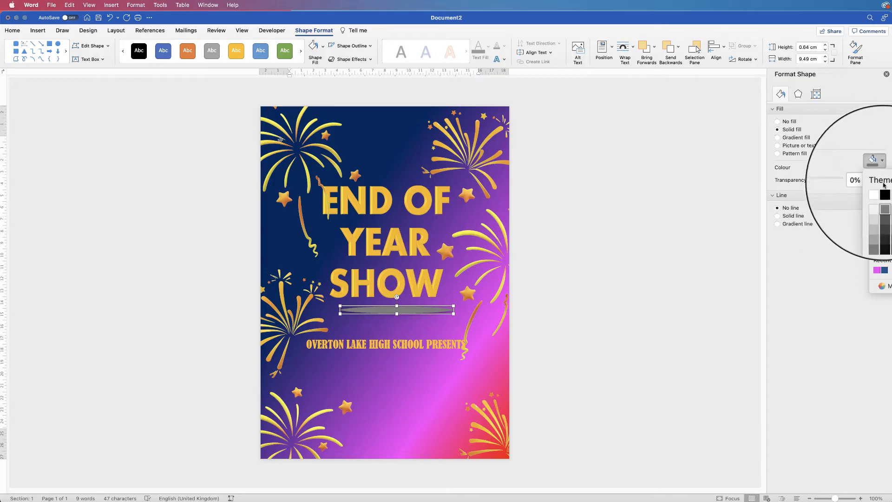
{"action": "left_click", "coordinate": [884, 208]}
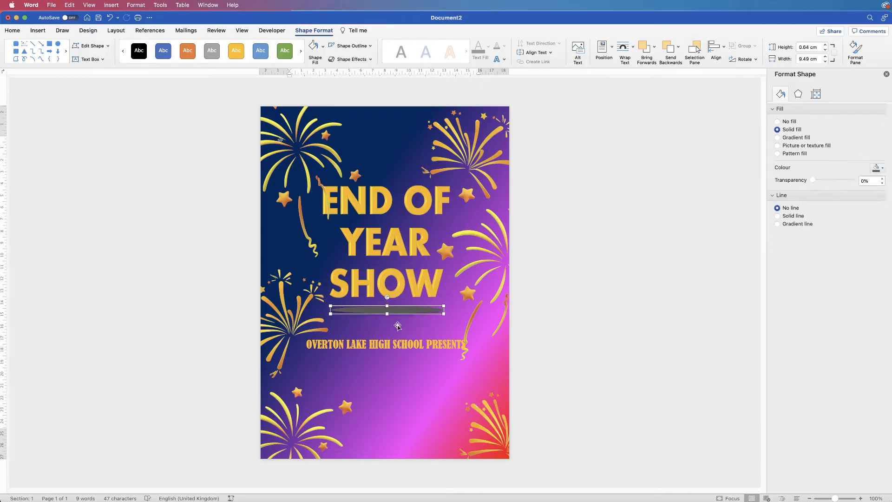
Step: Reposition the dark grey oval beneath the word SHOW and flatten it to about 0.32 cm high
{"action": "left_click", "coordinate": [398, 326]}
{"action": "left_click", "coordinate": [388, 310]}
{"action": "left_click_drag", "start_coordinate": [386, 312], "coordinate": [386, 309]}
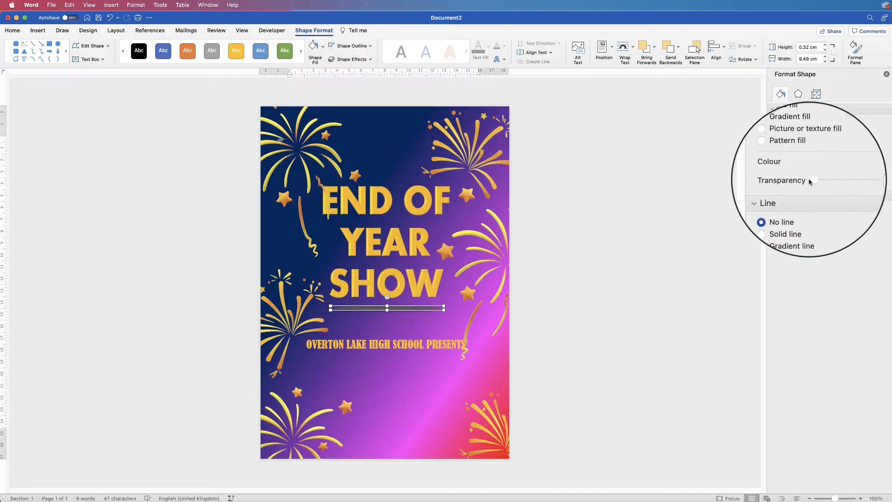
Step: Set the oval's fill transparency to 43% and adjust its height to about 0.64 cm, close under SHOW
{"action": "mouse_move", "coordinate": [813, 179]}
{"action": "left_mouse_down"}
{"action": "mouse_move", "coordinate": [828, 180]}
{"action": "mouse_move", "coordinate": [820, 182]}
{"action": "left_mouse_up"}
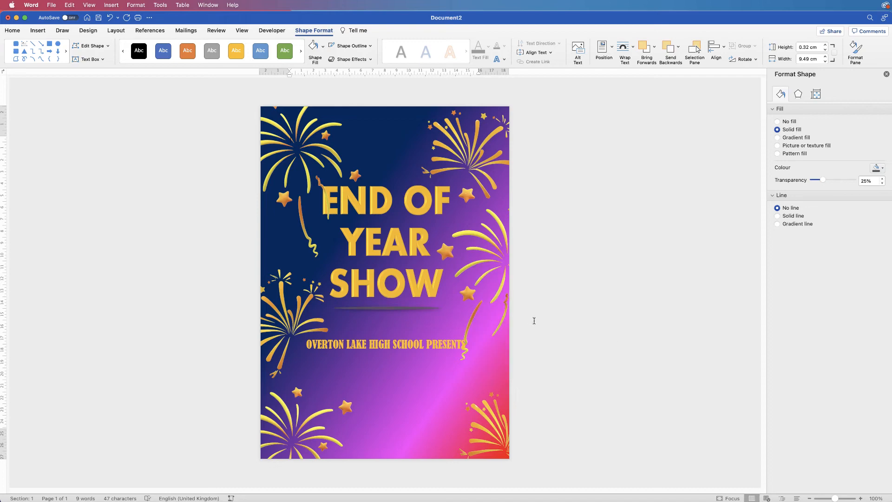
{"action": "left_click_drag", "start_coordinate": [383, 307], "coordinate": [383, 306]}
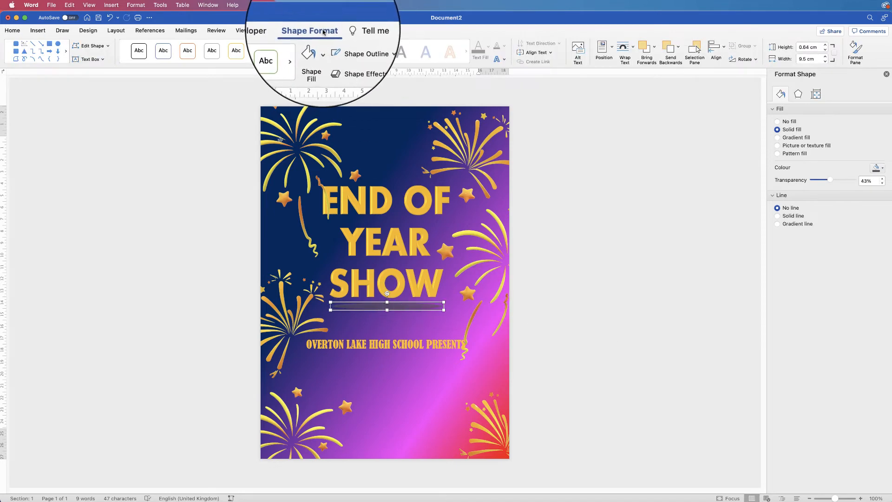
Step: Align the shadow oval to the horizontal centre between the margins and deselect it
{"action": "left_click", "coordinate": [706, 47]}
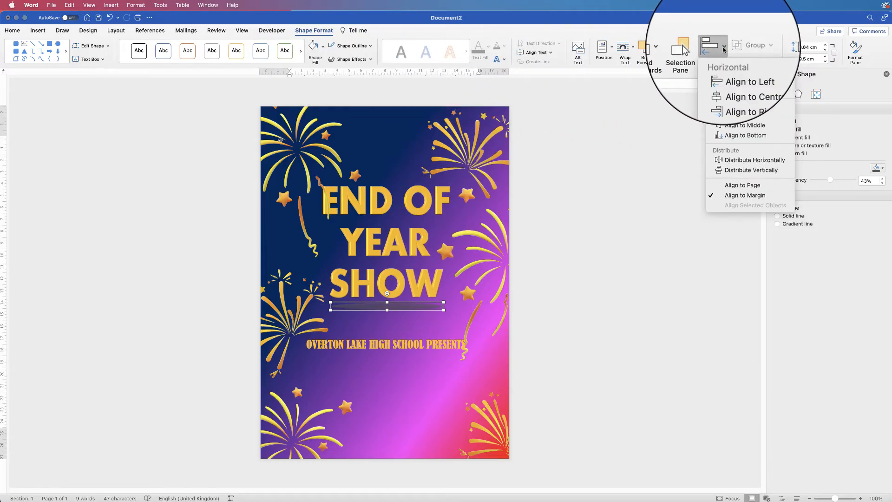
{"action": "left_click", "coordinate": [725, 84]}
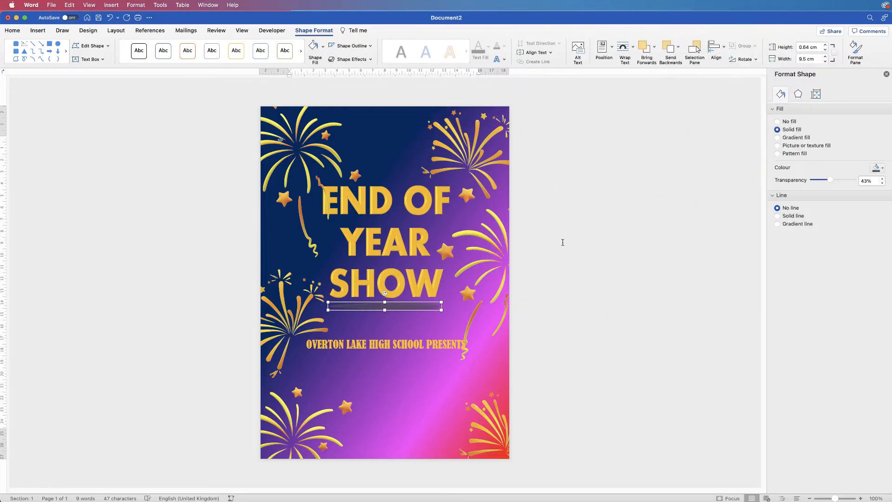
{"action": "left_click", "coordinate": [560, 299]}
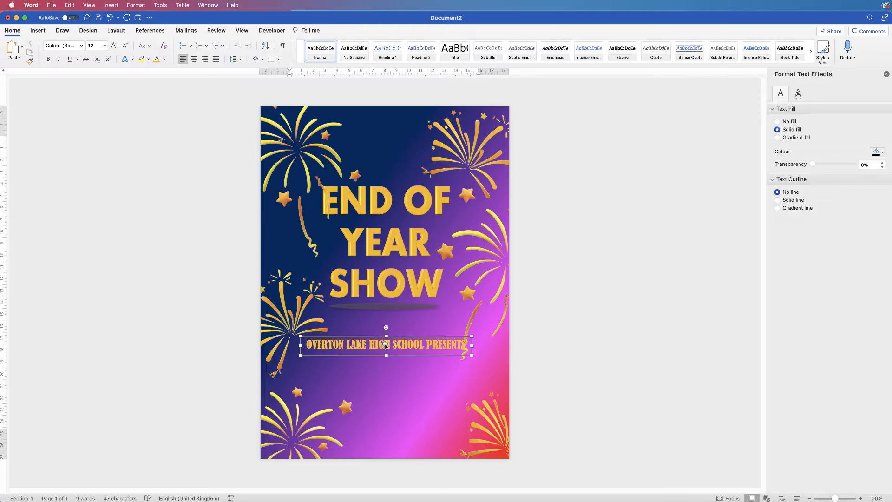
Step: Move the OVERTON LAKE HIGH SCHOOL PRESENTS line up below the shadow oval and centre it horizontally
{"action": "left_click_drag", "start_coordinate": [386, 344], "coordinate": [386, 331]}
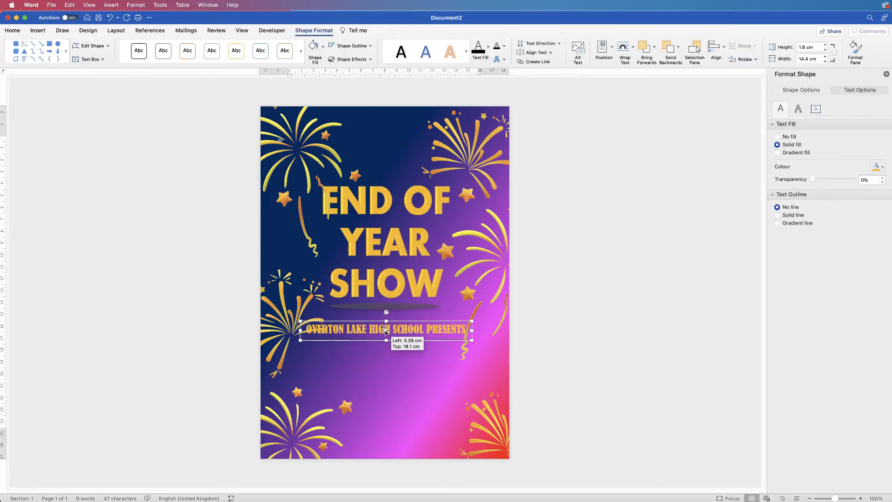
{"action": "left_click", "coordinate": [725, 49]}
{"action": "left_click", "coordinate": [731, 81]}
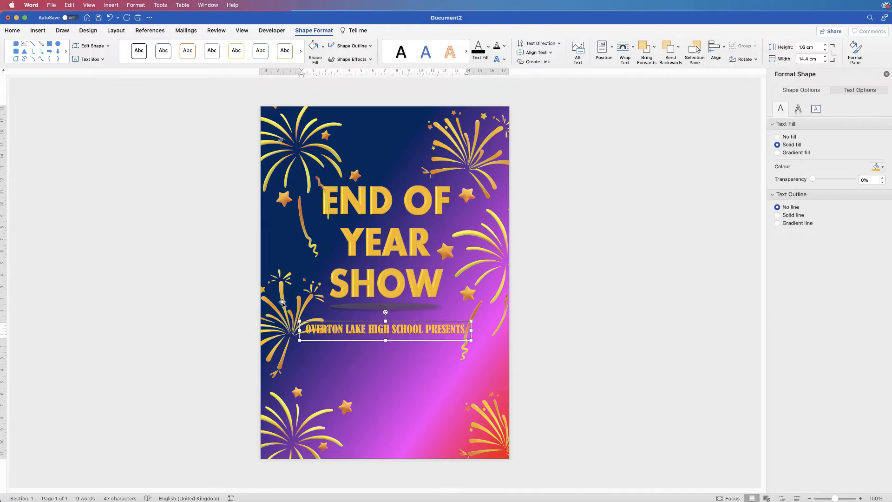
Step: Shift the firework beside the word SHOW slightly up and outward, and enlarge it a little
{"action": "left_click_drag", "start_coordinate": [280, 298], "coordinate": [279, 257]}
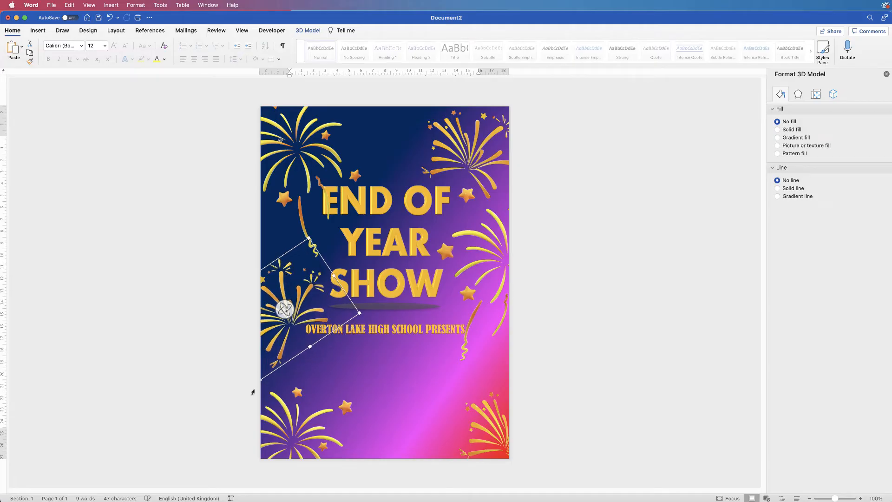
{"action": "left_click_drag", "start_coordinate": [308, 238], "coordinate": [272, 252]}
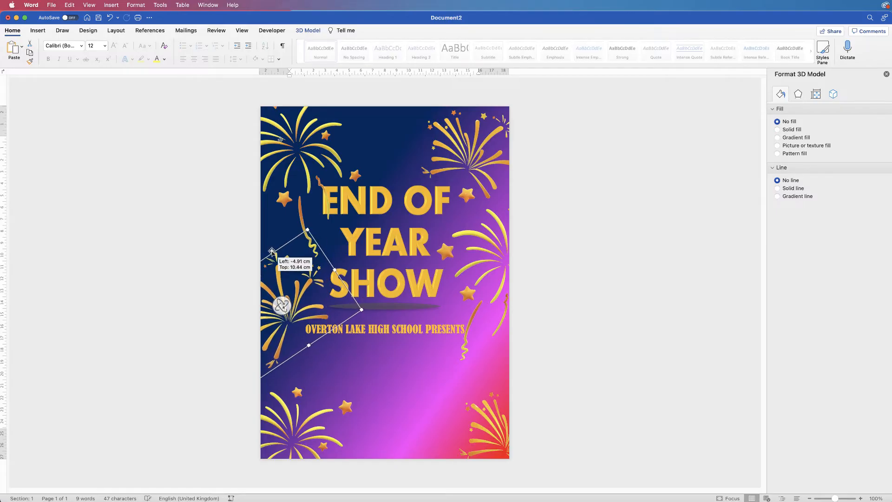
{"action": "left_click", "coordinate": [413, 372]}
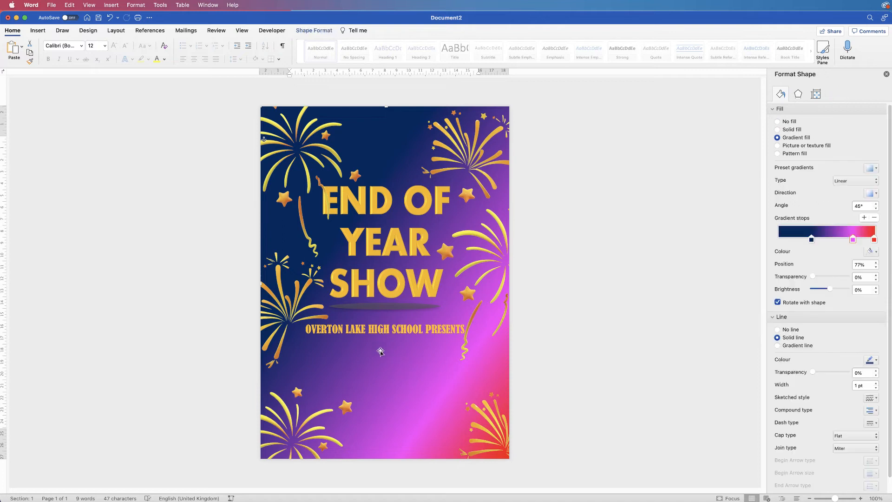
Step: Duplicate the school line below itself and replace its text with CREATIVE DIVAS, ROCK AND ROLL TRIBUTE BAND, COMEDY MIKE SKITS and FEVER PITCH MUSICAL THEATRE
{"action": "left_click", "coordinate": [380, 331]}
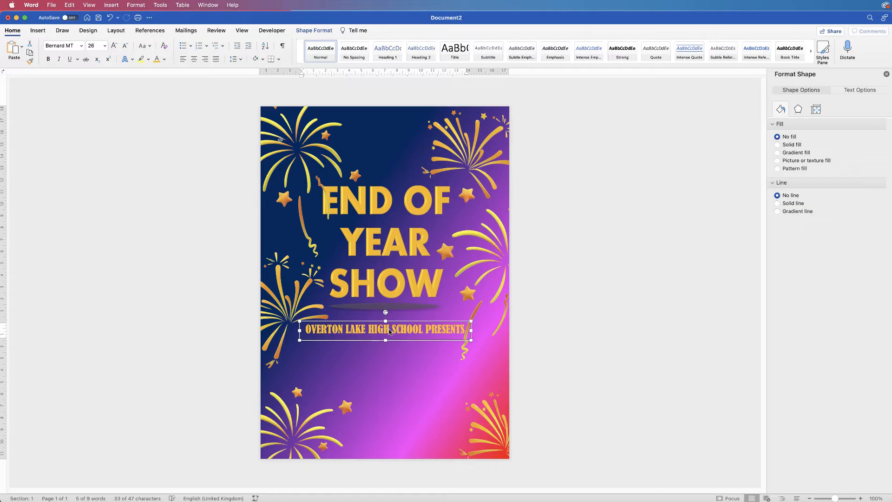
{"action": "left_click_drag", "start_coordinate": [388, 331], "coordinate": [380, 395]}
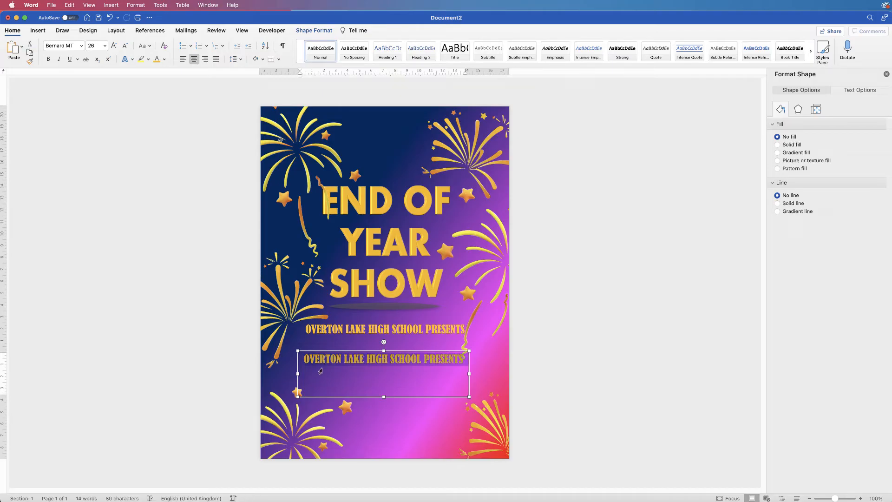
{"action": "key", "text": "BackSpace"}
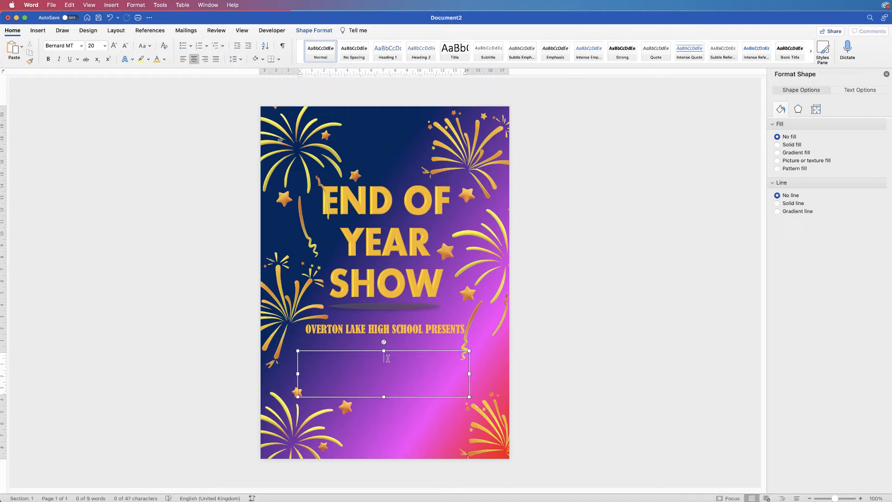
{"action": "type", "text": "CREATIVE DIVAS ROCK AND ROLL TRIBUTE BAND COMEDY MIME SKITS FEVER PITCH MUSICAL THEATRE"}
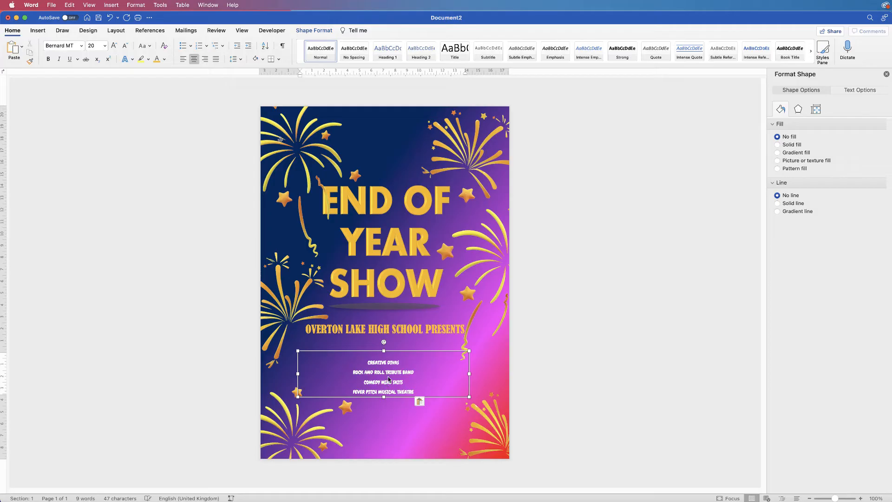
Step: Increase the four-line act list to 16 pt and lengthen its text box to fit all the lines
{"action": "key", "text": "super+a"}
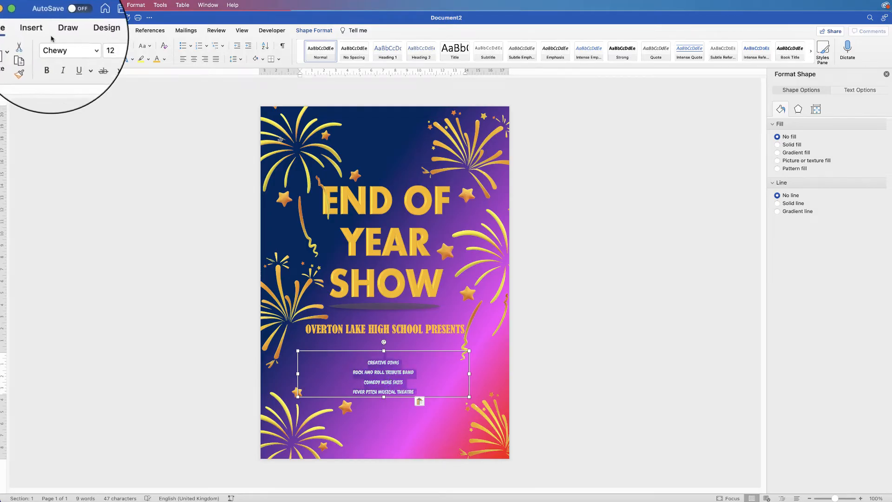
{"action": "left_click", "coordinate": [114, 46]}
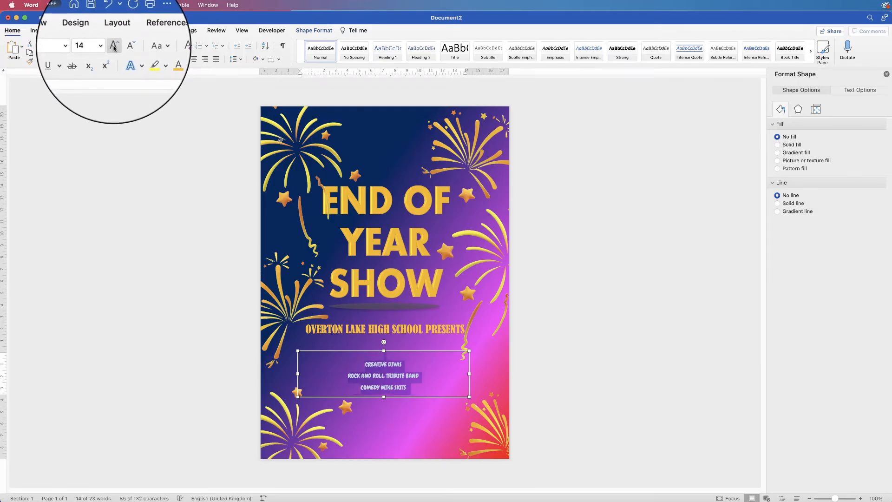
{"action": "left_click", "coordinate": [114, 47]}
{"action": "left_click_drag", "start_coordinate": [384, 396], "coordinate": [384, 415]}
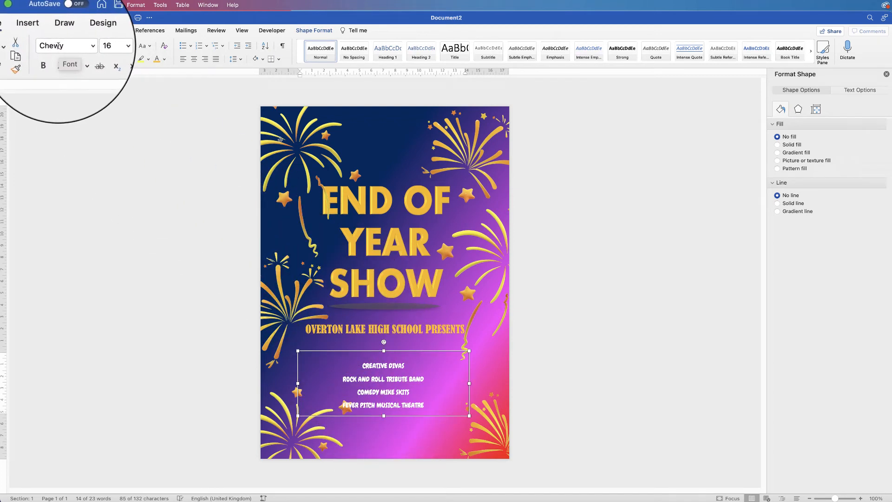
{"action": "left_click", "coordinate": [164, 59]}
{"action": "left_click", "coordinate": [159, 98]}
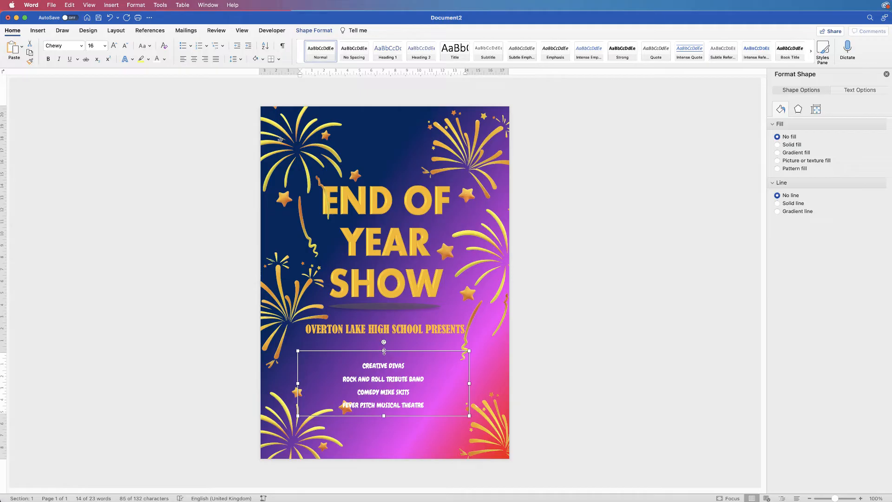
Step: Resize the act list's text box to about 8.3 cm wide and 5.2 cm high and centre it horizontally
{"action": "left_click_drag", "start_coordinate": [383, 350], "coordinate": [385, 351]}
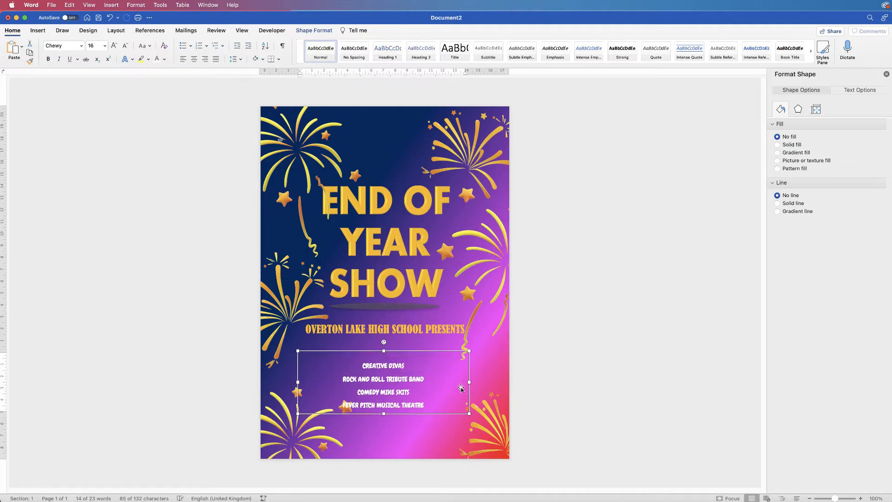
{"action": "left_click_drag", "start_coordinate": [469, 381], "coordinate": [396, 388]}
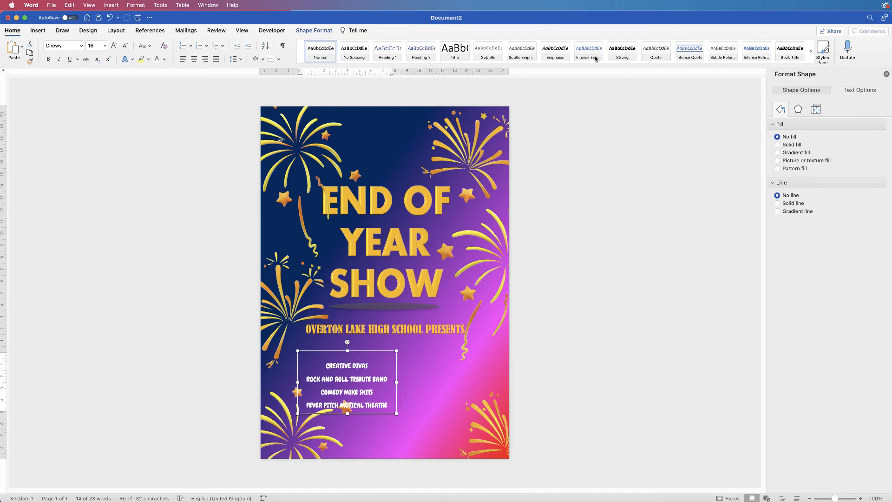
{"action": "left_click", "coordinate": [314, 30]}
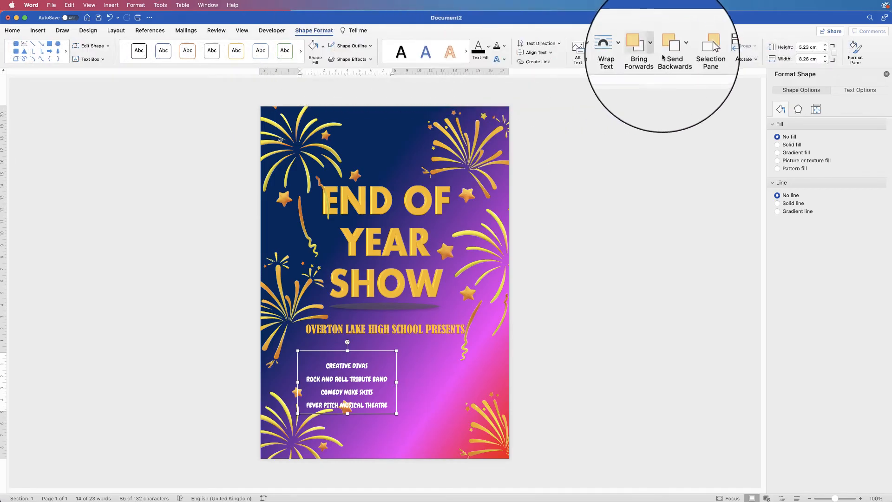
{"action": "left_click", "coordinate": [716, 49]}
{"action": "left_click", "coordinate": [737, 82]}
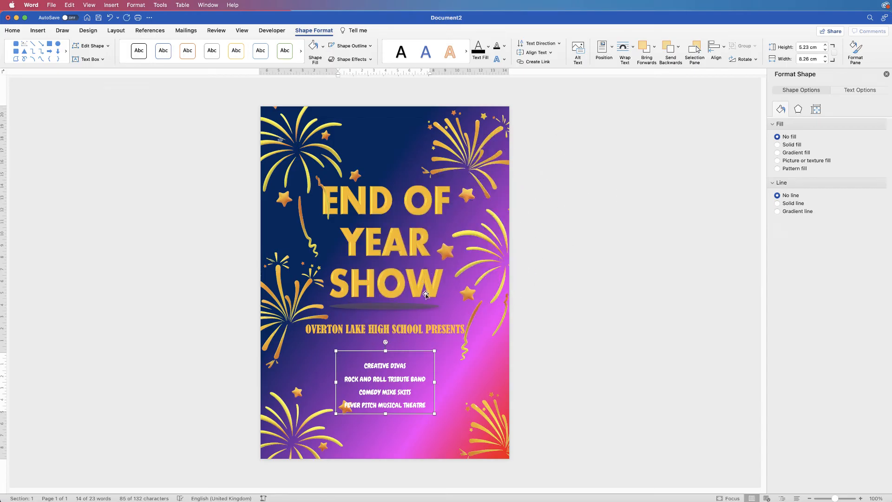
Step: Nudge the act list up closer to the school presents line and deselect it
{"action": "key", "text": "Up"}
{"action": "key", "text": "Up"}
{"action": "key", "text": "Up"}
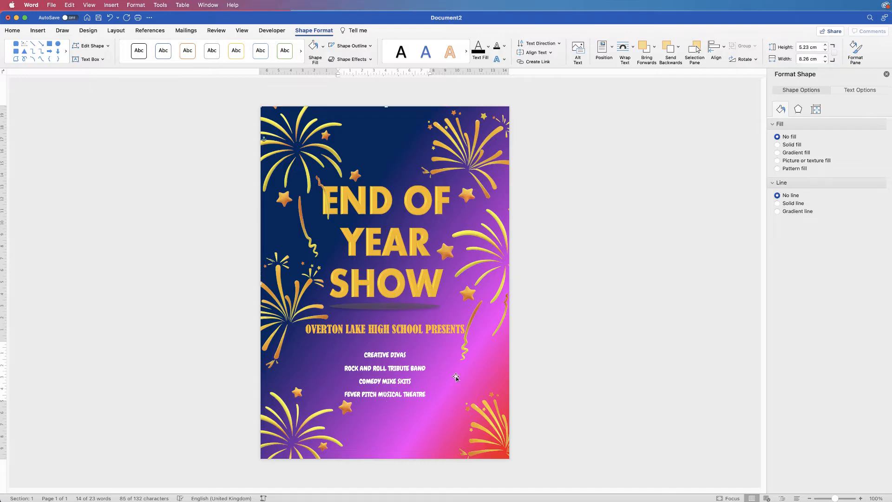
{"action": "left_click", "coordinate": [392, 380]}
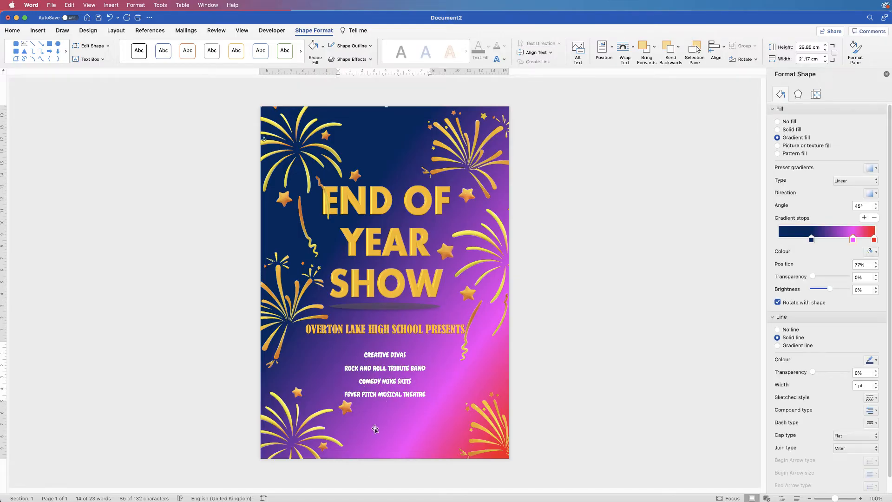
Step: Draw a rounded rectangle about 10.6 cm wide and 5.1 cm high over the act list
{"action": "left_click", "coordinate": [38, 30]}
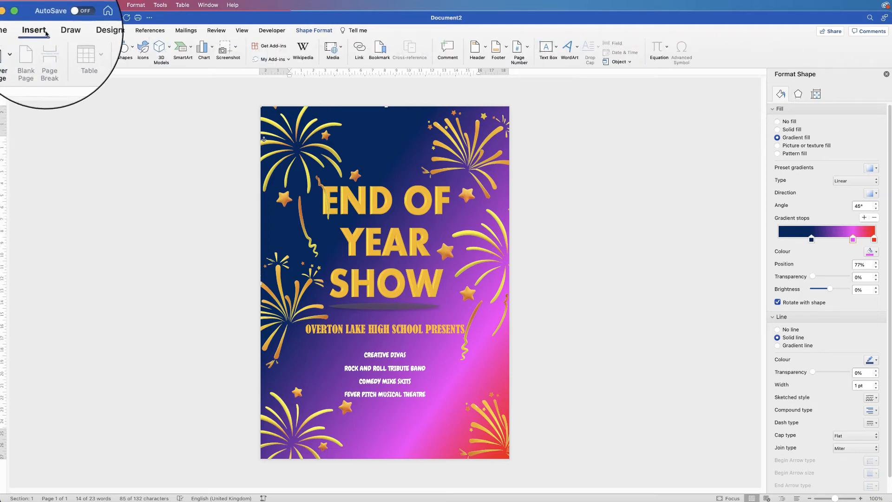
{"action": "left_click", "coordinate": [120, 46]}
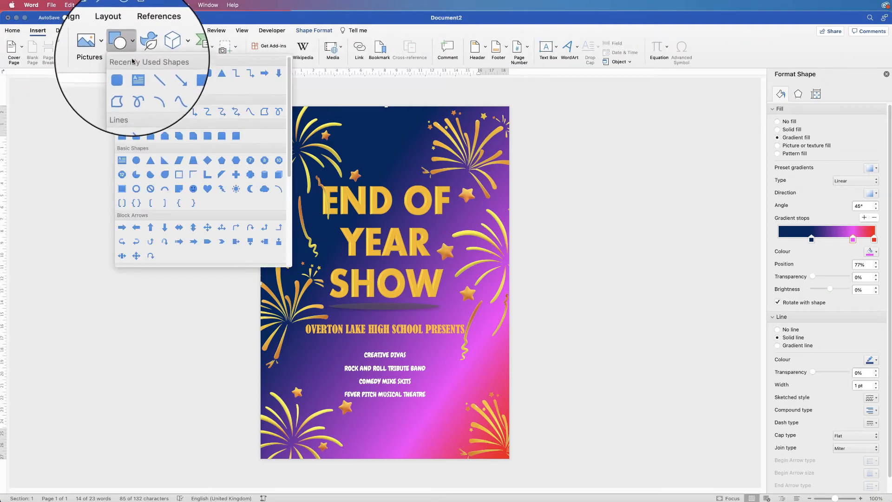
{"action": "left_click", "coordinate": [136, 136]}
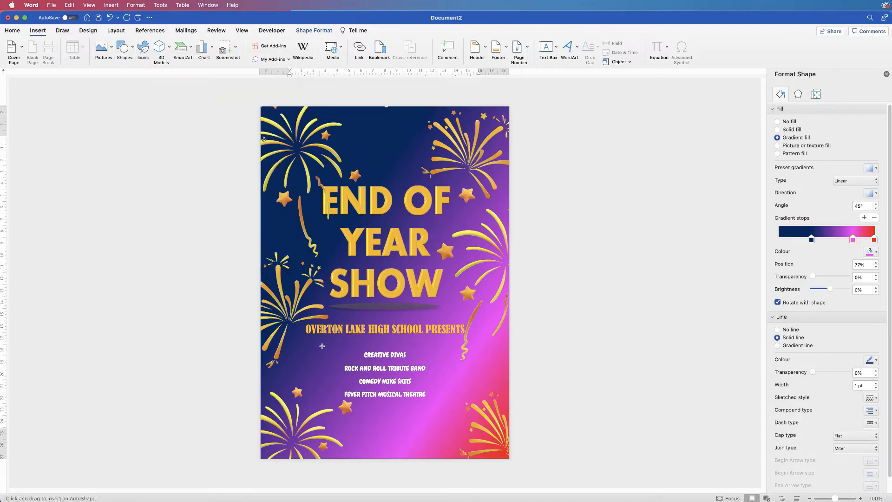
{"action": "left_click_drag", "start_coordinate": [322, 346], "coordinate": [449, 407]}
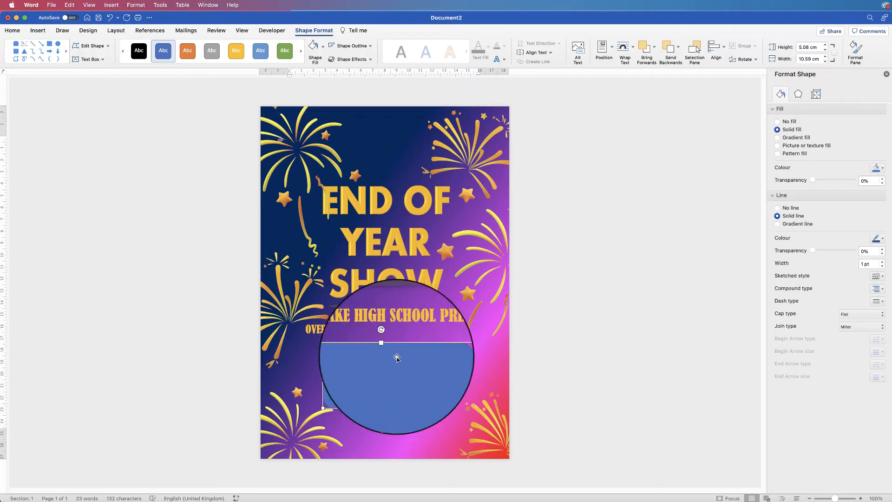
Step: Remove the rounded rectangle's outline and fill it with the standard dark blue colour
{"action": "left_click", "coordinate": [370, 46]}
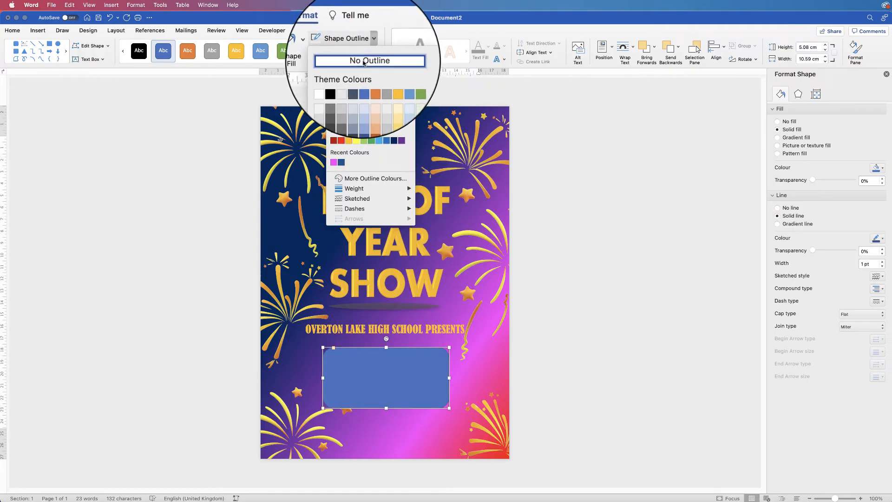
{"action": "left_click", "coordinate": [360, 61]}
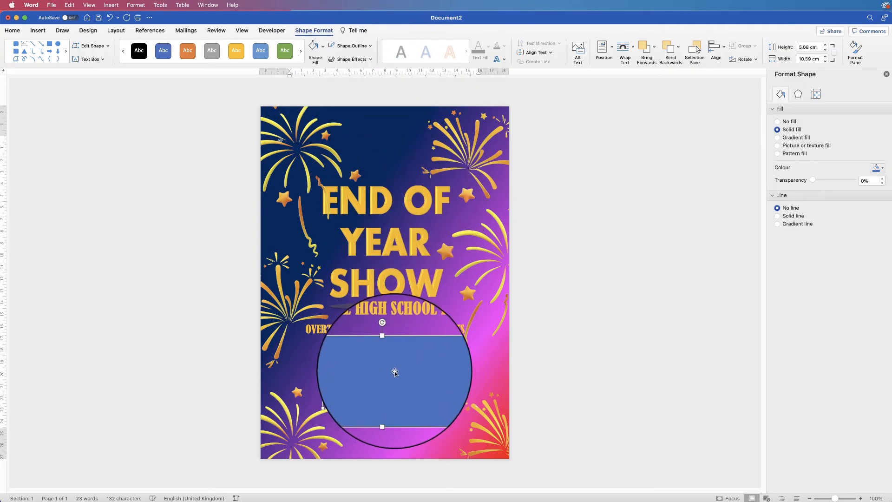
{"action": "left_click", "coordinate": [323, 46]}
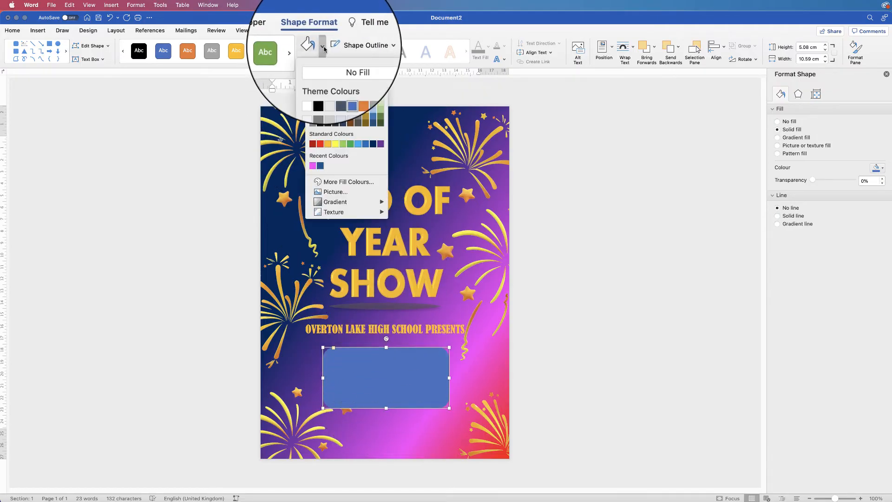
{"action": "left_click", "coordinate": [373, 144]}
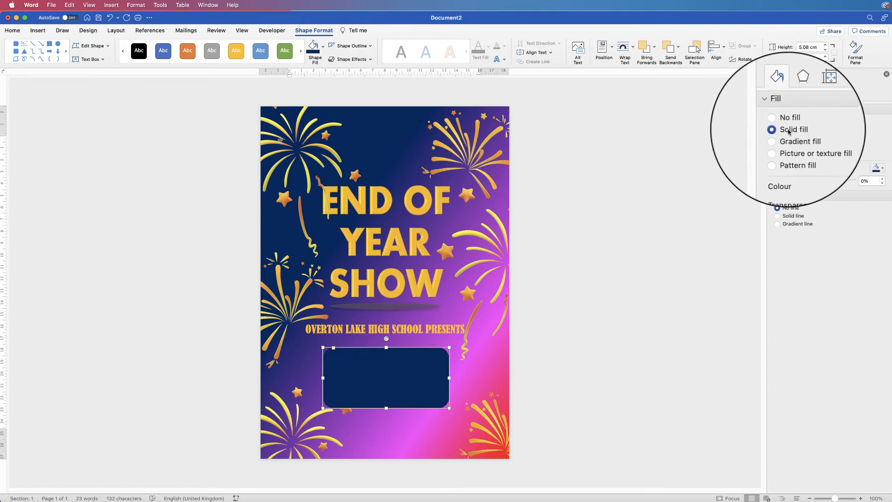
{"action": "left_click", "coordinate": [883, 170]}
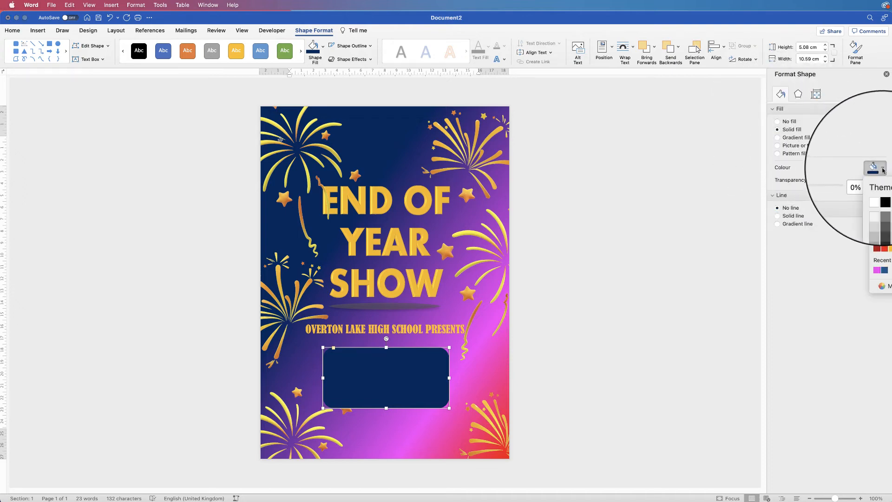
{"action": "left_click", "coordinate": [883, 170]}
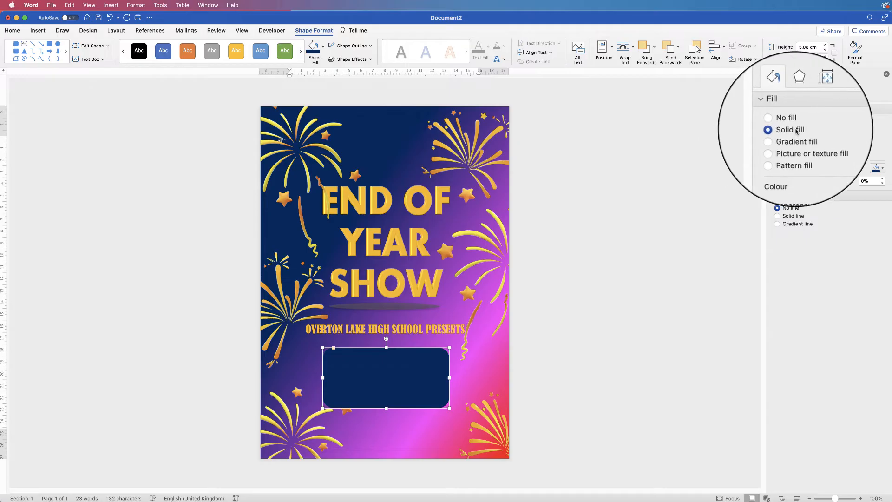
Step: Send the dark blue rounded rectangle behind the act list and set its fill transparency to 74%
{"action": "mouse_move", "coordinate": [812, 181]}
{"action": "left_mouse_down"}
{"action": "mouse_move", "coordinate": [837, 179]}
{"action": "mouse_move", "coordinate": [809, 181]}
{"action": "left_mouse_up"}
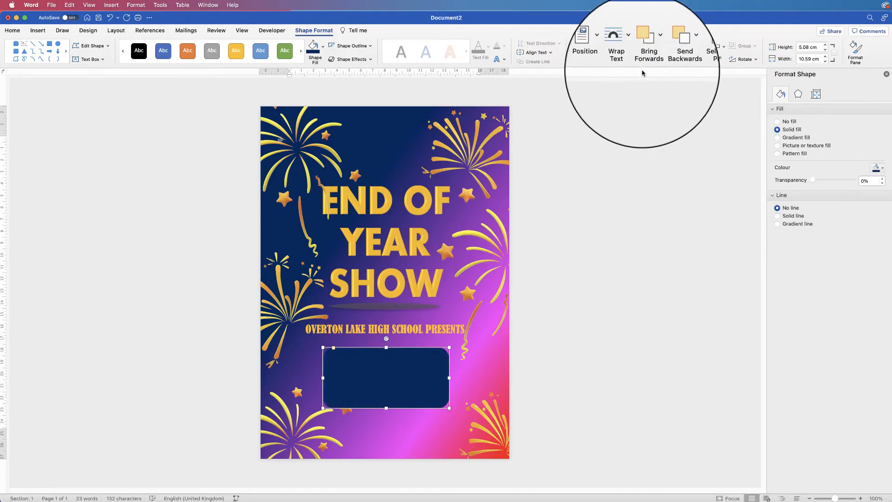
{"action": "left_click", "coordinate": [668, 51]}
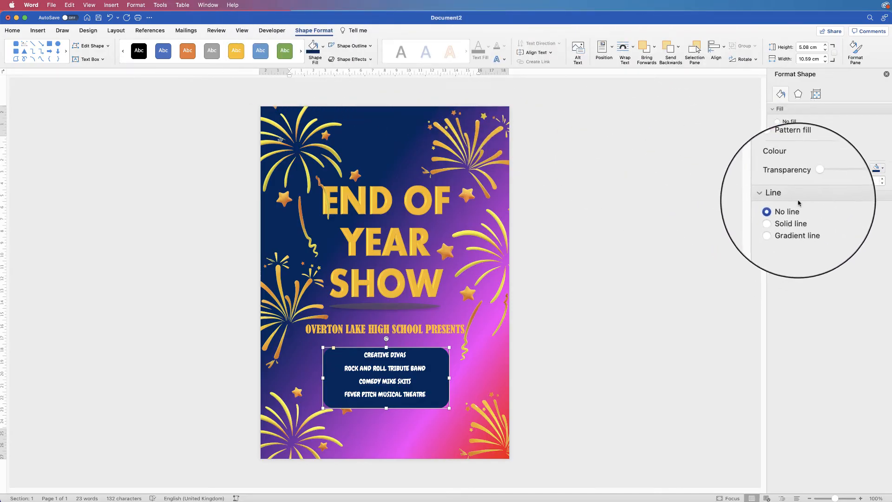
{"action": "left_click_drag", "start_coordinate": [813, 181], "coordinate": [844, 181]}
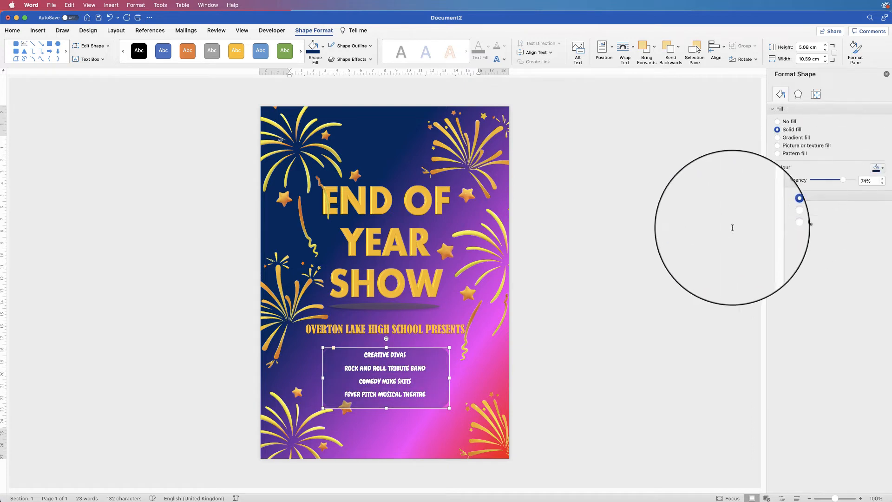
{"action": "left_click", "coordinate": [560, 337]}
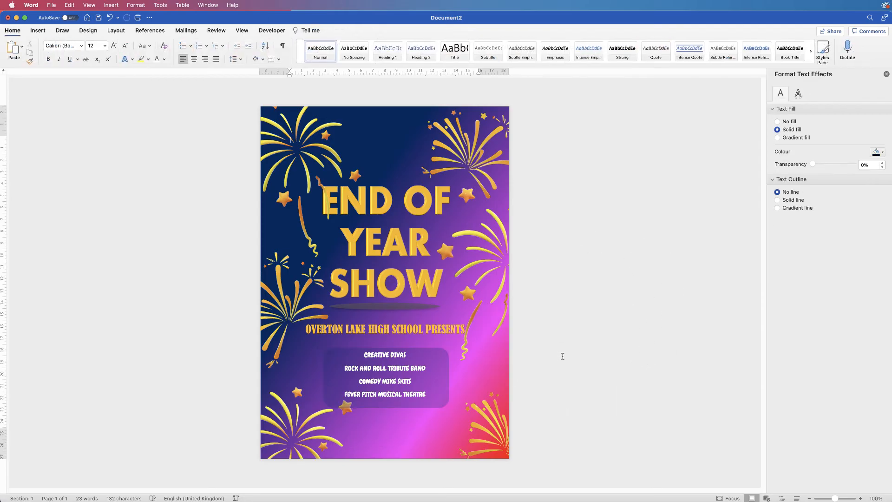
Step: Centre the transparent rounded rectangle horizontally on the page
{"action": "left_click", "coordinate": [439, 379]}
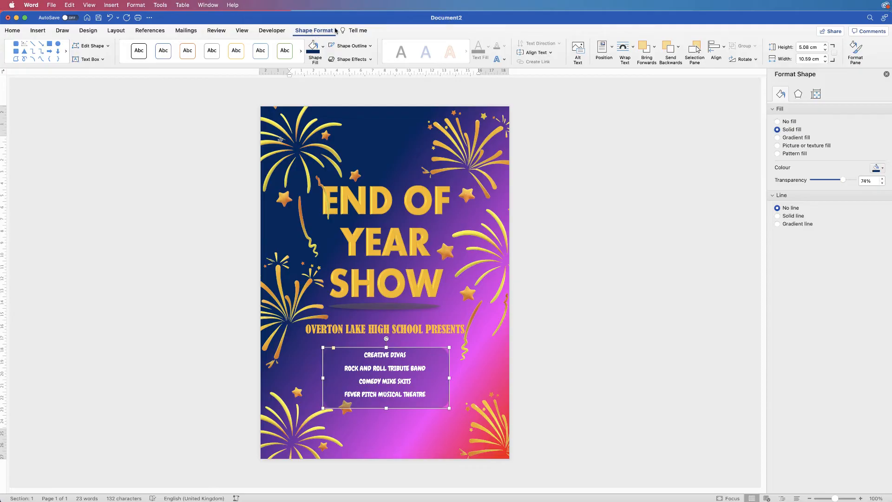
{"action": "left_click", "coordinate": [718, 48]}
{"action": "left_click", "coordinate": [727, 81]}
Step: Move the act list's text box down slightly to centre it vertically inside the rounded rectangle, and deselect it
{"action": "left_click", "coordinate": [385, 381]}
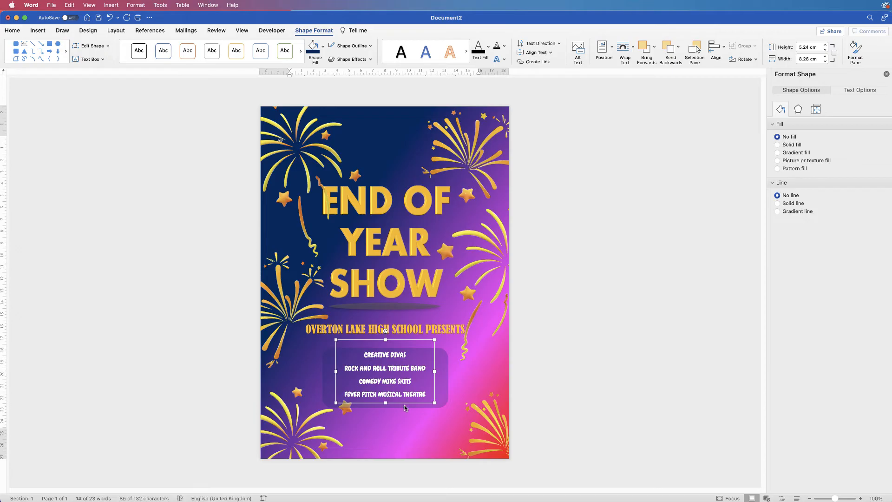
{"action": "left_click_drag", "start_coordinate": [405, 408], "coordinate": [407, 409]}
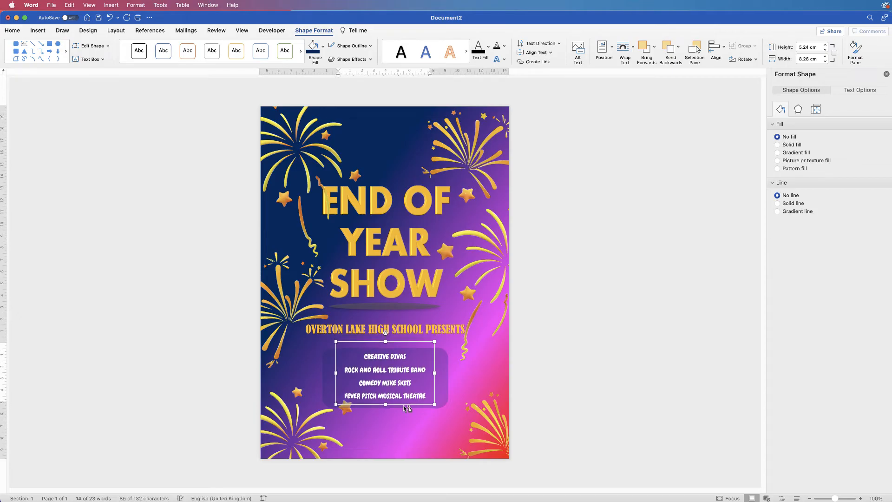
{"action": "key", "text": "Down"}
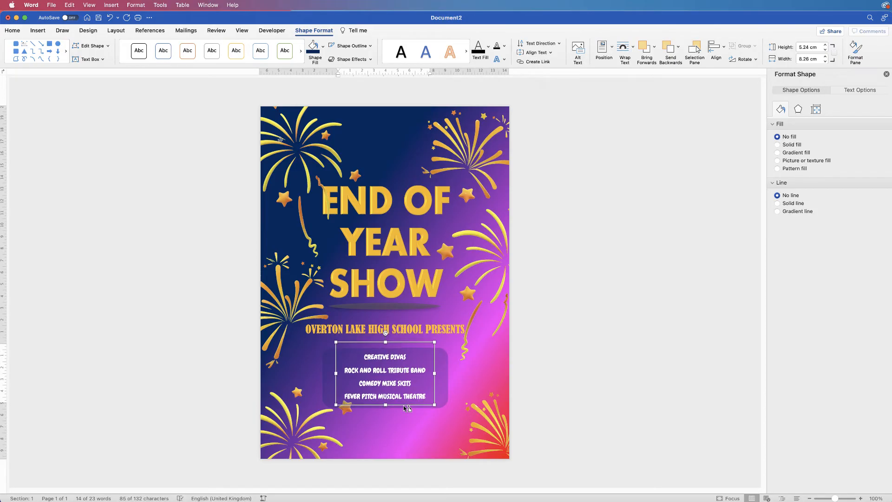
{"action": "key", "text": "Down"}
{"action": "key", "text": "Down"}
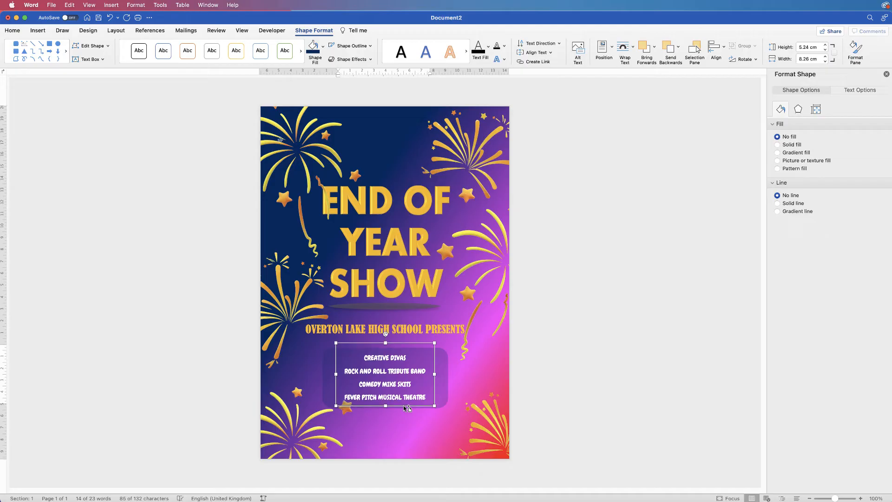
{"action": "left_click", "coordinate": [632, 268]}
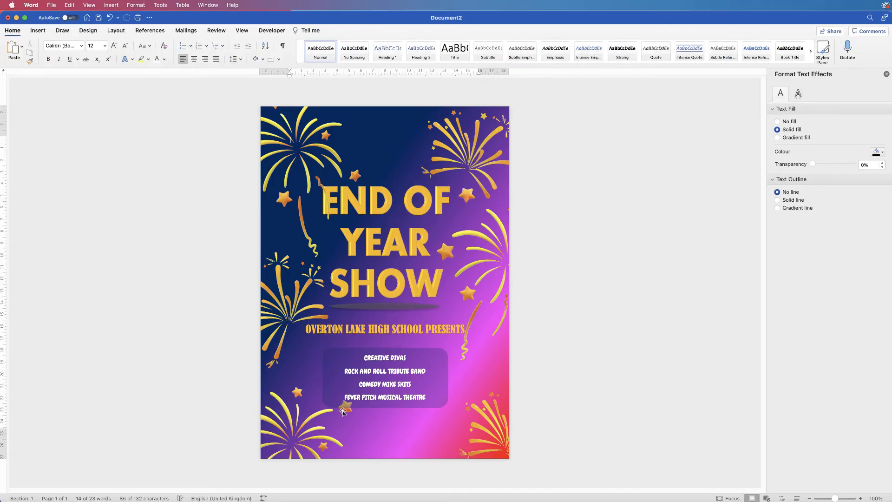
Step: Rotate the poster's lower-left firework clockwise and move it further into the corner, so its star clears the act list's frame
{"action": "left_click", "coordinate": [310, 418]}
{"action": "left_click_drag", "start_coordinate": [312, 390], "coordinate": [299, 402]}
{"action": "left_click_drag", "start_coordinate": [282, 435], "coordinate": [276, 436]}
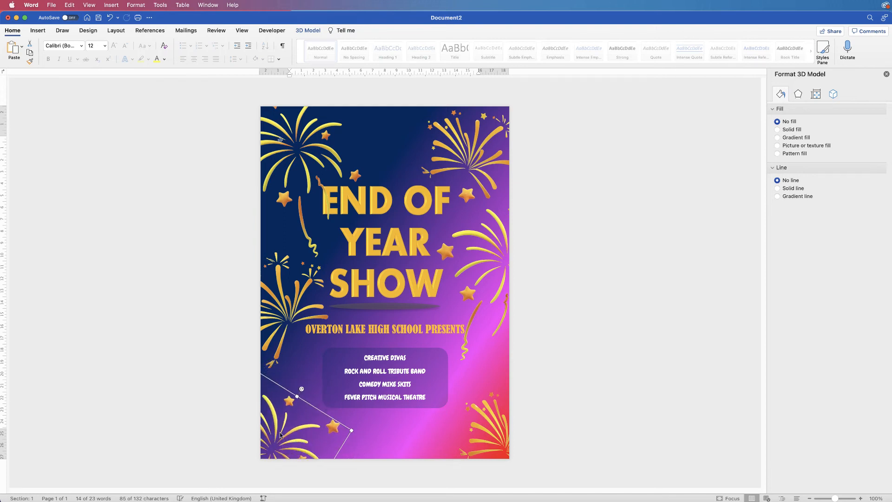
{"action": "left_click", "coordinate": [571, 373]}
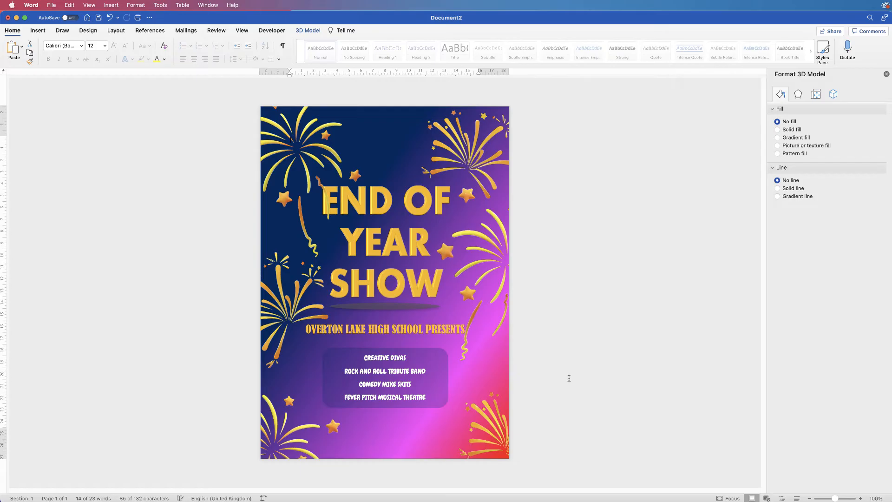
Step: Duplicate the act list's text box below the frame and replace its text with FOOD STALLS, ICE CREAM VANS and VINTAGE SWEET STALL on separate lines
{"action": "left_click", "coordinate": [388, 372]}
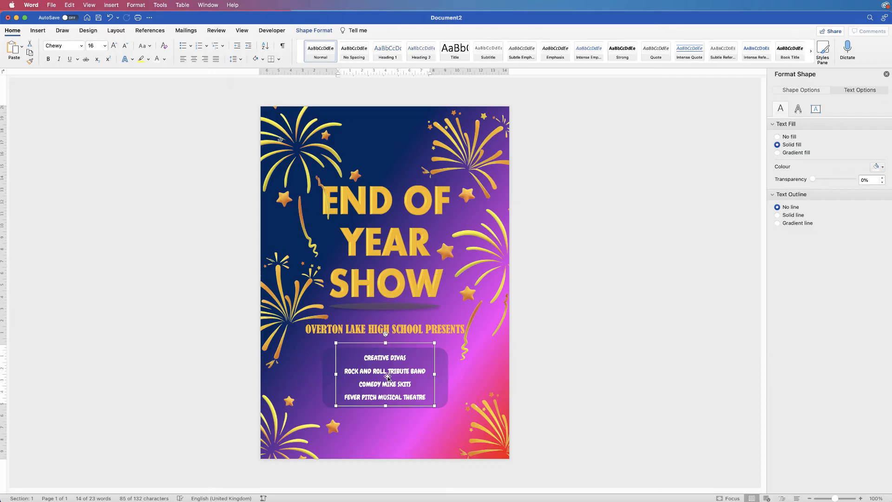
{"action": "left_click_drag", "start_coordinate": [389, 375], "coordinate": [415, 424]}
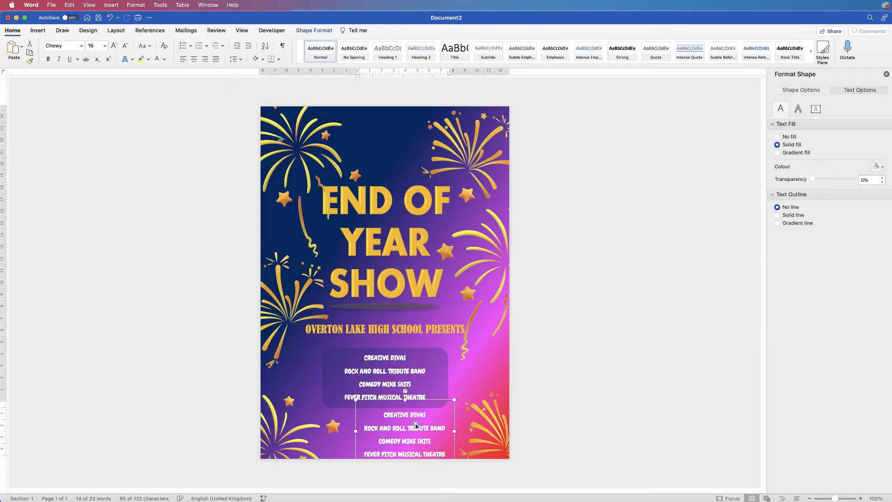
{"action": "left_click", "coordinate": [419, 431]}
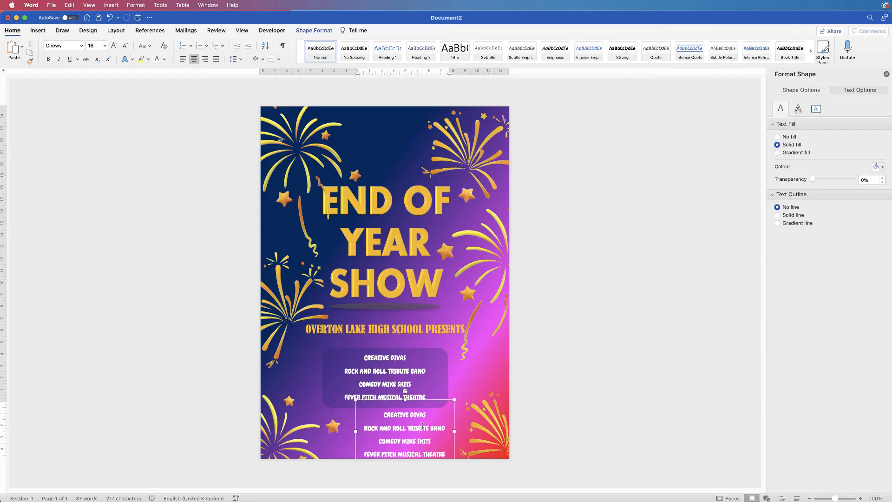
{"action": "key", "text": "super+a"}
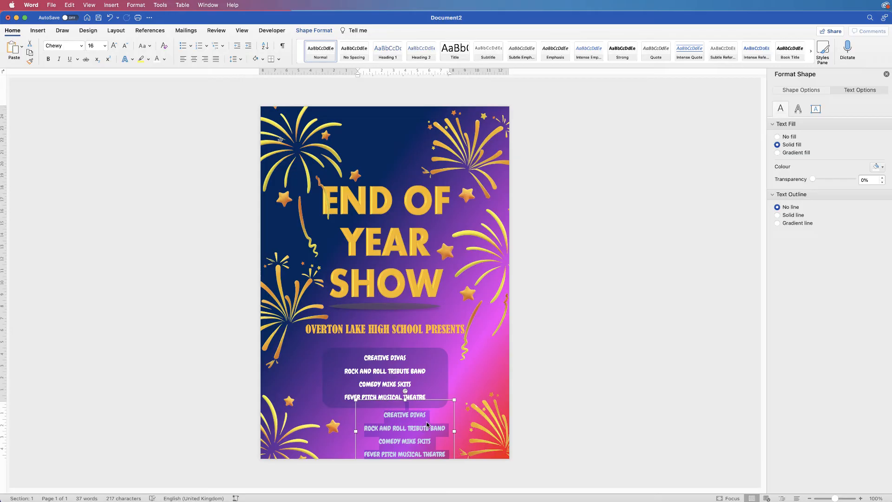
{"action": "key", "text": "BackSpace"}
{"action": "type", "text": "FOOD STALLS ICE CREAM VANS VINTAGE SWEET STALL"}
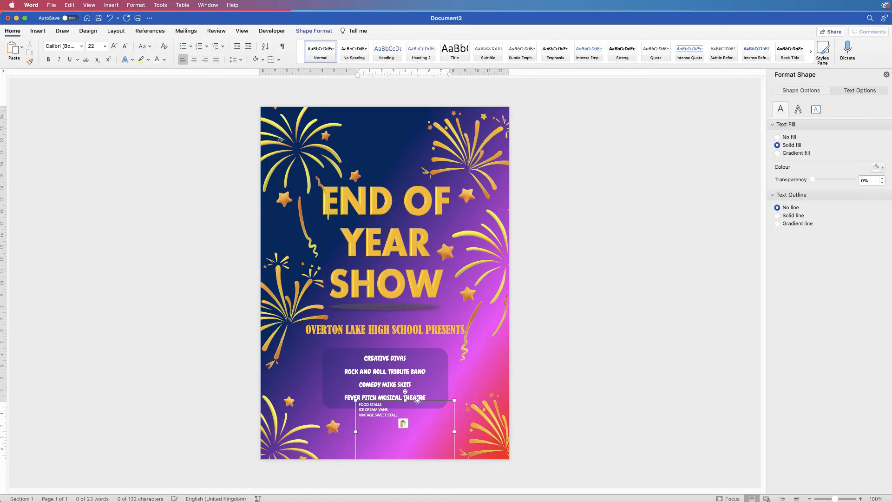
Step: Resize the stalls text box to about 5.7 cm wide and 2.2 cm high and make two copies, one beside it and one below
{"action": "left_click_drag", "start_coordinate": [418, 401], "coordinate": [431, 375]}
{"action": "left_click_drag", "start_coordinate": [418, 437], "coordinate": [346, 424]}
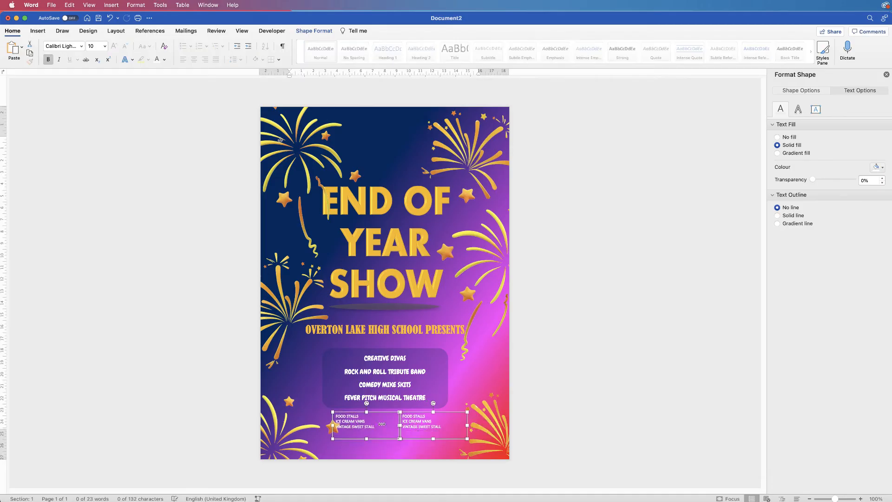
{"action": "left_click", "coordinate": [460, 397]}
{"action": "left_click", "coordinate": [419, 426]}
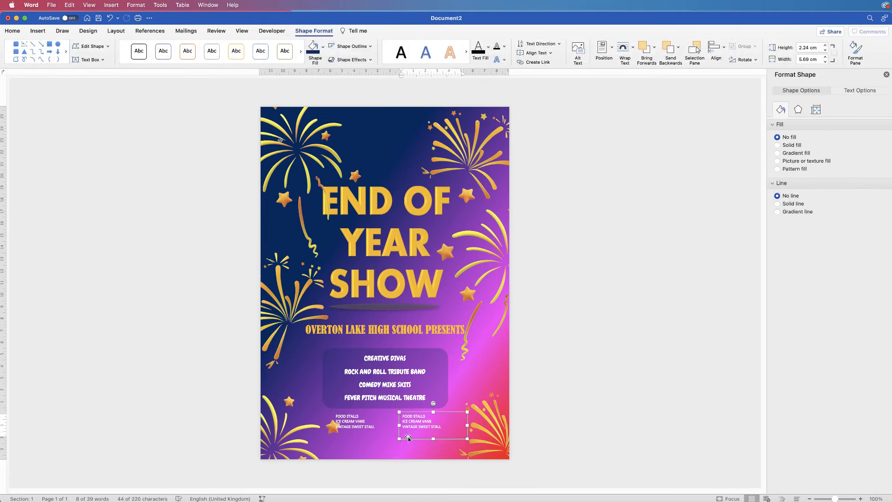
{"action": "left_click_drag", "start_coordinate": [414, 426], "coordinate": [398, 447]}
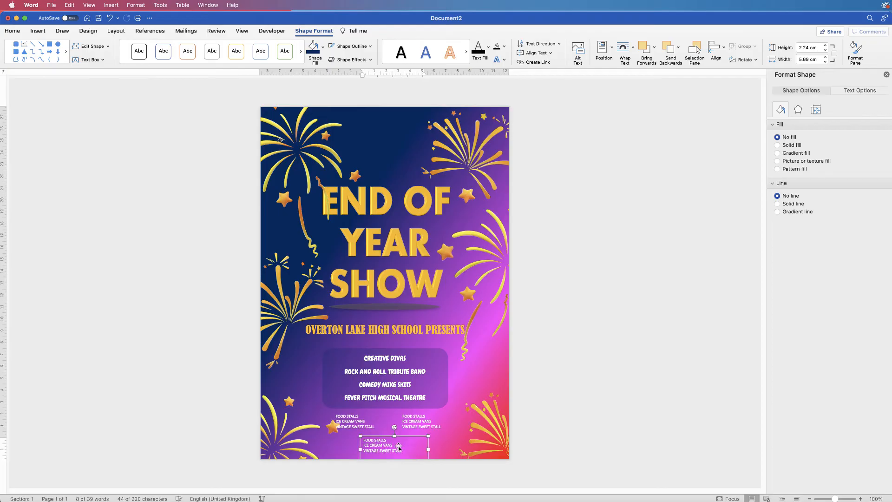
Step: Increase the text in the right-hand stalls box to 12 pt and nudge the box slightly up and left
{"action": "left_click", "coordinate": [416, 423]}
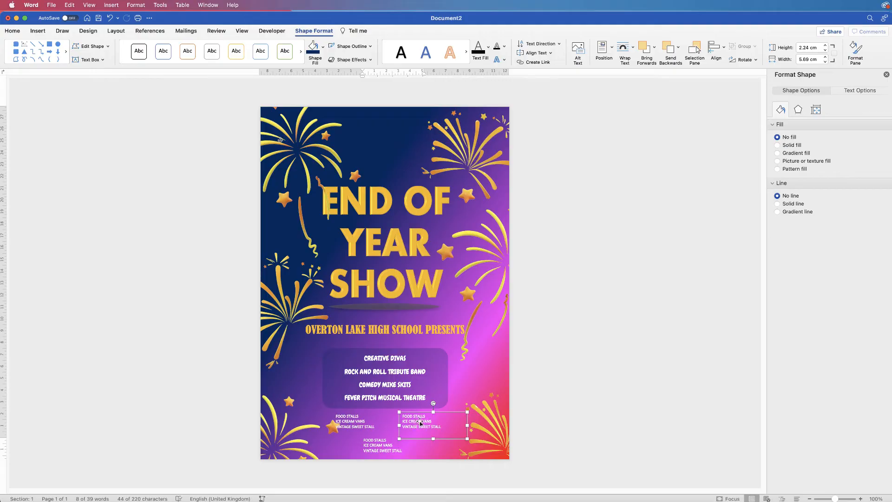
{"action": "left_click", "coordinate": [13, 31]}
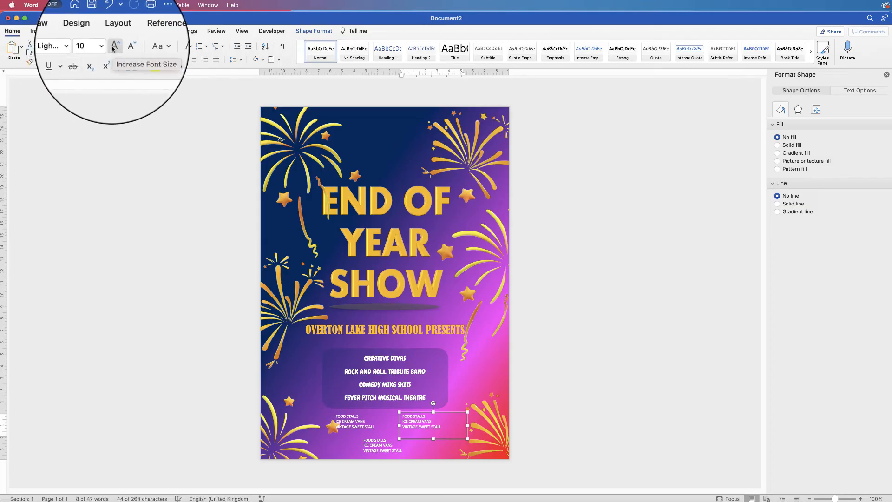
{"action": "left_click", "coordinate": [113, 46]}
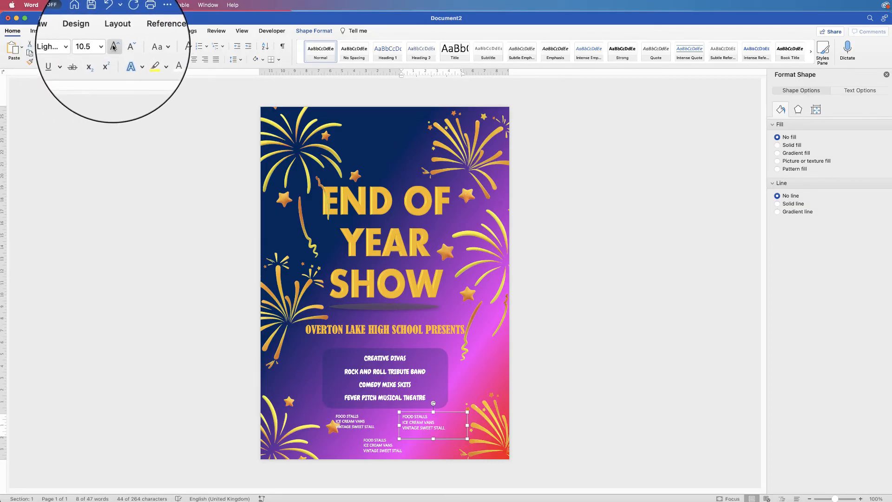
{"action": "left_click", "coordinate": [113, 47]}
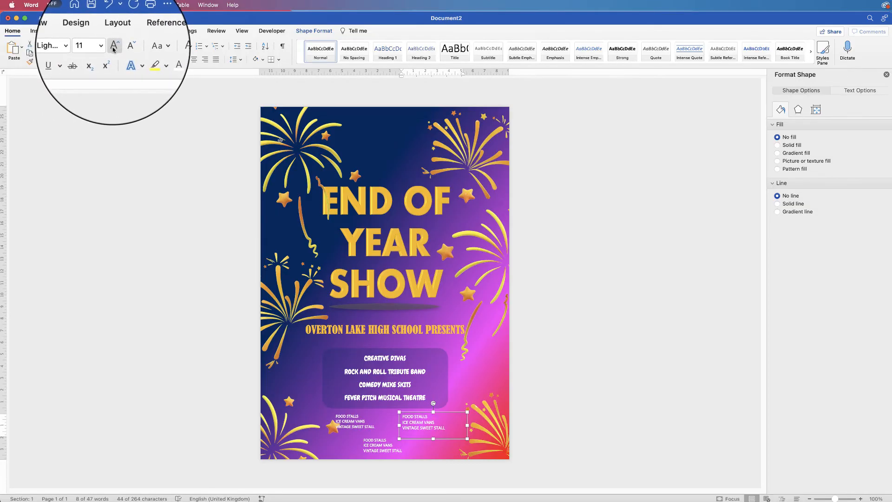
{"action": "left_click", "coordinate": [113, 46]}
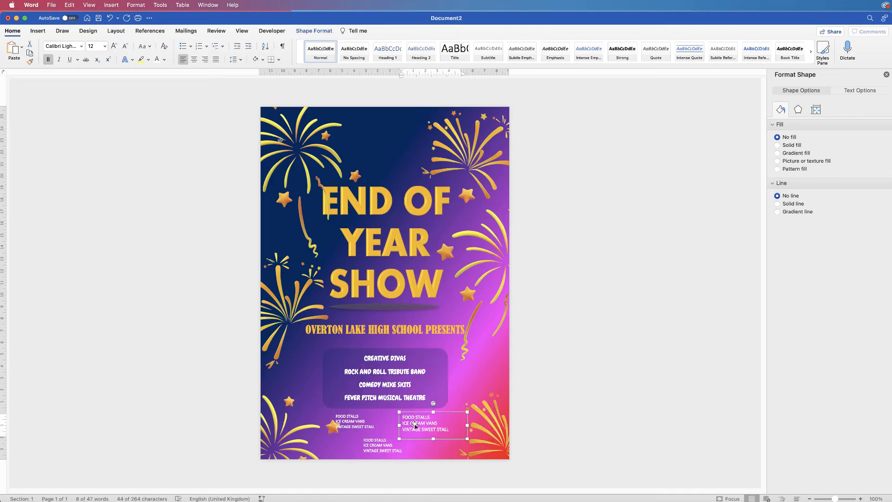
{"action": "left_click_drag", "start_coordinate": [415, 424], "coordinate": [411, 421]}
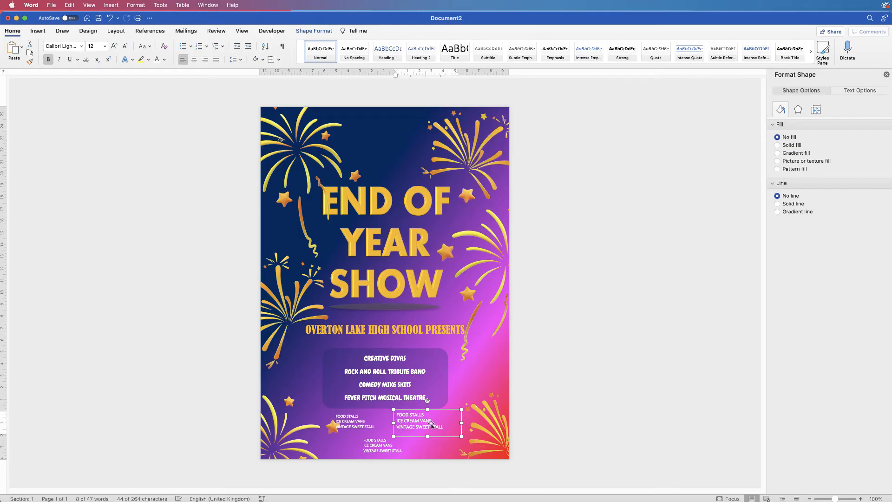
Step: Try centre and right alignment on the right-hand stalls text and restore its left alignment
{"action": "left_click", "coordinate": [197, 63]}
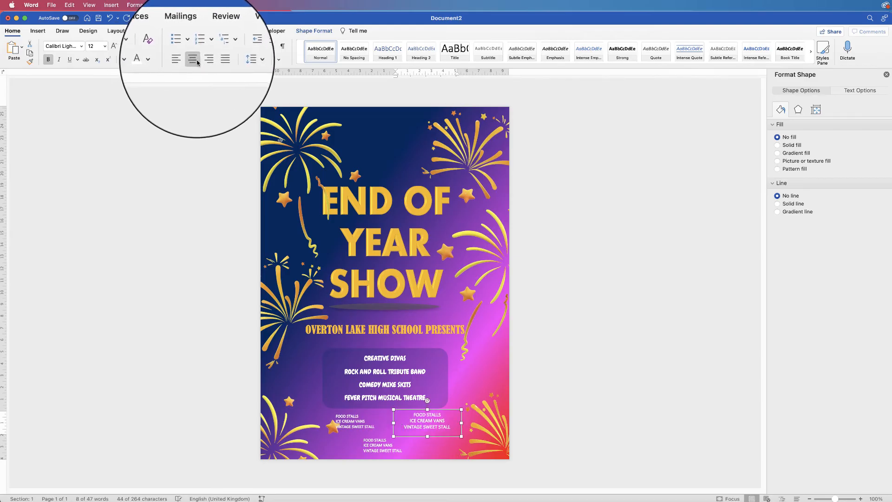
{"action": "left_click", "coordinate": [209, 59]}
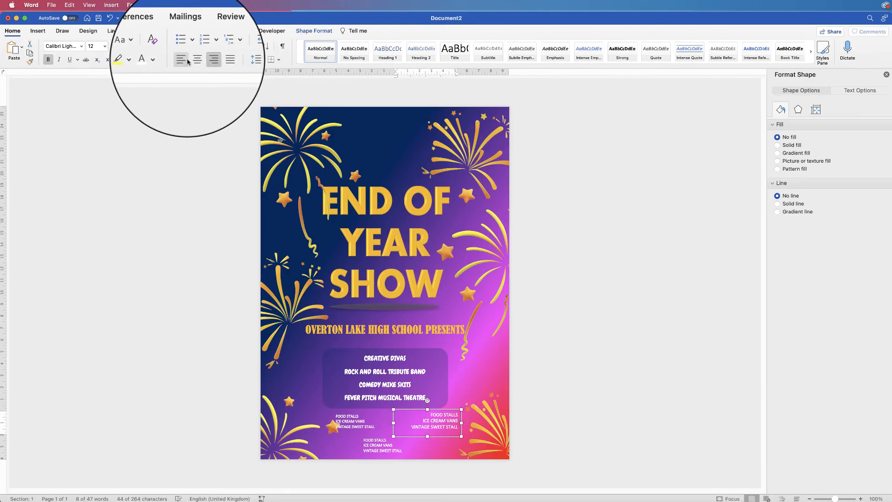
{"action": "left_click", "coordinate": [188, 63]}
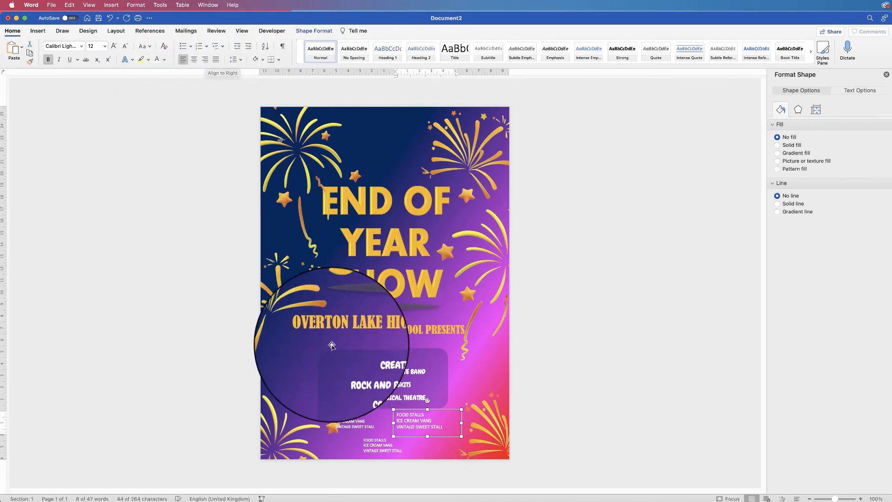
Step: Replace the text in the left-hand stalls box below the act frame with ALL PROFITS GO TO
{"action": "left_click", "coordinate": [351, 424]}
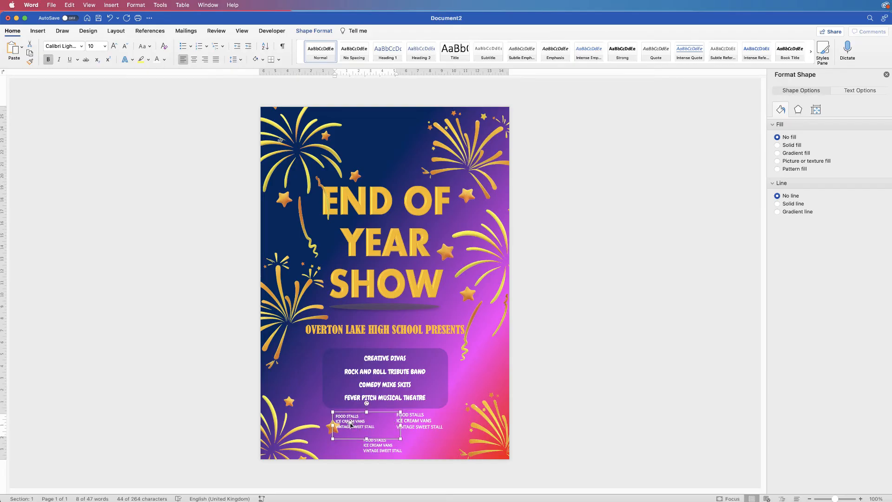
{"action": "left_click", "coordinate": [351, 423]}
{"action": "key", "text": "super+a"}
{"action": "type", "text": "ALL PROFITS GO TO"}
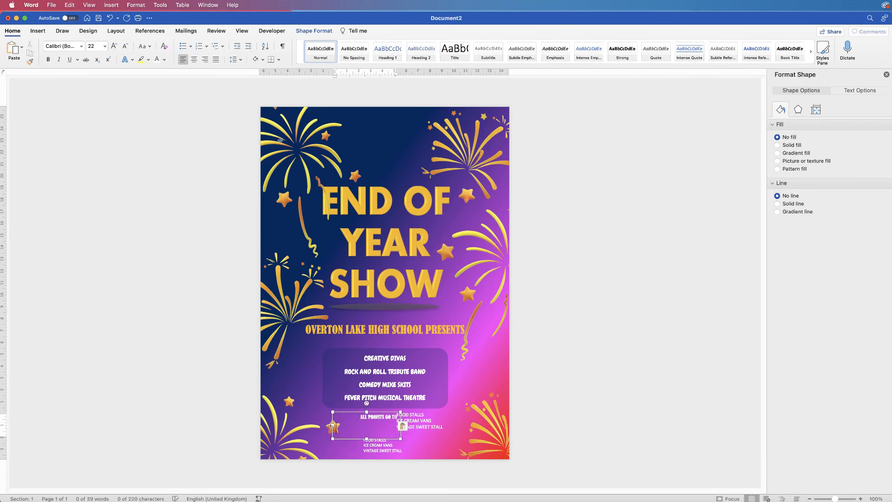
Step: Shrink the ALL PROFITS GO TO box around its line to about 1 cm high and increase its text to 14 pt
{"action": "left_click_drag", "start_coordinate": [332, 425], "coordinate": [362, 418]}
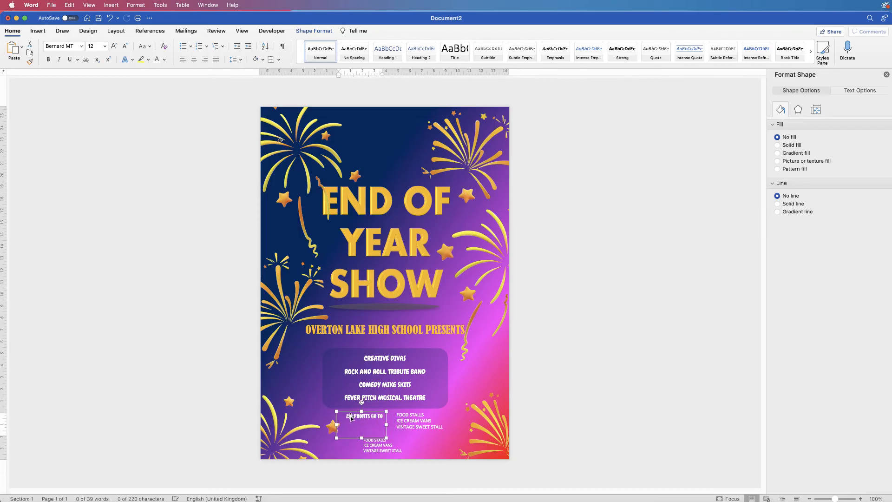
{"action": "triple_click", "coordinate": [365, 416]}
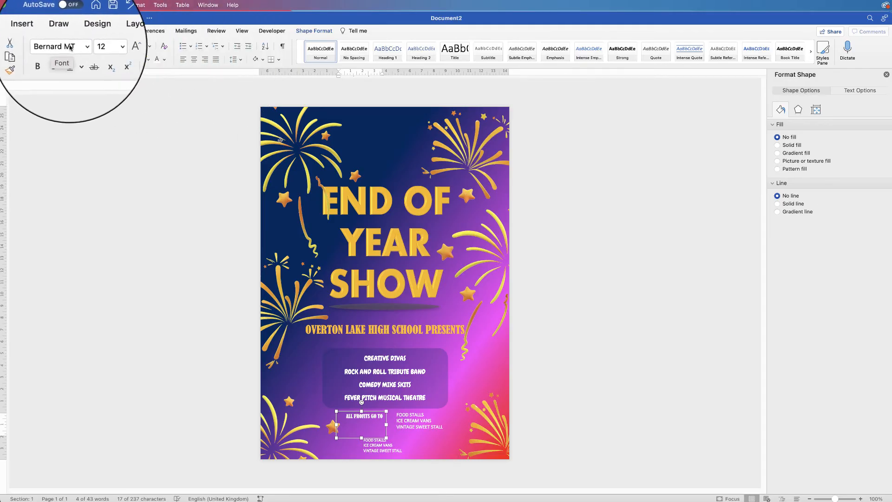
{"action": "left_click", "coordinate": [113, 47]}
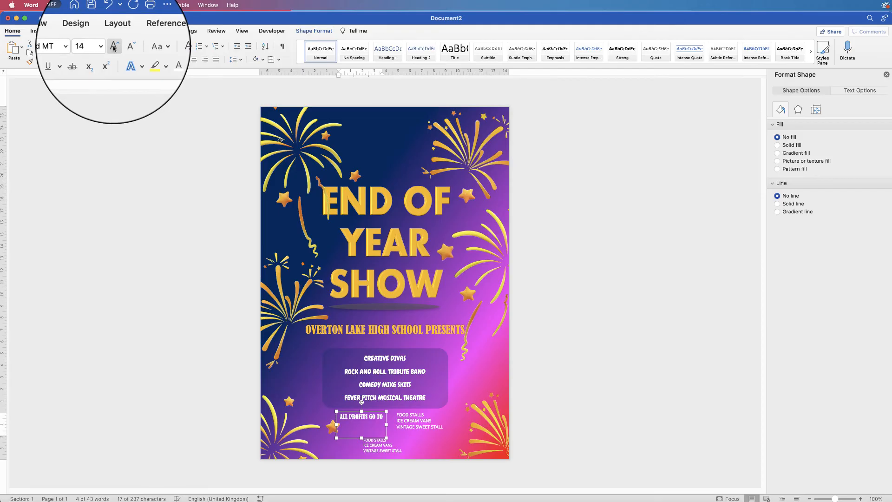
{"action": "mouse_move", "coordinate": [362, 437]}
{"action": "left_mouse_down"}
{"action": "mouse_move", "coordinate": [362, 450]}
{"action": "mouse_move", "coordinate": [361, 420]}
{"action": "mouse_move", "coordinate": [365, 429]}
{"action": "left_mouse_up"}
{"action": "left_click", "coordinate": [364, 428]}
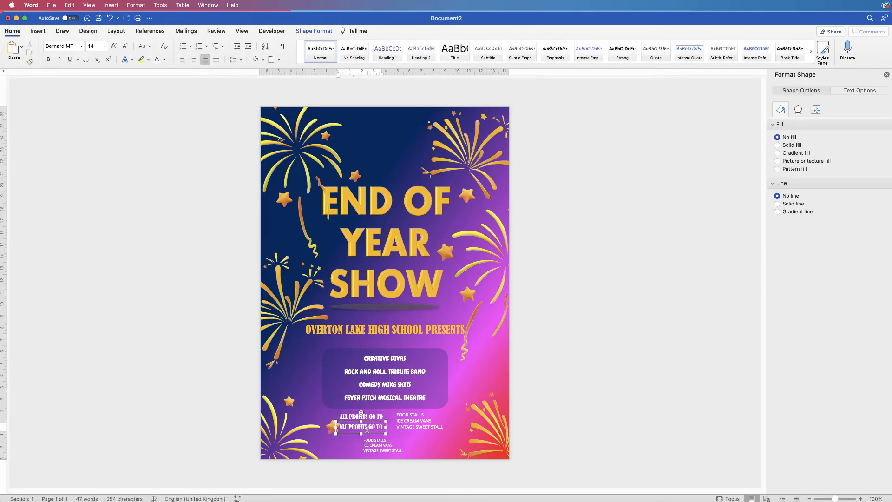
{"action": "triple_click", "coordinate": [367, 428]}
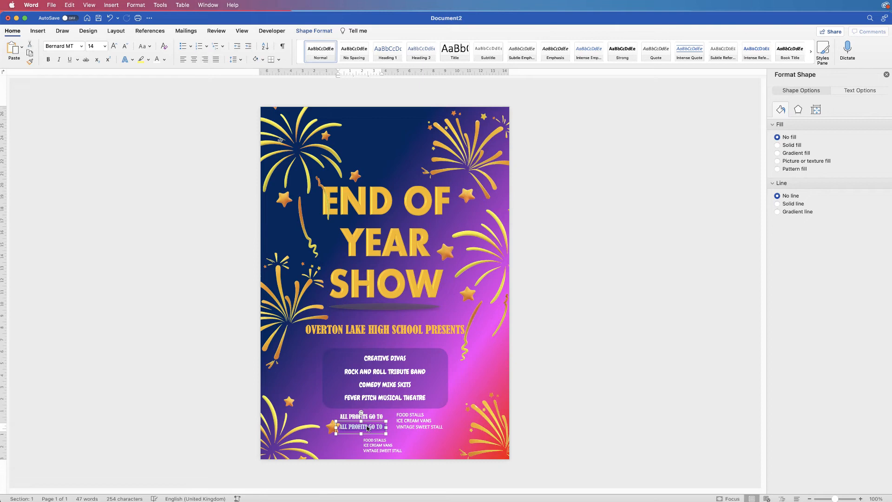
{"action": "key", "text": "BackSpace"}
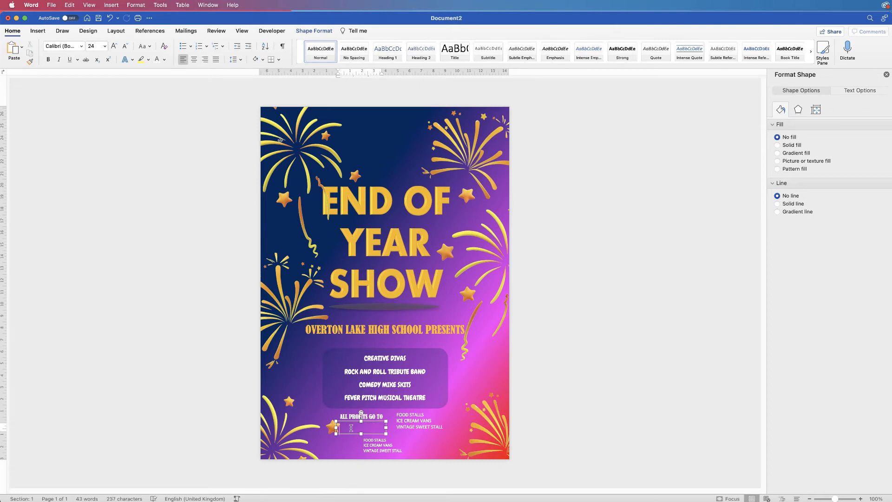
{"action": "type", "text": "@diabetesuk"}
{"action": "double_click", "coordinate": [361, 425]}
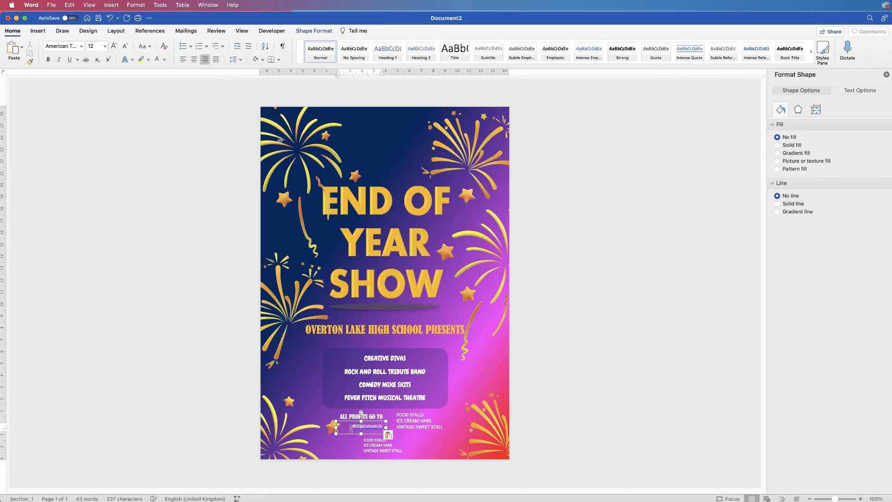
{"action": "triple_click", "coordinate": [369, 426]}
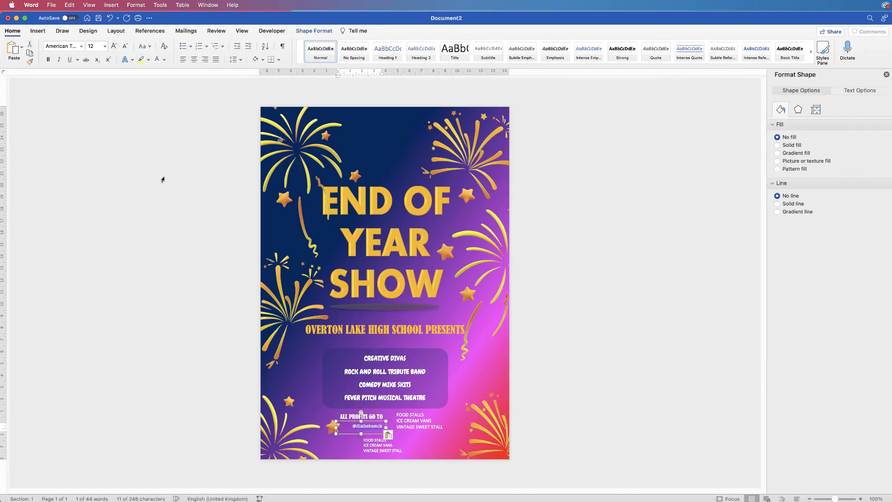
{"action": "left_click", "coordinate": [113, 46]}
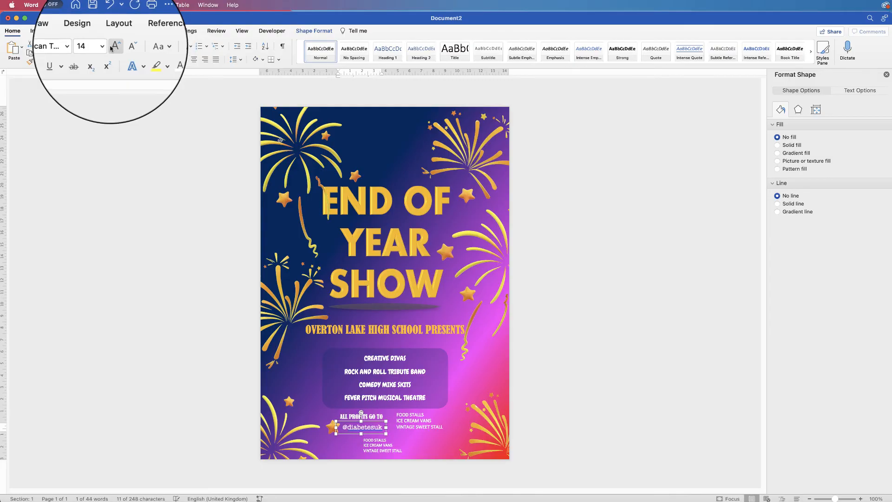
{"action": "left_click", "coordinate": [114, 46]}
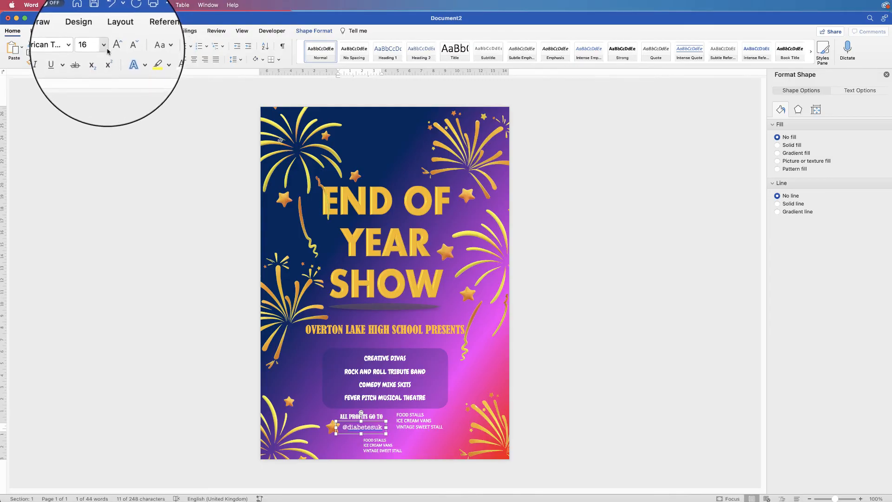
{"action": "left_click", "coordinate": [114, 46]}
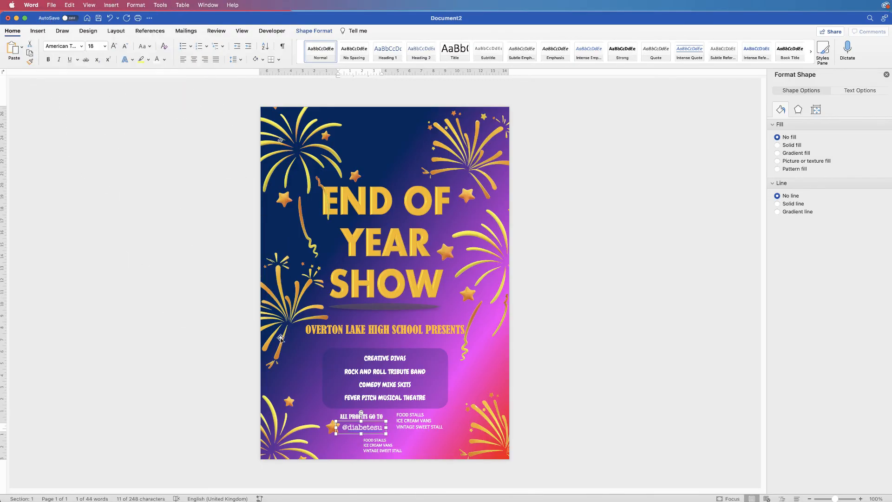
{"action": "left_click", "coordinate": [126, 47]}
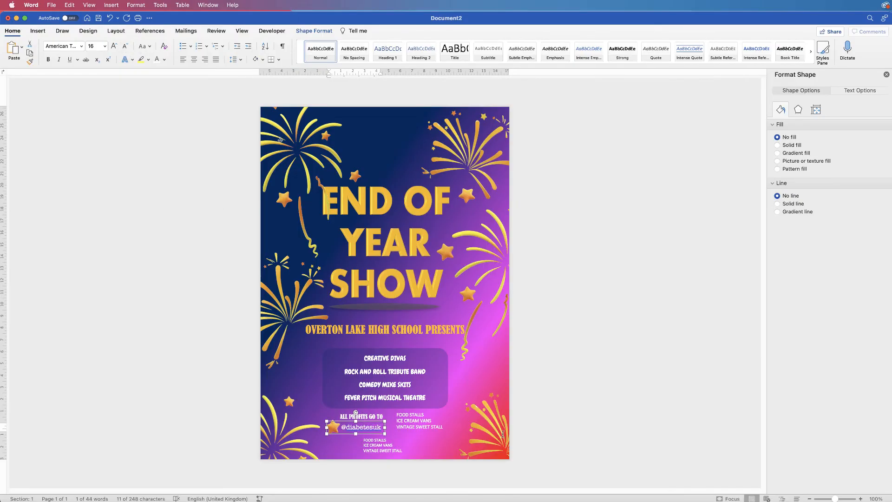
{"action": "left_click", "coordinate": [841, 498]}
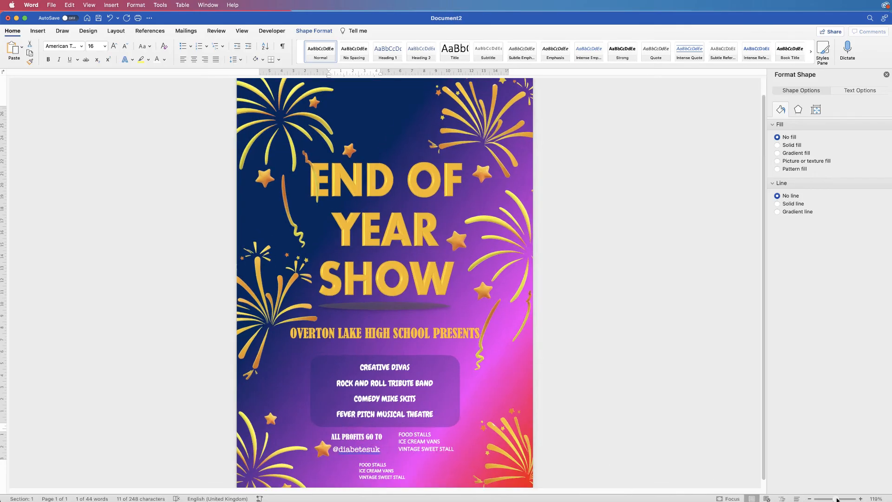
{"action": "left_click_drag", "start_coordinate": [842, 499], "coordinate": [845, 497]}
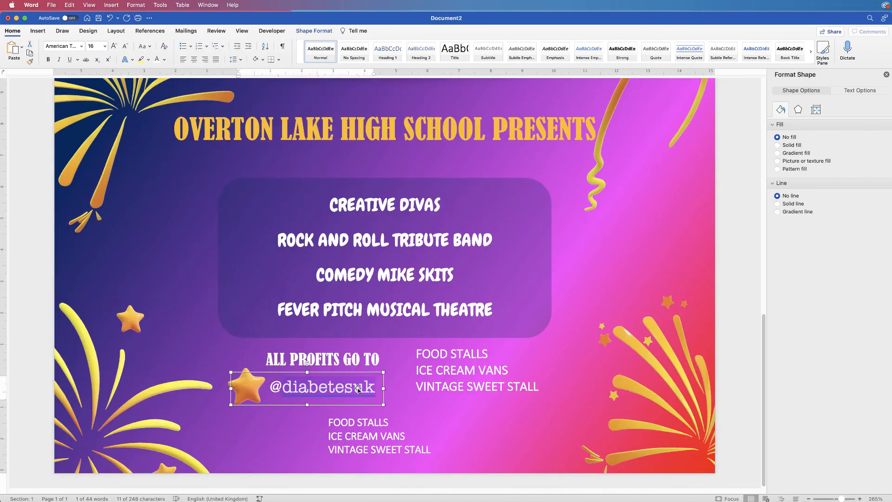
{"action": "left_click", "coordinate": [363, 361], "text": "super"}
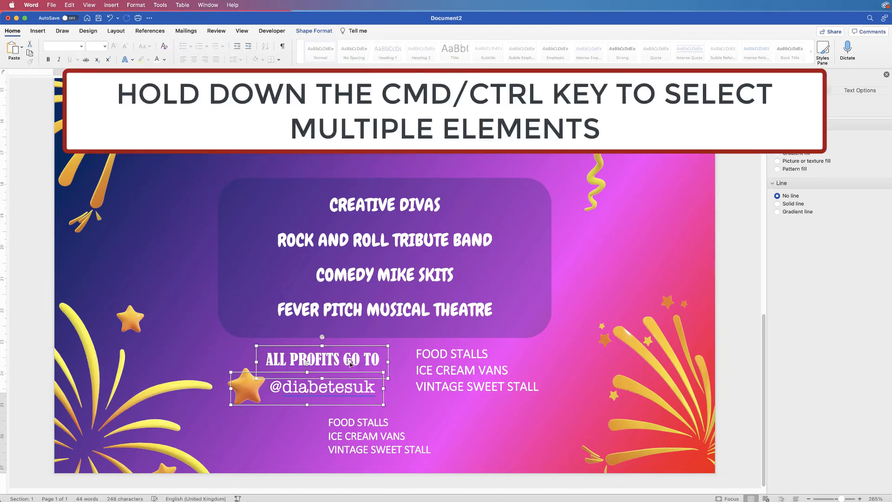
{"action": "left_click", "coordinate": [314, 30]}
{"action": "left_click", "coordinate": [718, 51]}
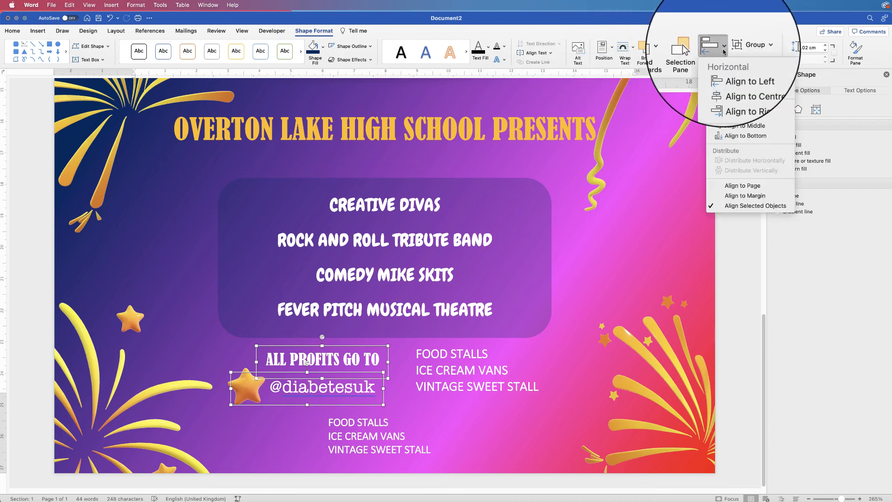
{"action": "left_click", "coordinate": [742, 92]}
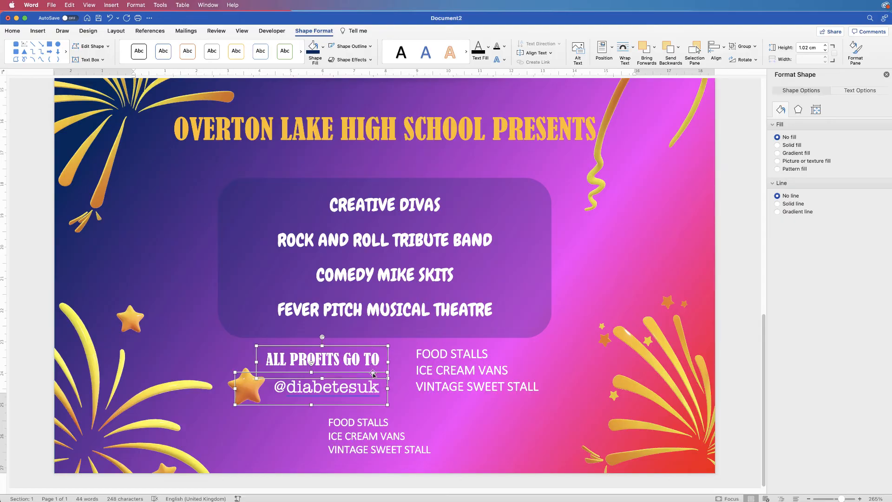
{"action": "left_click", "coordinate": [388, 381]}
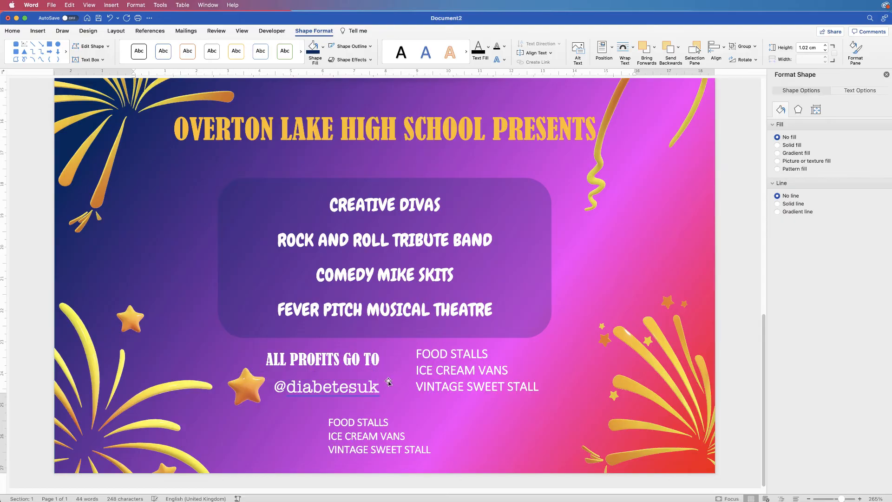
{"action": "left_click", "coordinate": [354, 387]}
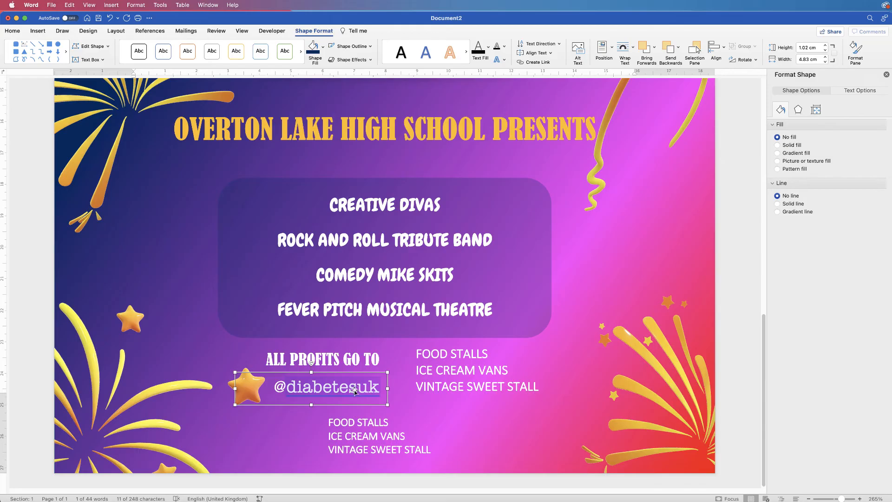
{"action": "left_click_drag", "start_coordinate": [354, 395], "coordinate": [356, 389]}
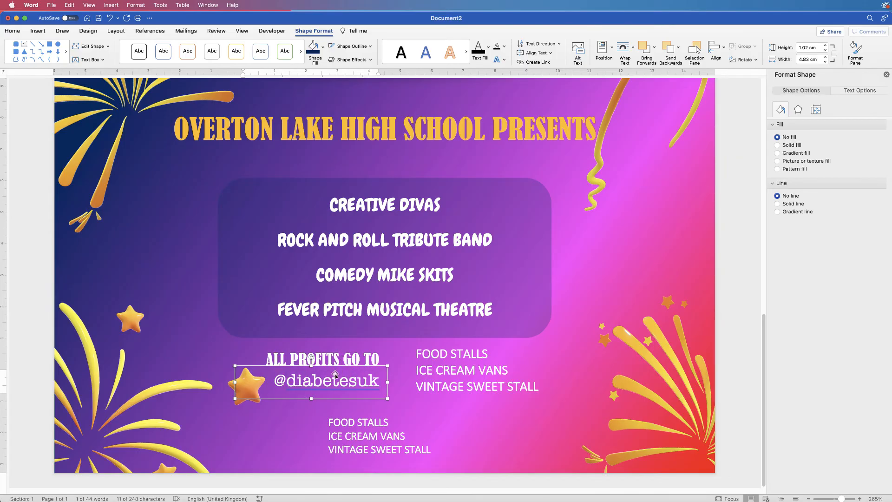
{"action": "left_click", "coordinate": [351, 359], "text": "shift"}
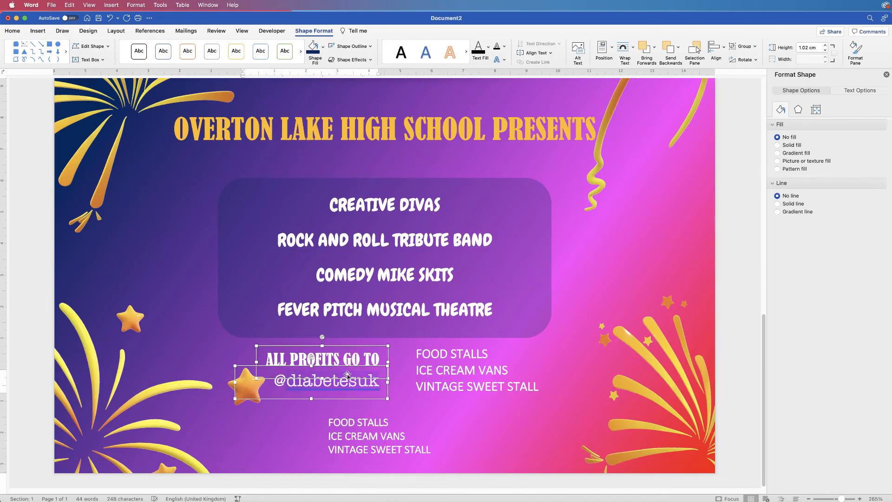
{"action": "left_click", "coordinate": [743, 46]}
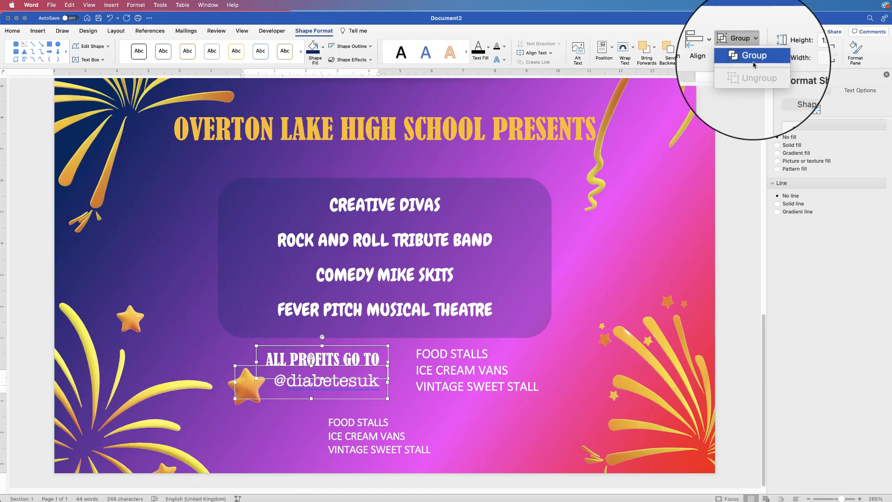
{"action": "left_click", "coordinate": [744, 57]}
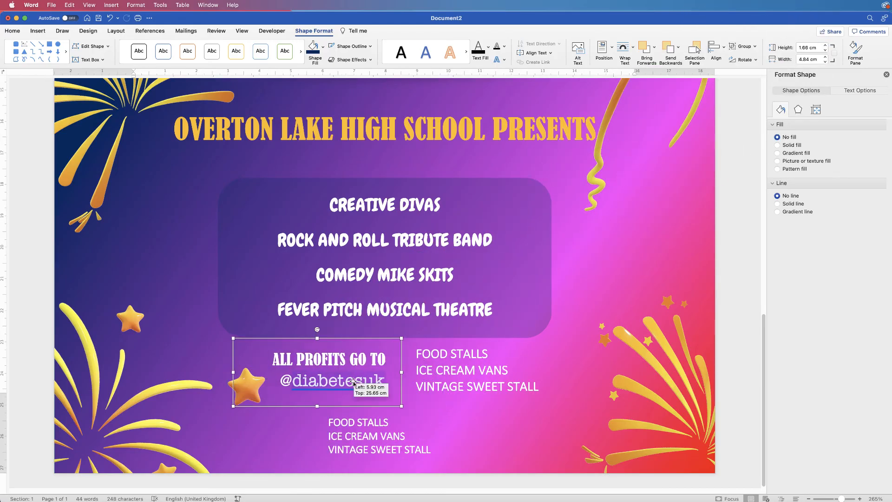
Step: Move the profits group left and the right-hand stalls box slightly left and down to balance them below the act frame
{"action": "left_click_drag", "start_coordinate": [342, 382], "coordinate": [323, 381]}
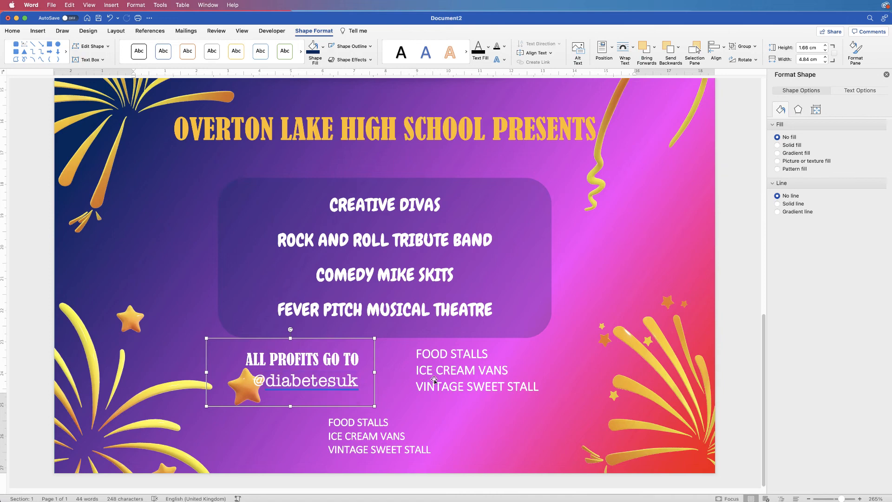
{"action": "left_click_drag", "start_coordinate": [434, 380], "coordinate": [424, 385]}
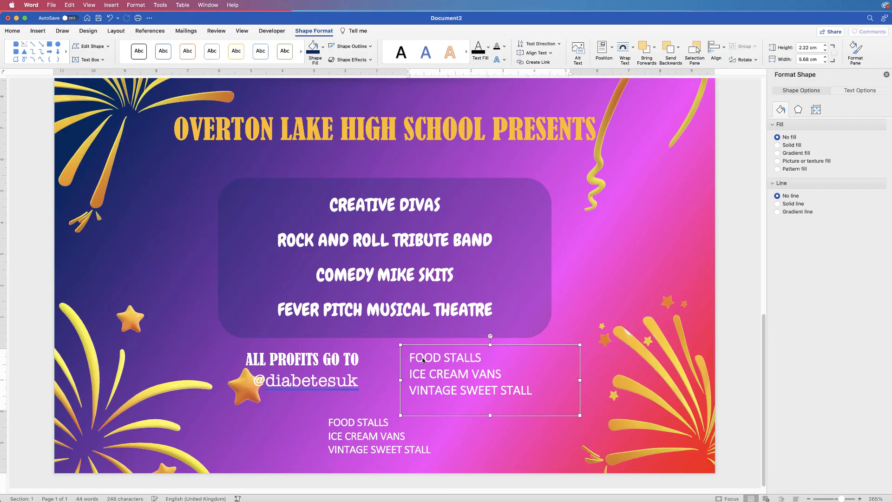
{"action": "left_click", "coordinate": [339, 366], "text": "shift"}
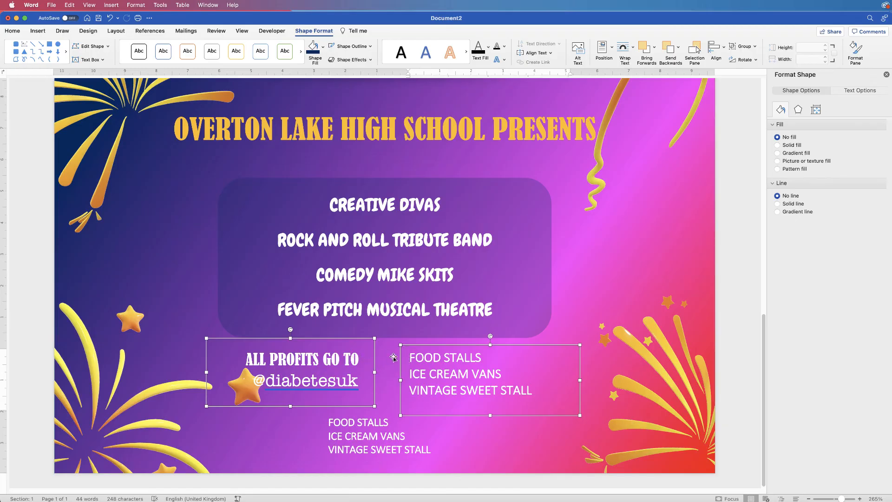
{"action": "left_click", "coordinate": [300, 438]}
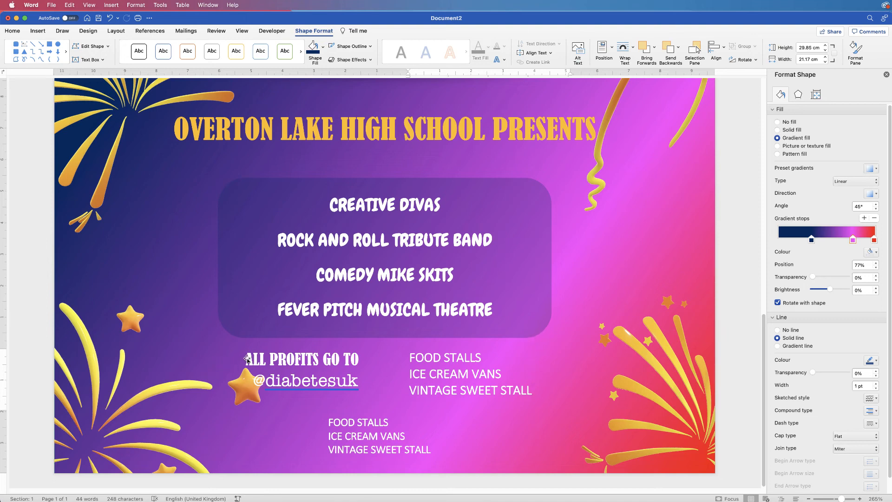
{"action": "left_click_drag", "start_coordinate": [289, 360], "coordinate": [283, 360]}
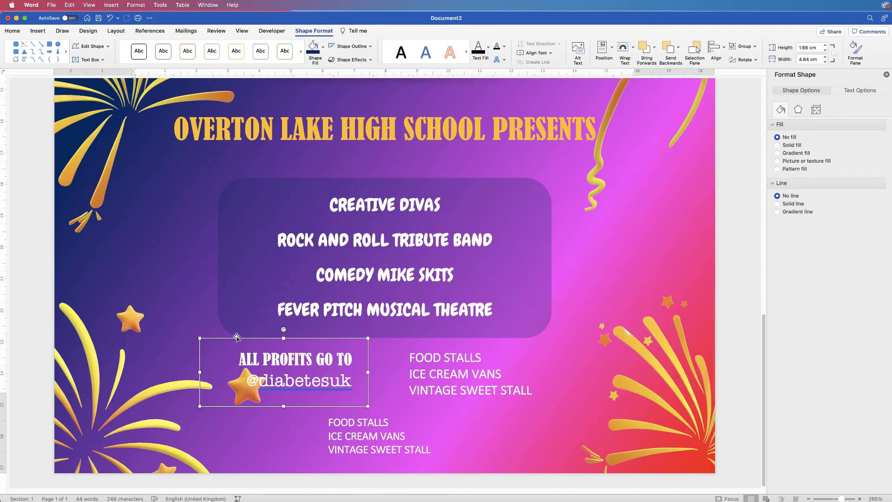
Step: Replace the bottom stalls box's text with "Tickets £15 from reception - 7pm - 12 midnight - Black Tie" and widen it to about 9.8 cm for one line
{"action": "left_click", "coordinate": [463, 427]}
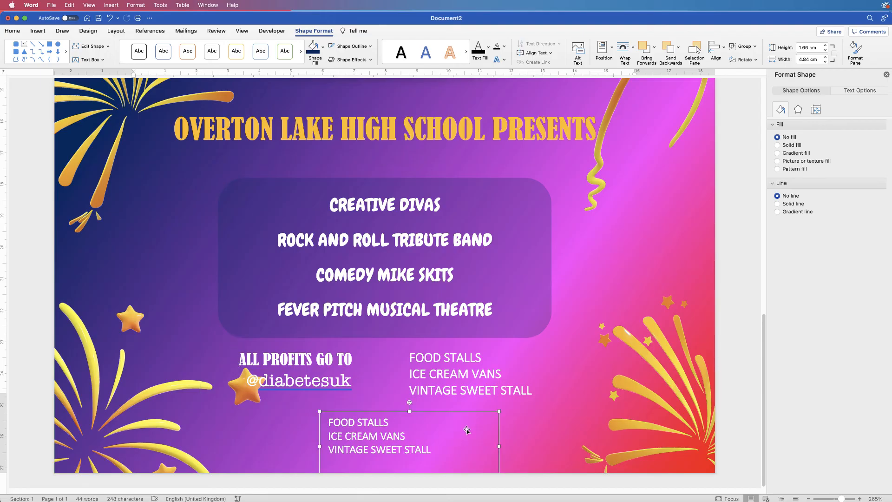
{"action": "left_click_drag", "start_coordinate": [841, 500], "coordinate": [840, 500]}
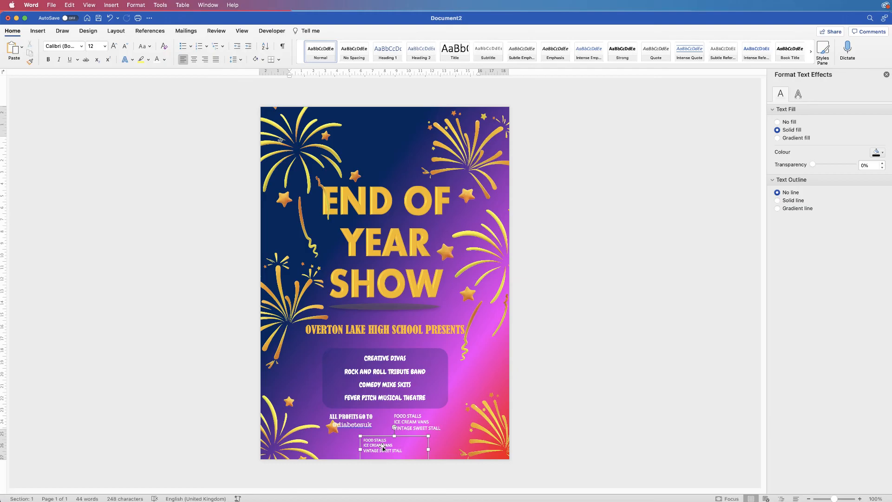
{"action": "left_click", "coordinate": [382, 447]}
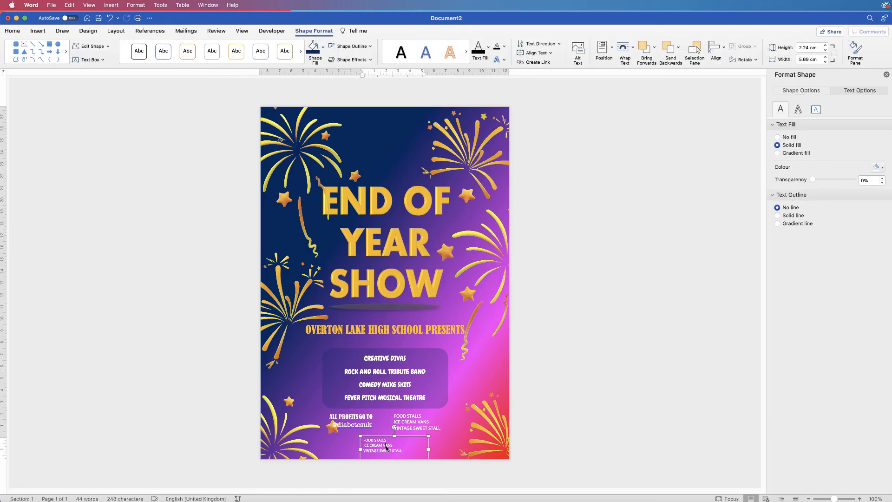
{"action": "key", "text": "super+a"}
{"action": "key", "text": "BackSpace"}
{"action": "type", "text": "Tickets £15 from reception - 7pm - 12 midnight - Black Tie"}
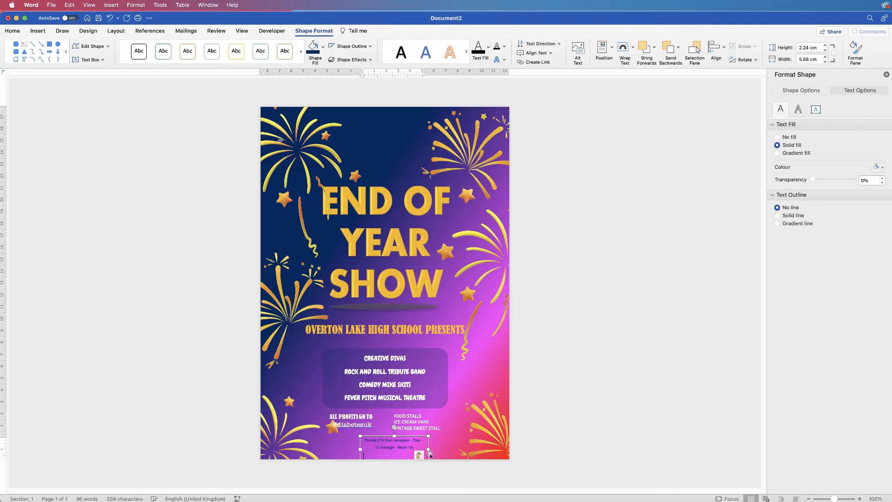
{"action": "left_click_drag", "start_coordinate": [428, 450], "coordinate": [399, 445]}
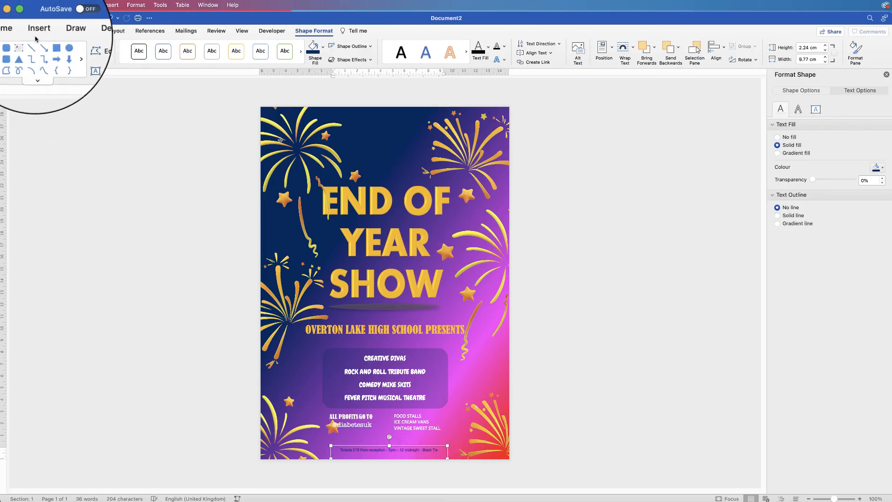
Step: Increase the font size of the ticket details line to 10 pt, keeping it on one line
{"action": "left_click", "coordinate": [12, 30]}
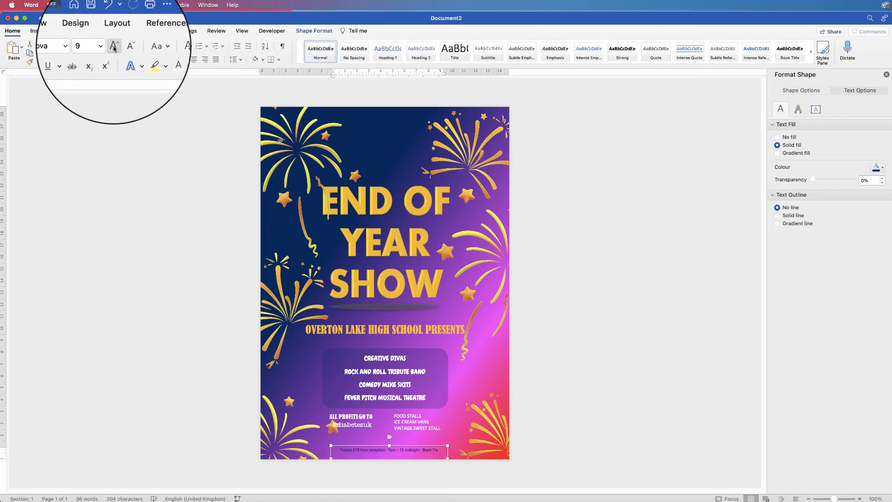
{"action": "left_click", "coordinate": [114, 45]}
{"action": "left_click", "coordinate": [114, 46]}
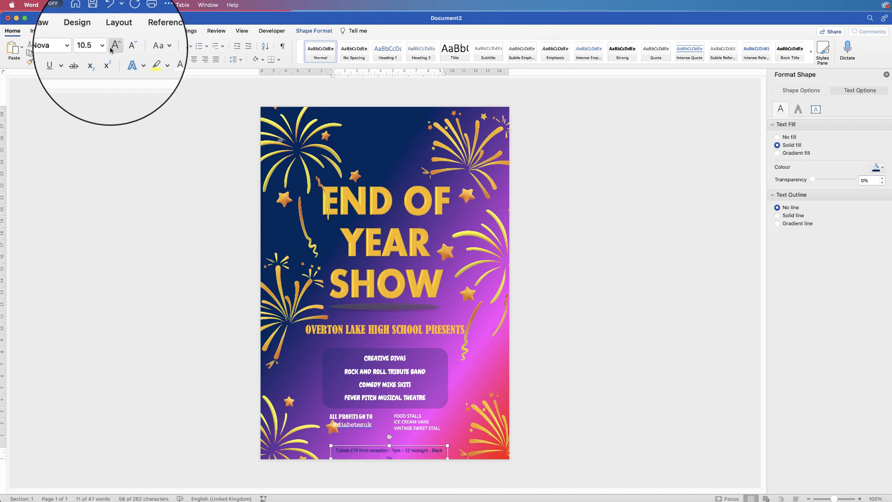
{"action": "left_click", "coordinate": [125, 46]}
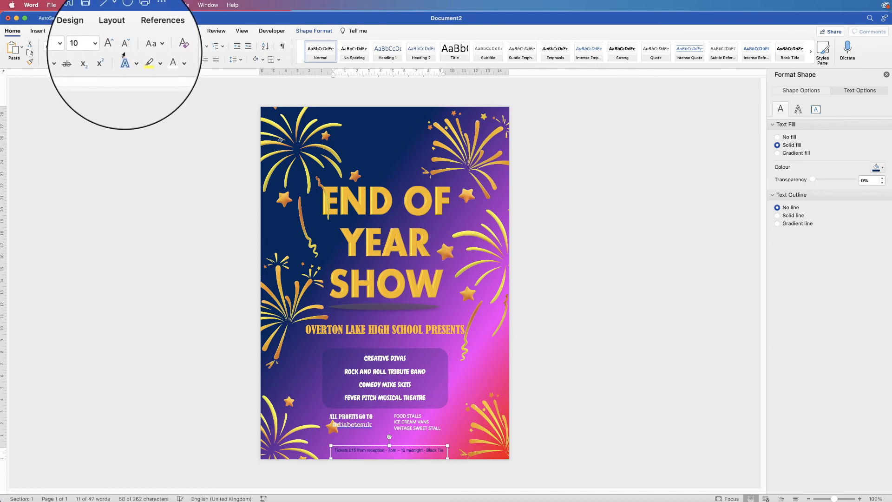
Step: Centre the ticket details box horizontally relative to the margins and check its paragraph alignment
{"action": "scroll", "coordinate": [405, 460], "scroll_direction": "up", "scroll_amount": 5}
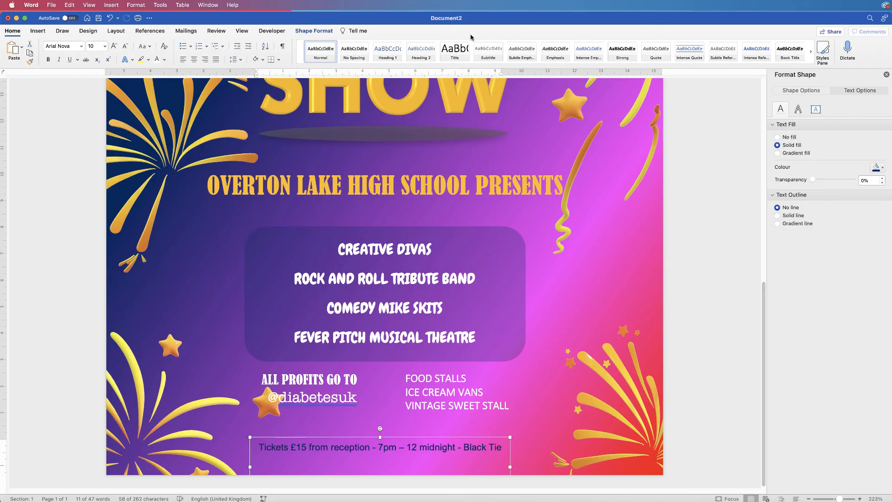
{"action": "left_click", "coordinate": [717, 47]}
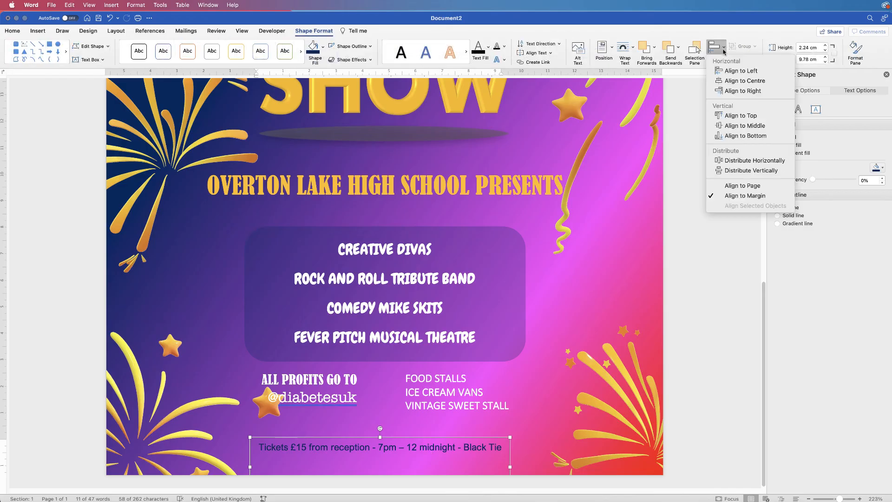
{"action": "left_click", "coordinate": [731, 81]}
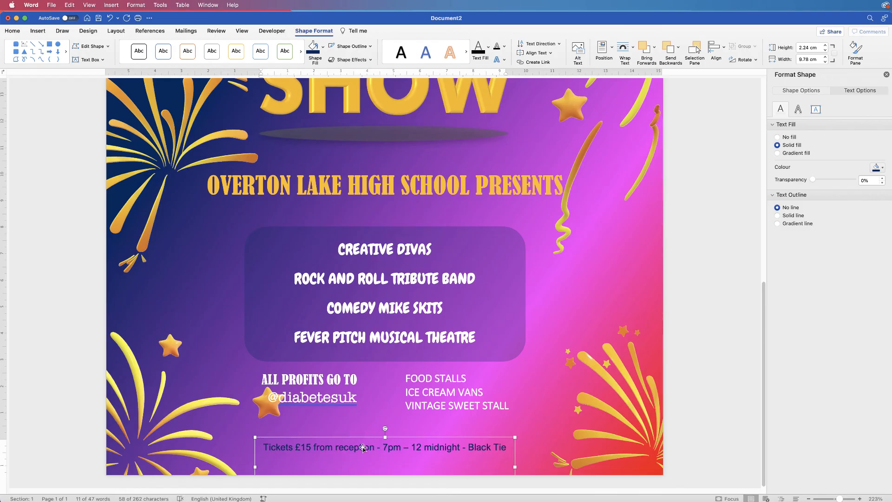
{"action": "left_click", "coordinate": [12, 30]}
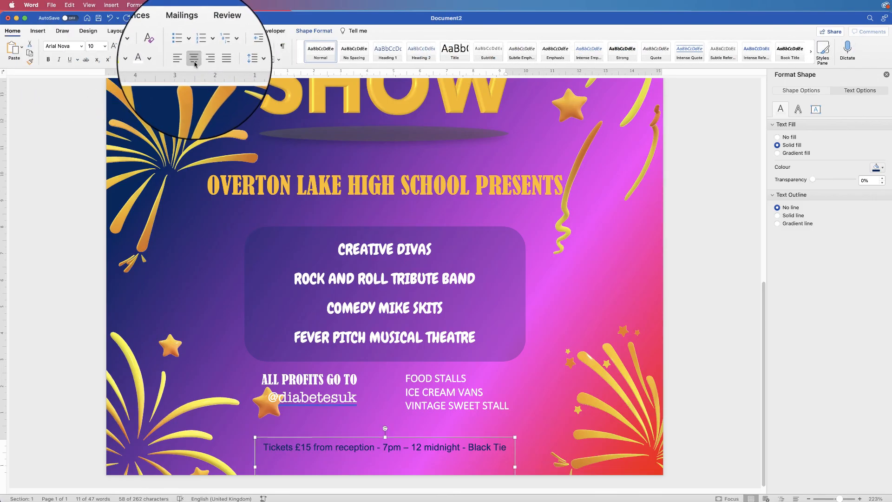
Step: Select the stalls box and the profits group together and move both slightly down towards the ticket line
{"action": "left_click", "coordinate": [423, 393]}
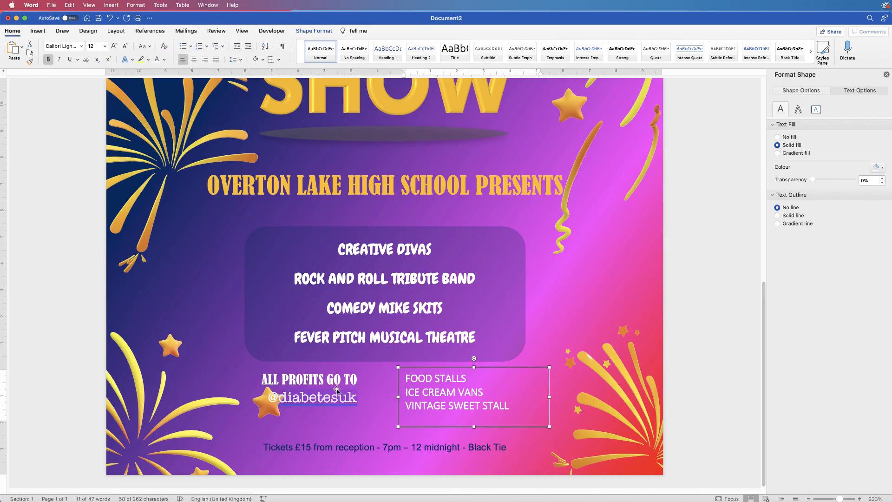
{"action": "left_click", "coordinate": [339, 390], "text": "shift"}
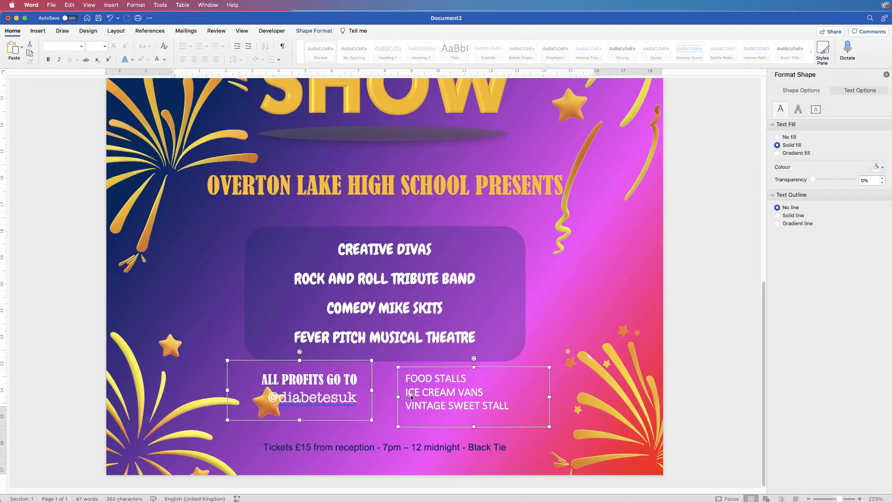
{"action": "left_click_drag", "start_coordinate": [418, 398], "coordinate": [417, 400]}
{"action": "key", "text": "Down"}
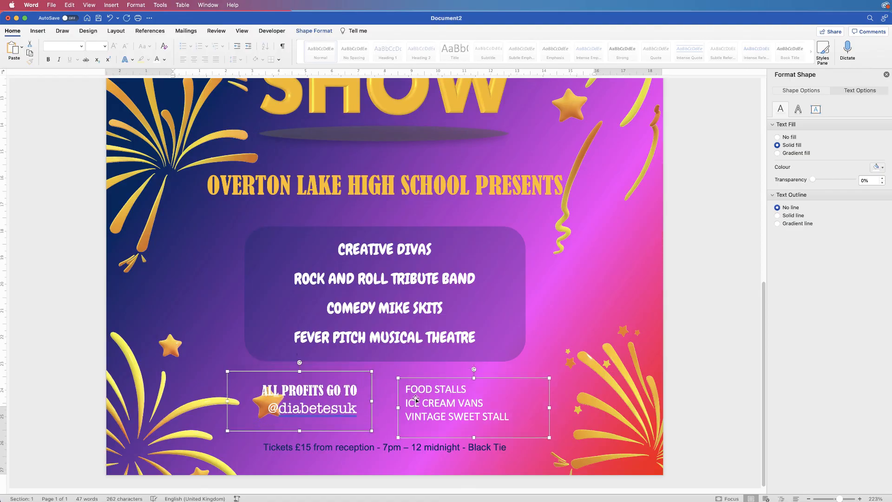
{"action": "left_click", "coordinate": [709, 424]}
Step: Rotate the bottom-left firework anticlockwise and shift it slightly up and right so its star clears the profits text
{"action": "left_click_drag", "start_coordinate": [838, 498], "coordinate": [834, 499]}
{"action": "left_click", "coordinate": [294, 431]}
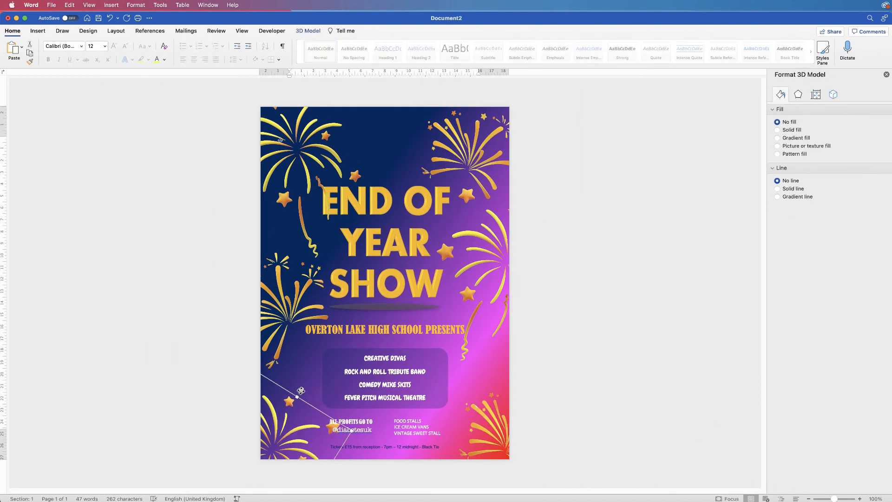
{"action": "left_click_drag", "start_coordinate": [301, 388], "coordinate": [281, 379]}
{"action": "left_click_drag", "start_coordinate": [274, 434], "coordinate": [281, 427]}
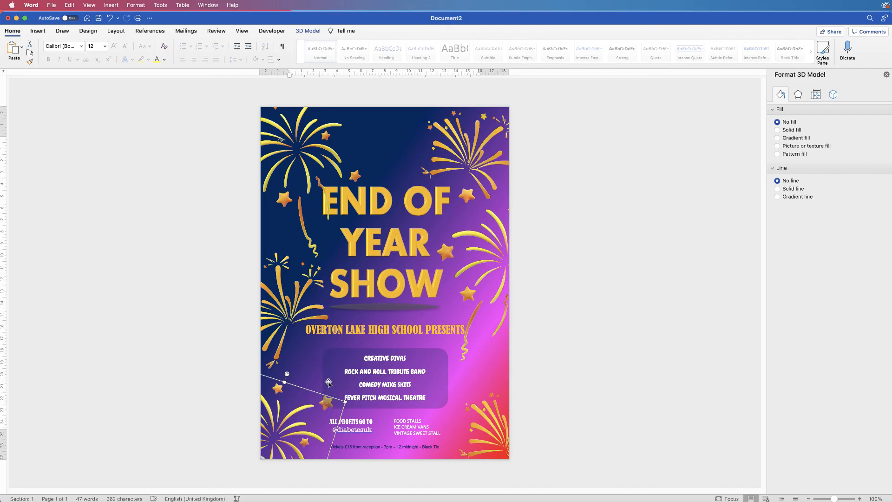
Step: Bring the bottom-left firework forwards until its star sits in front of the act frame
{"action": "left_click", "coordinate": [304, 32]}
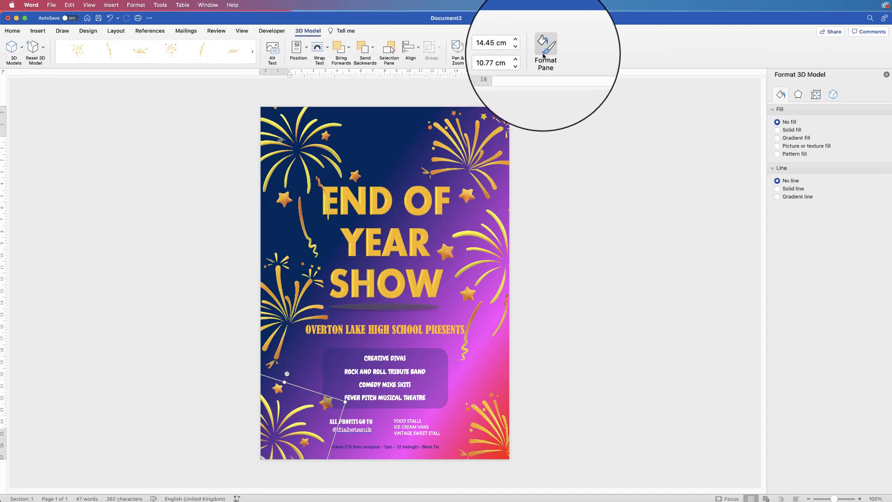
{"action": "left_click", "coordinate": [344, 50]}
{"action": "left_click", "coordinate": [341, 50]}
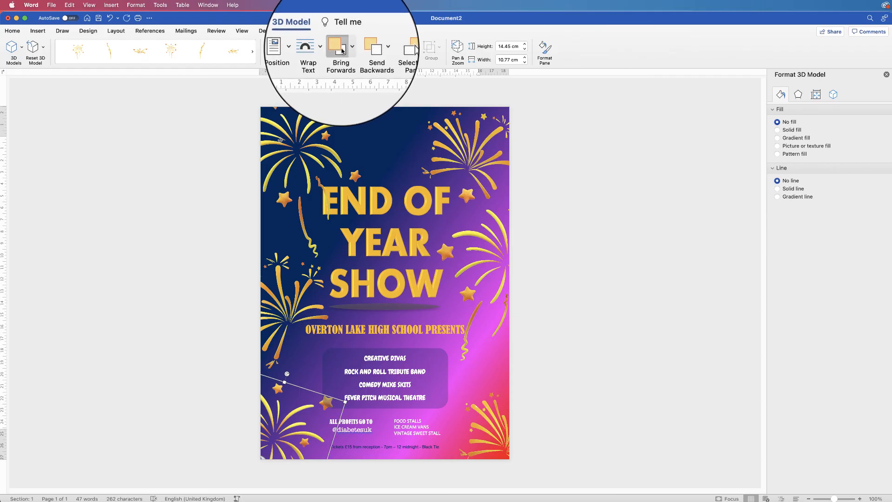
{"action": "left_click", "coordinate": [343, 49]}
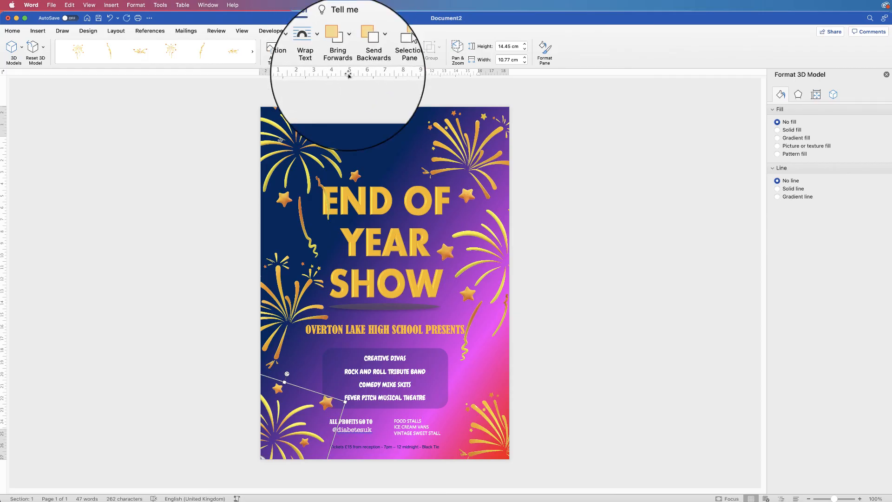
Step: Enlarge the bottom-right firework to about 9.24 × 11.79 cm and rotate the bottom-left firework slightly further anticlockwise
{"action": "left_click", "coordinate": [493, 431]}
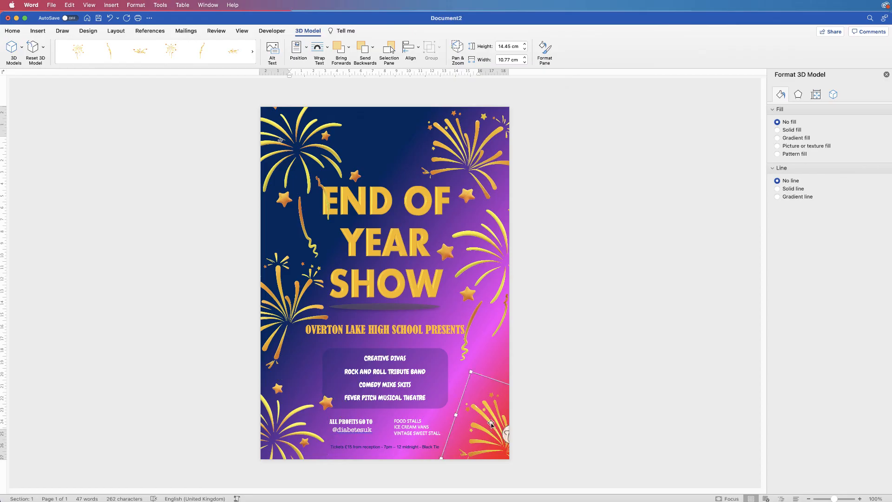
{"action": "left_click_drag", "start_coordinate": [470, 372], "coordinate": [456, 347]}
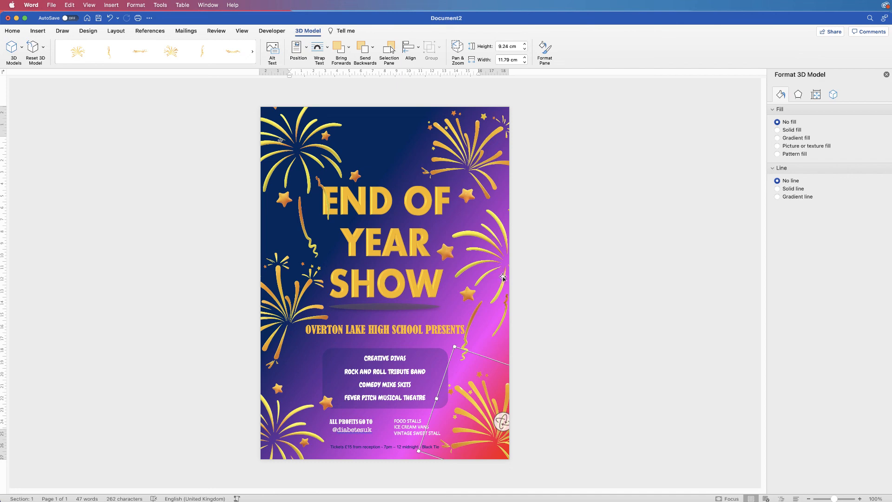
{"action": "left_click", "coordinate": [297, 418]}
{"action": "mouse_move", "coordinate": [302, 360]}
{"action": "left_mouse_down"}
{"action": "mouse_move", "coordinate": [268, 356]}
{"action": "mouse_move", "coordinate": [296, 368]}
{"action": "left_mouse_up"}
Step: Rotate the bottom-right firework anticlockwise and reposition it in the page corner, clear of the stalls text
{"action": "left_click", "coordinate": [487, 418]}
{"action": "left_click", "coordinate": [498, 432]}
{"action": "left_click_drag", "start_coordinate": [515, 424], "coordinate": [522, 426]}
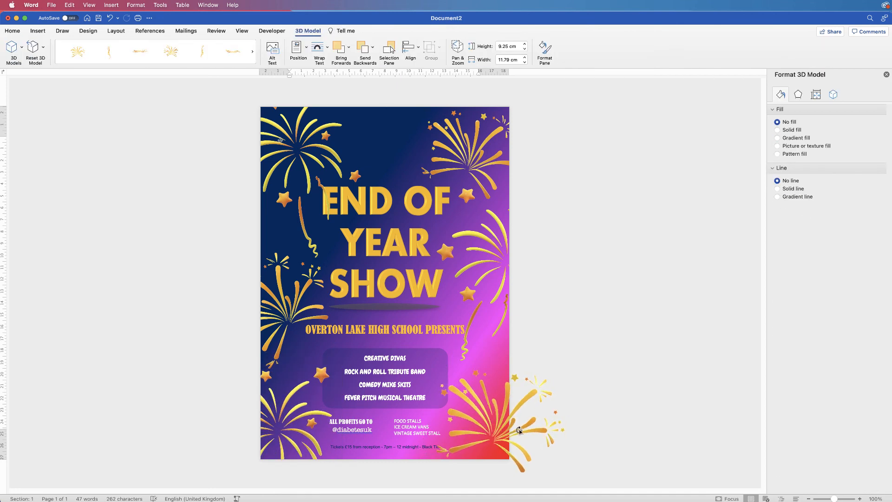
{"action": "left_click_drag", "start_coordinate": [494, 370], "coordinate": [463, 352]}
{"action": "left_click_drag", "start_coordinate": [484, 344], "coordinate": [440, 364]}
{"action": "left_click", "coordinate": [483, 400]}
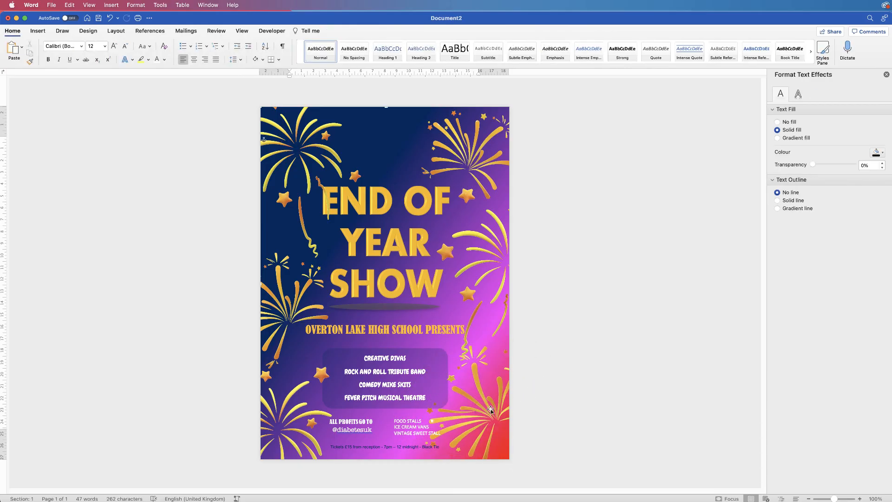
{"action": "left_click_drag", "start_coordinate": [488, 413], "coordinate": [499, 417]}
{"action": "left_click_drag", "start_coordinate": [266, 226], "coordinate": [264, 226]}
{"action": "left_click", "coordinate": [552, 398]}
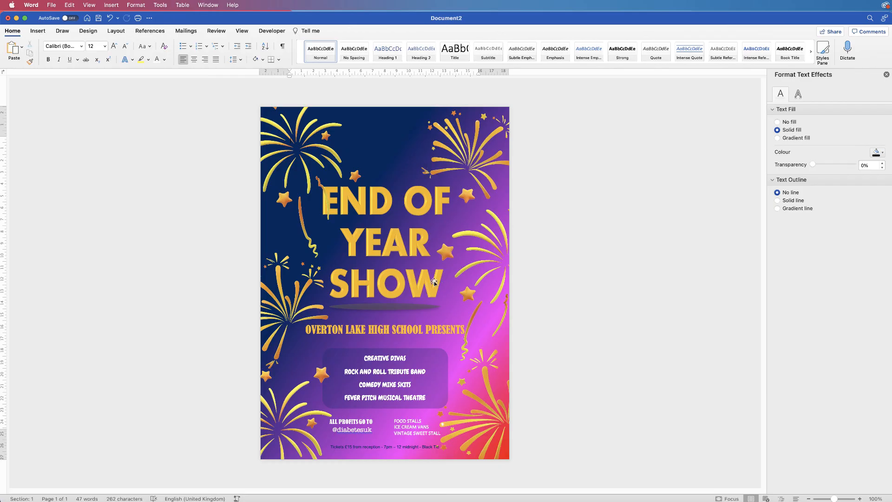
Step: Open the Save As dialog for the poster and show its available file formats
{"action": "left_click", "coordinate": [52, 6]}
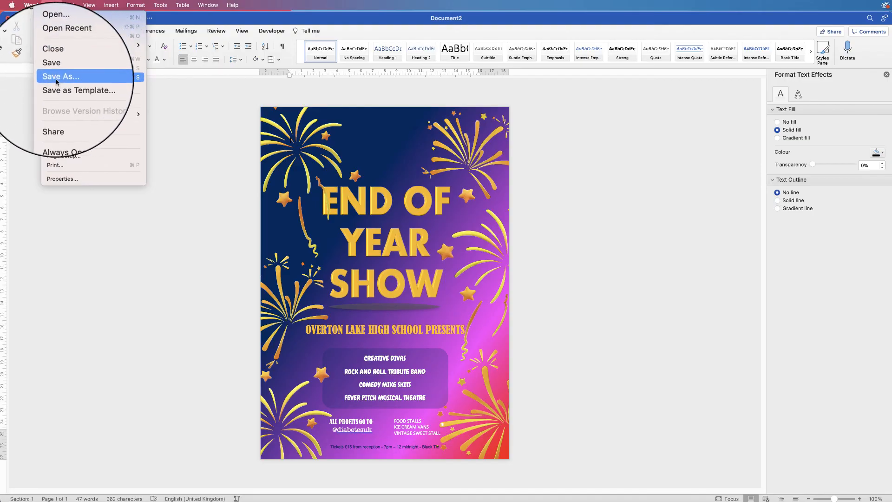
{"action": "left_click", "coordinate": [60, 81]}
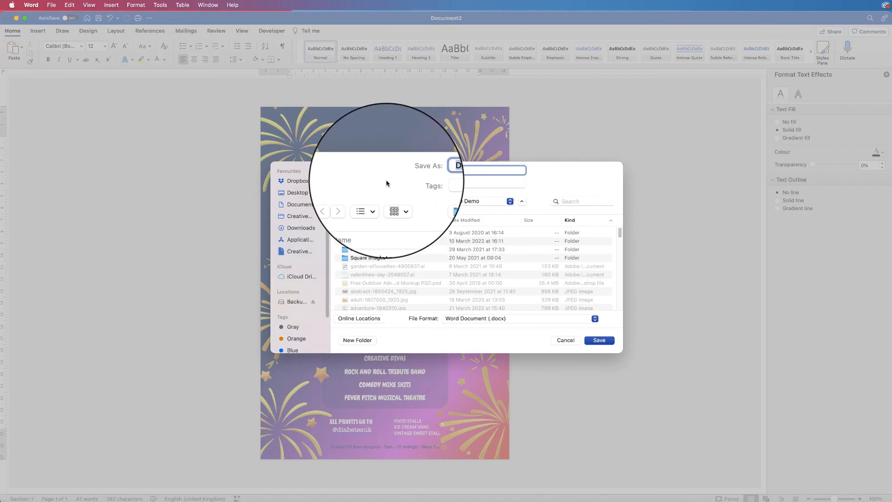
{"action": "left_click", "coordinate": [468, 319]}
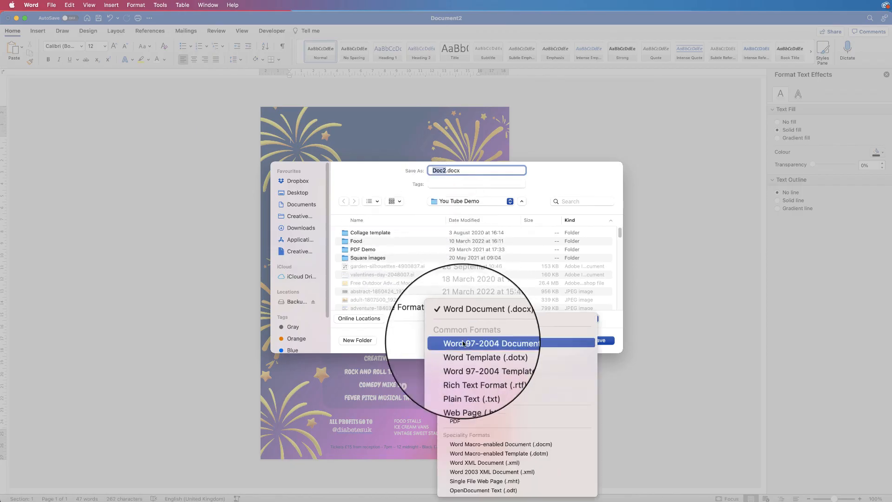